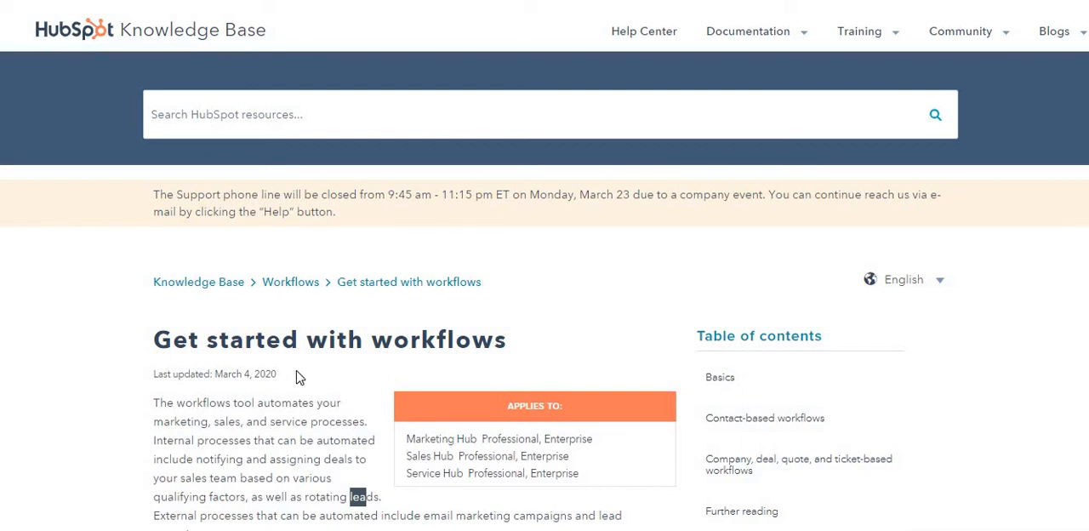
Step: Read the introduction of the "Get started with workflows" article and skim its lists of basic and related articles
scroll(296, 342, "down", 2)
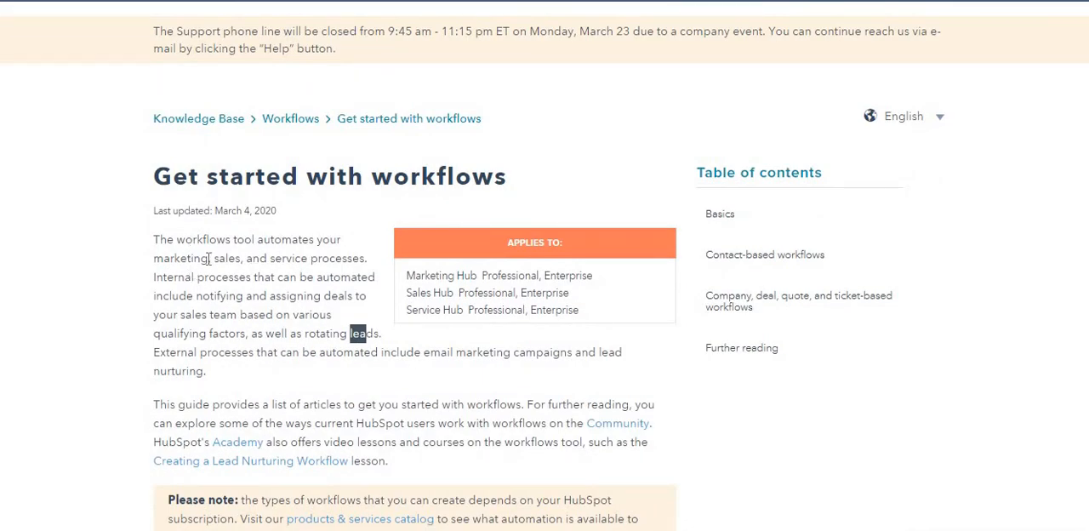
left_click_drag(296, 261, 332, 277)
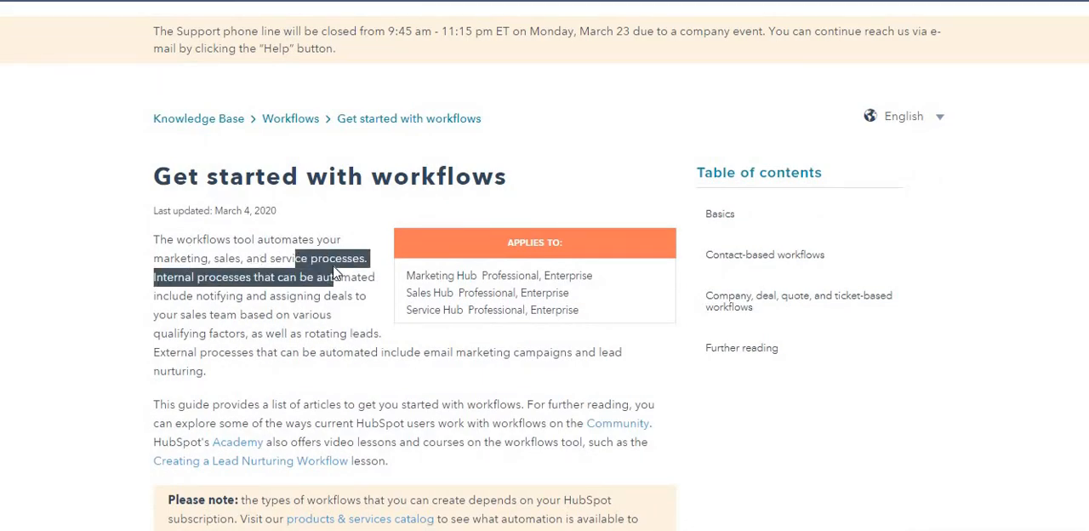
left_click(310, 274)
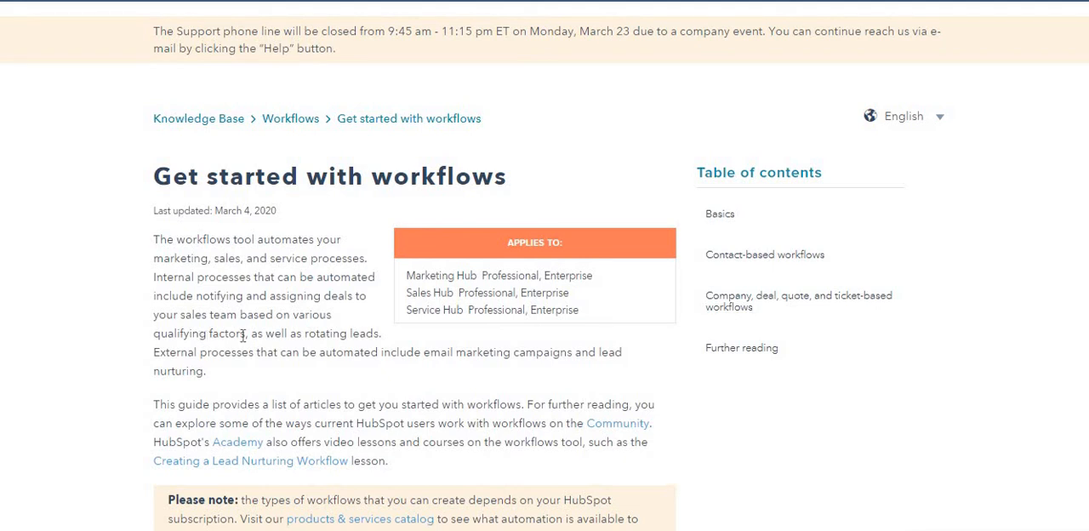
left_click_drag(311, 331, 368, 342)
left_click(330, 333)
left_click_drag(304, 334, 374, 339)
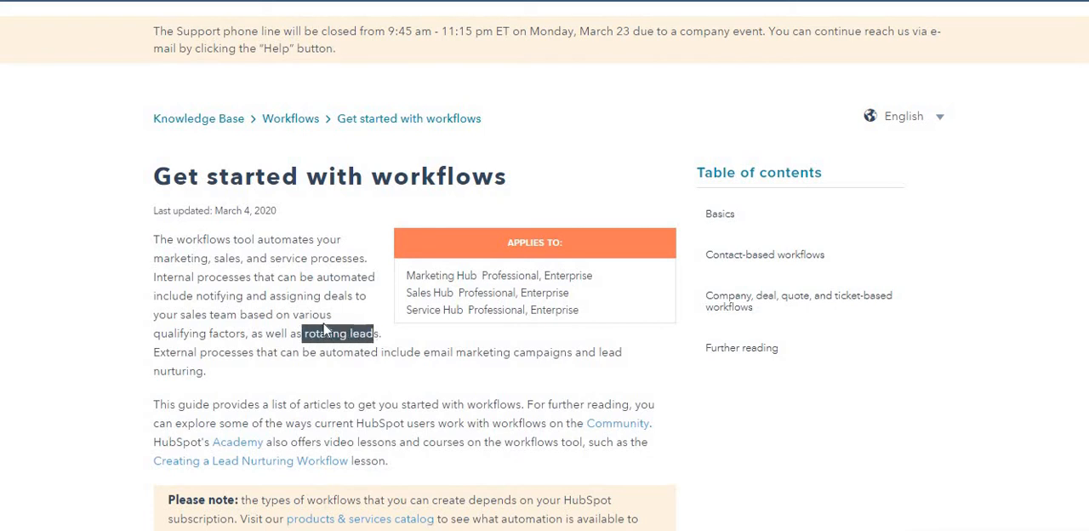
left_click_drag(164, 351, 415, 359)
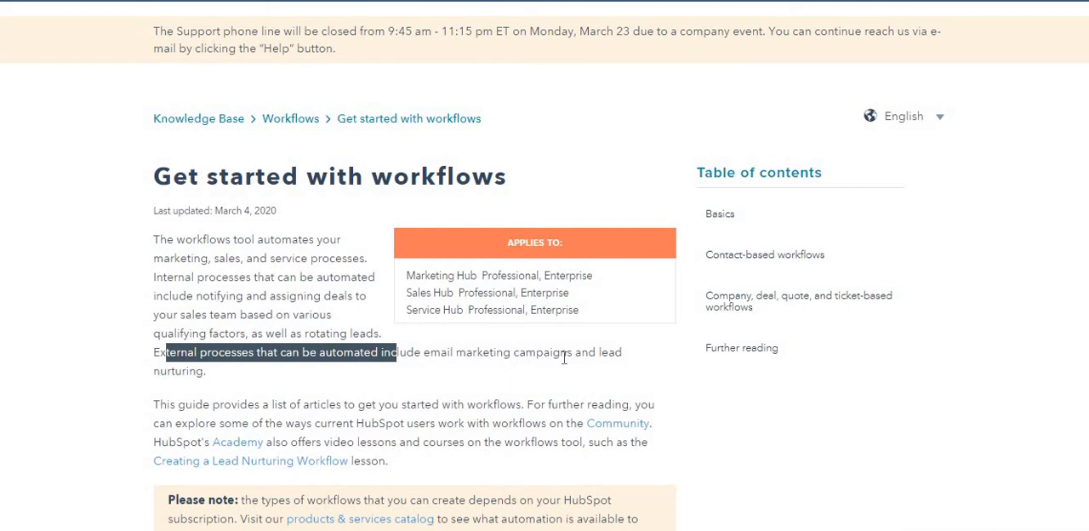
scroll(249, 387, "down", 2)
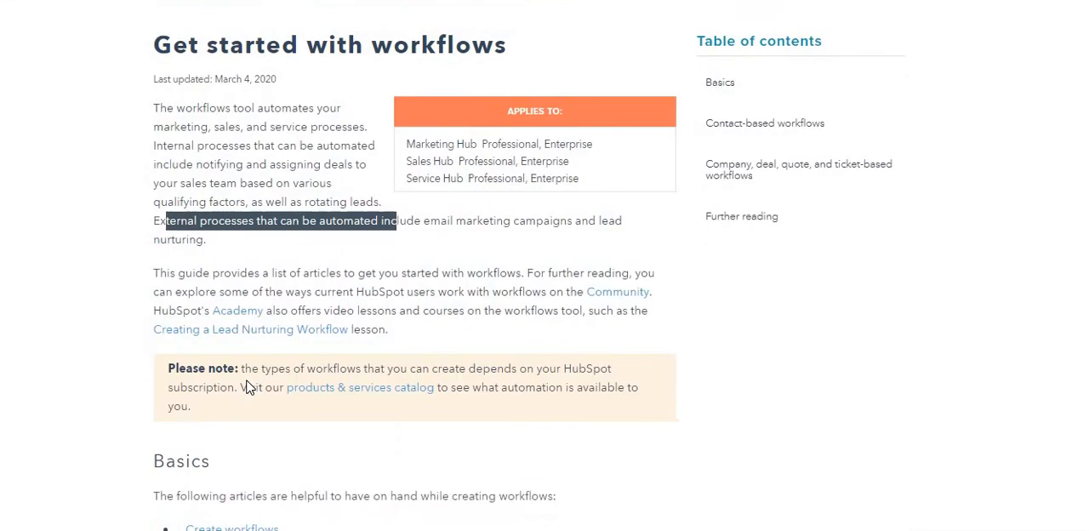
scroll(249, 387, "down", 12)
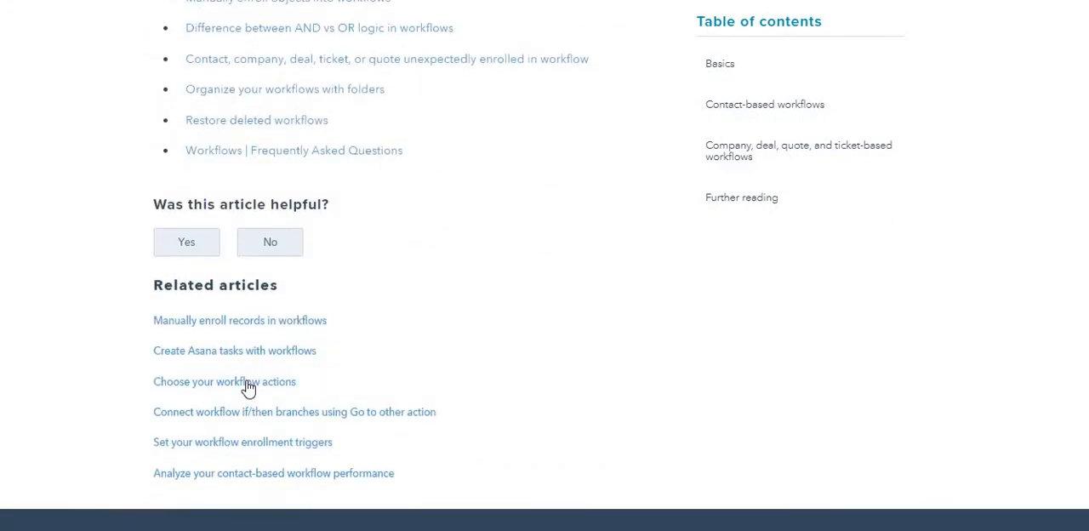
scroll(248, 387, "up", 12)
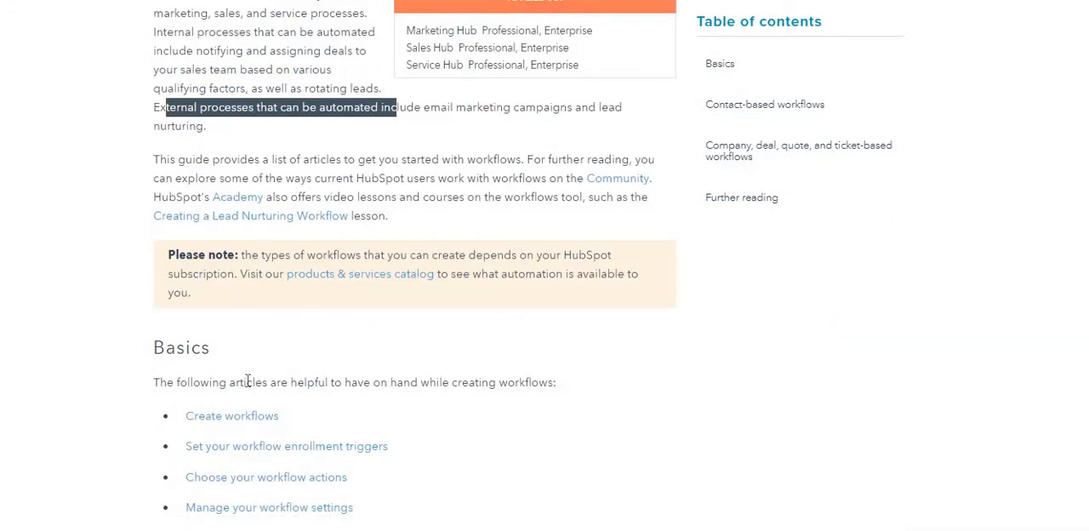
scroll(247, 381, "up", 6)
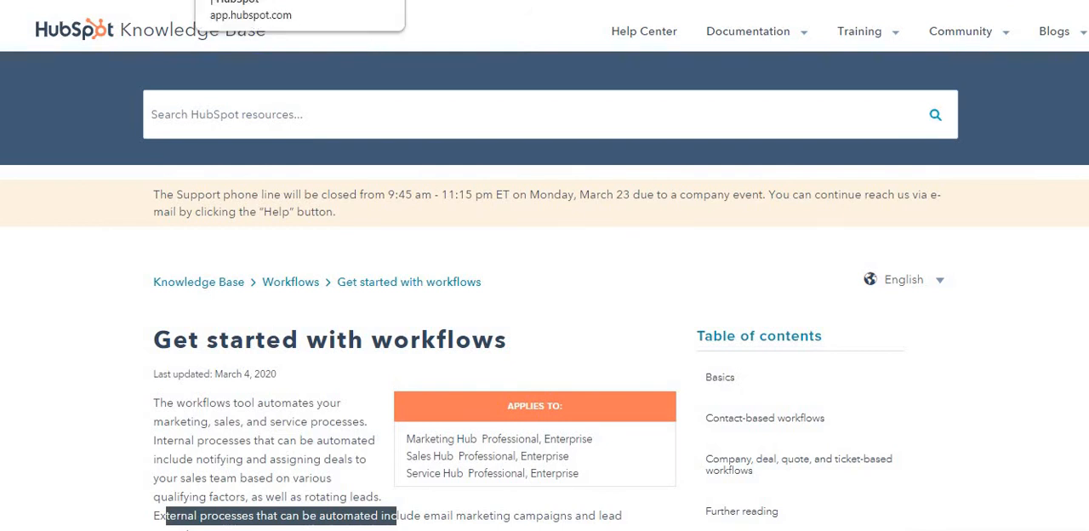
Step: Switch to the Dana palaces automation workflow and inspect the settings of its contact enrollment trigger
left_click(256, 2)
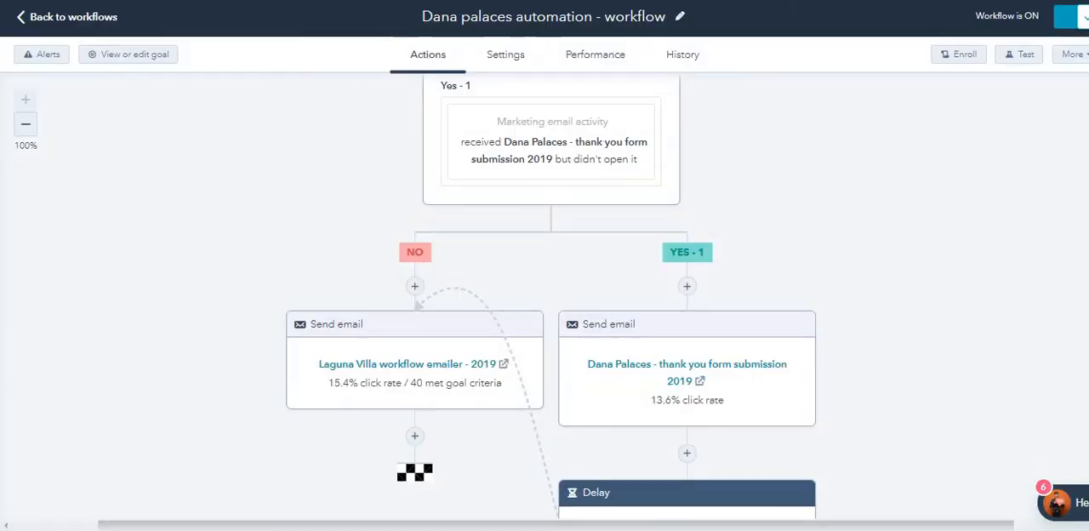
scroll(377, 261, "up", 10)
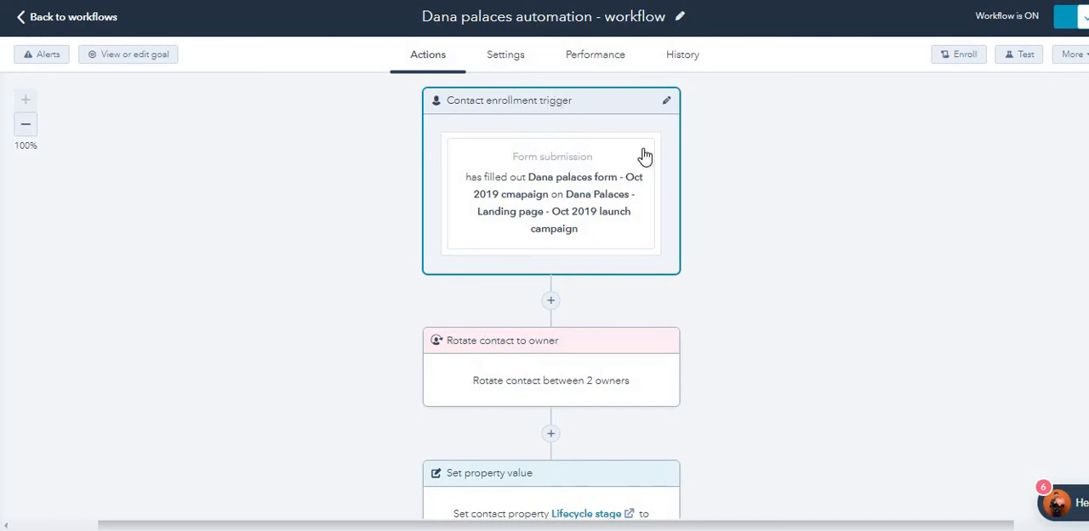
left_click(665, 103)
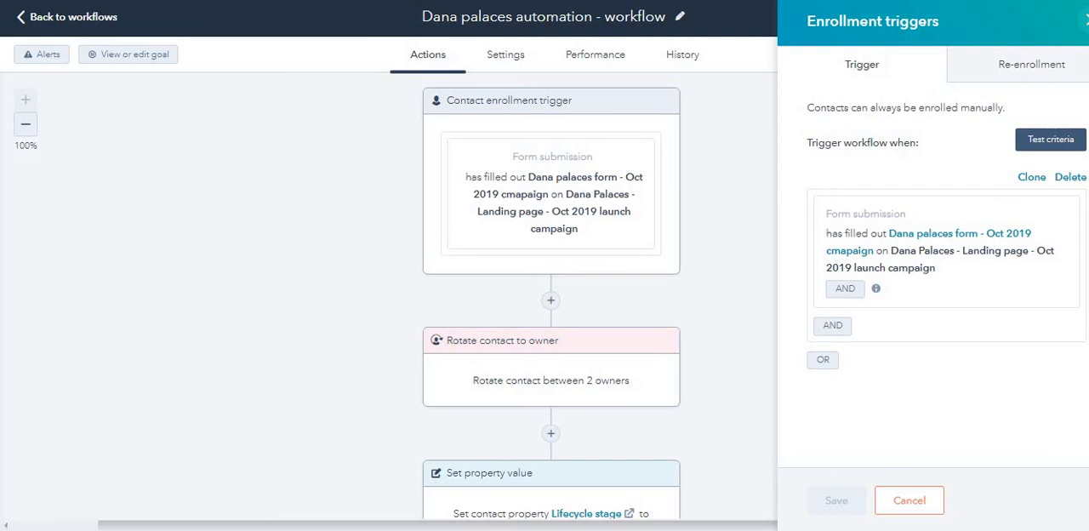
left_click(1086, 20)
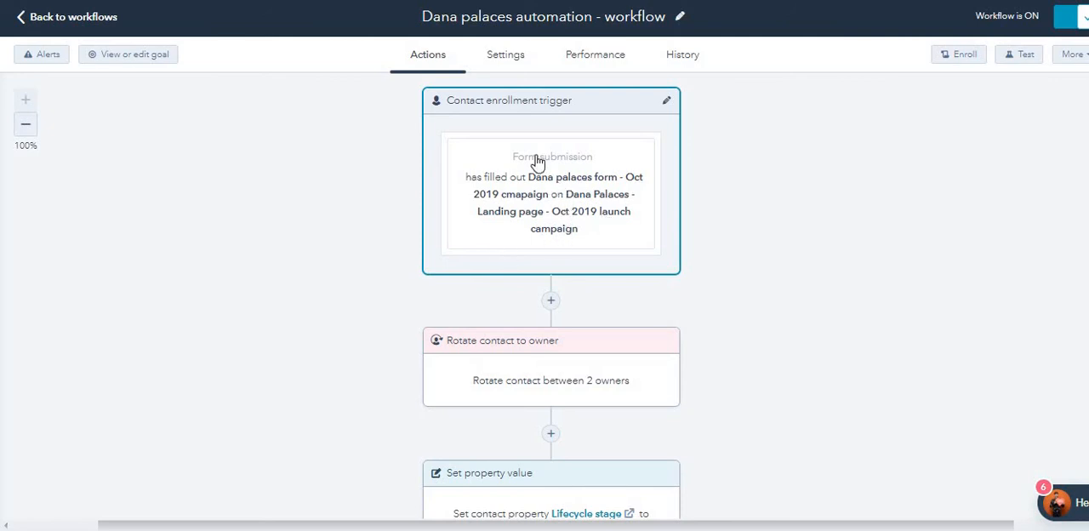
Step: Inspect the Rotate contact to owner action, including the team choices for rotation, and close it without saving
scroll(588, 229, "down", 1)
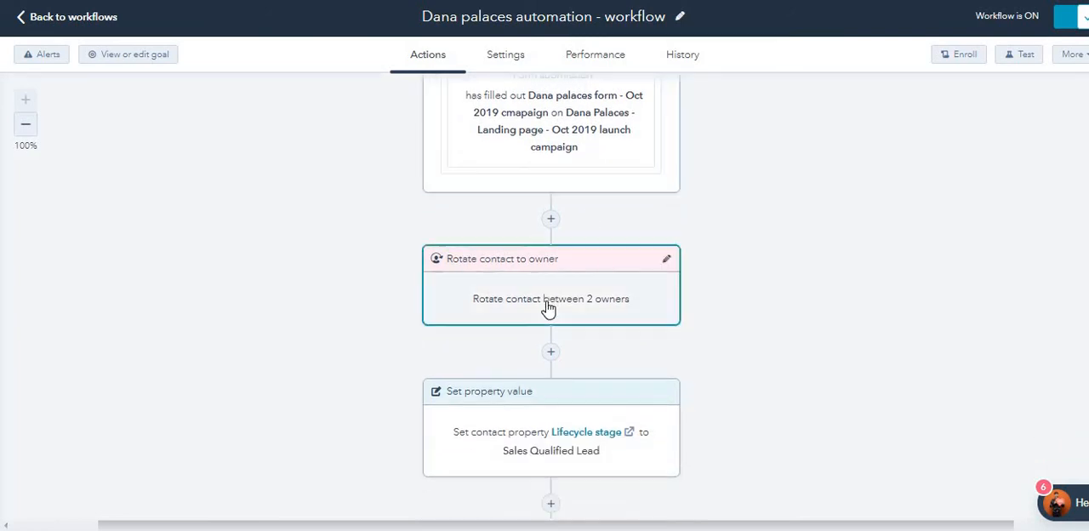
left_click(611, 313)
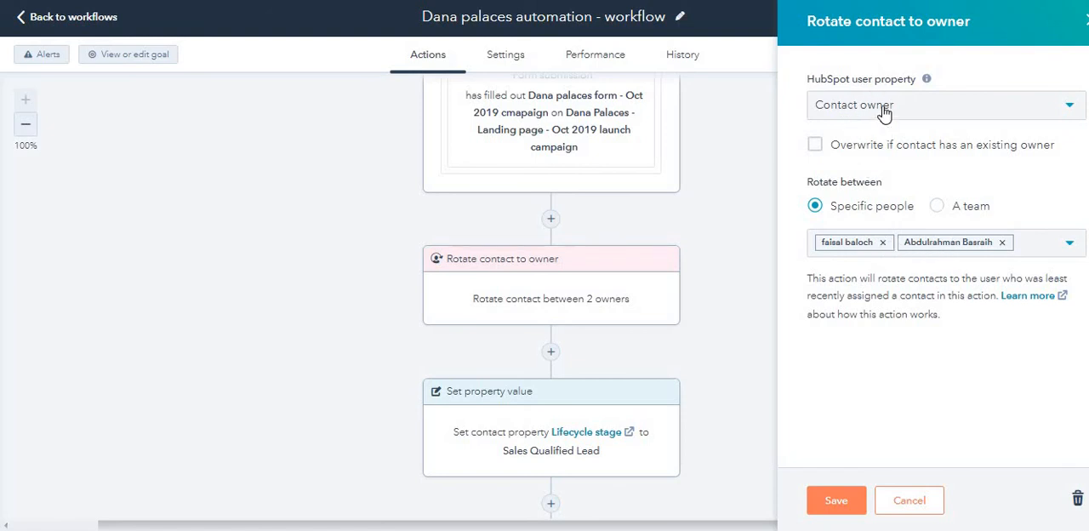
left_click(946, 207)
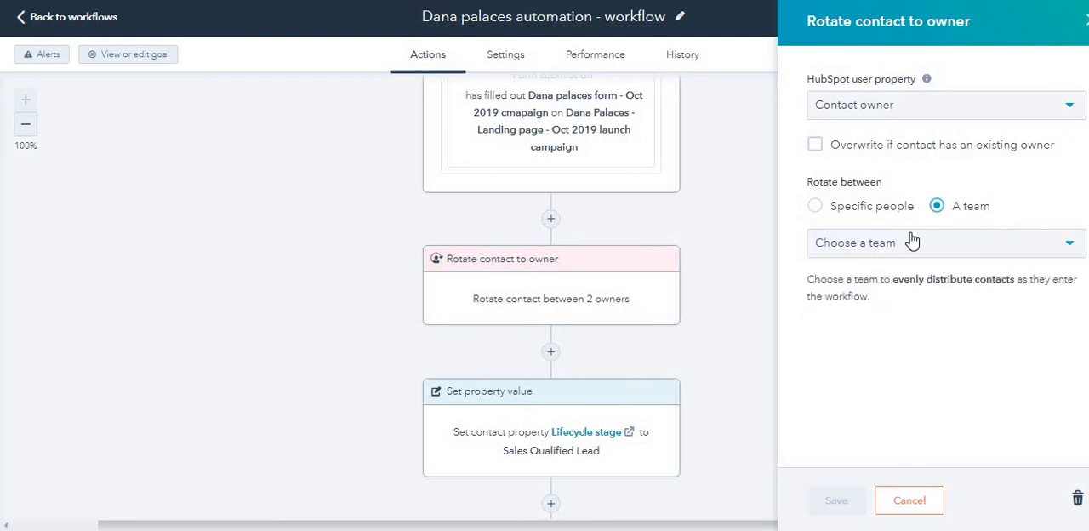
left_click(912, 244)
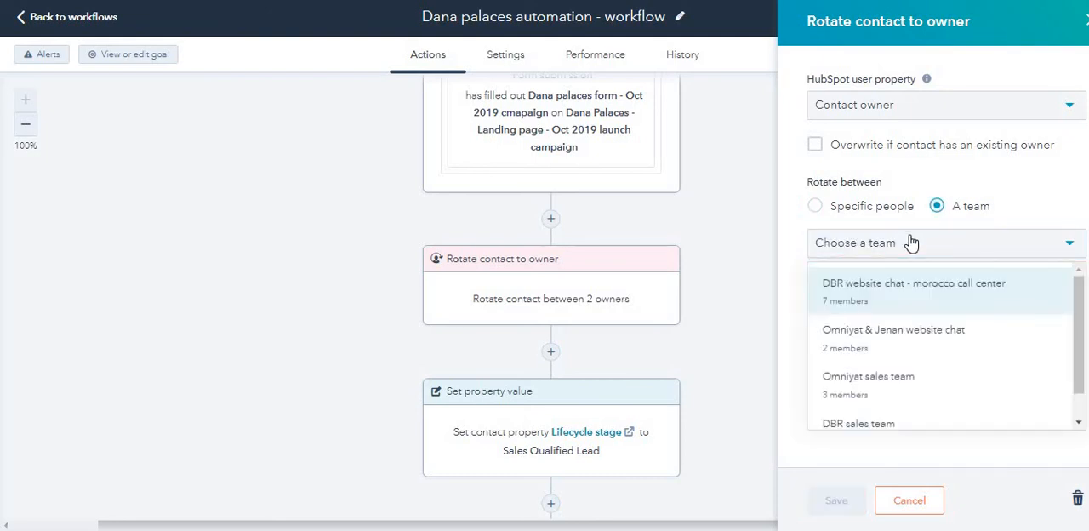
scroll(892, 362, "down", 1)
left_click(745, 298)
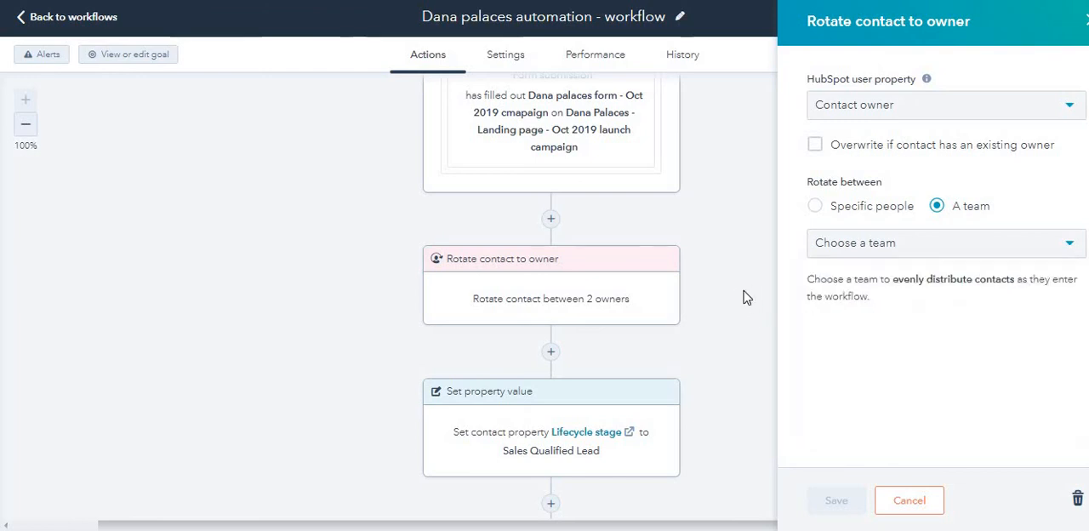
left_click(907, 501)
Step: Review the workflow's sequence from the enrollment trigger through owner rotation, lifecycle stage property, thank-you email and delay
scroll(581, 253, "down", 1)
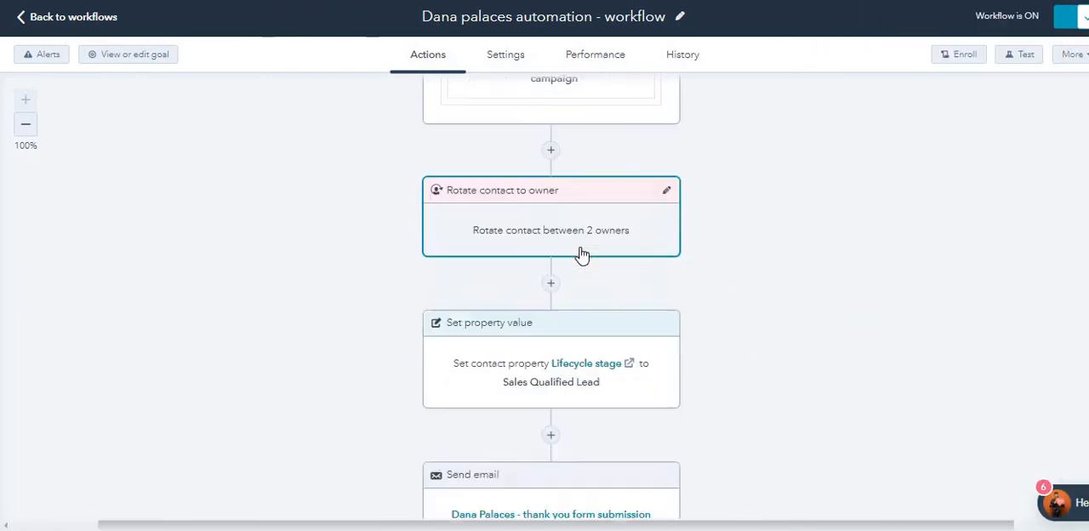
scroll(581, 253, "down", 1)
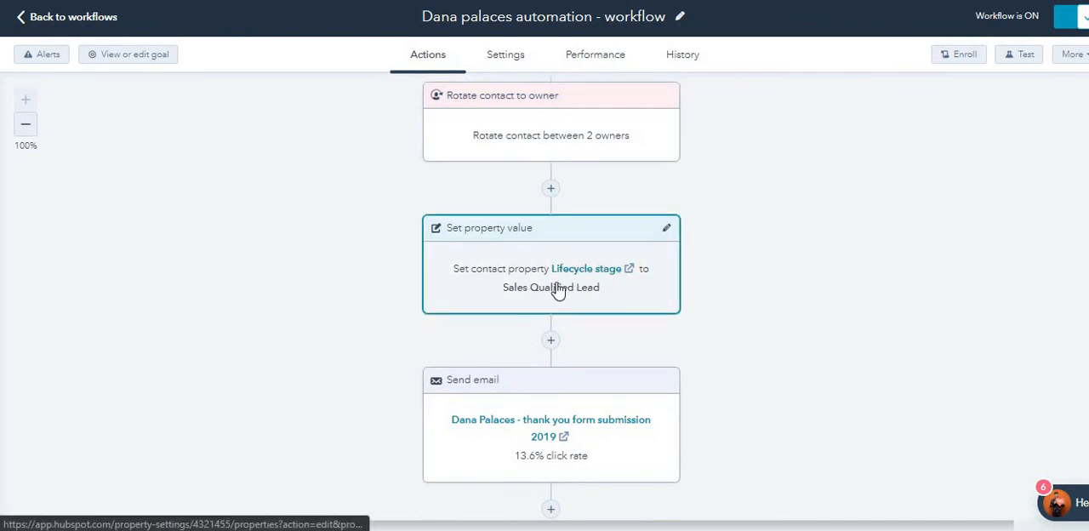
scroll(584, 292, "up", 2)
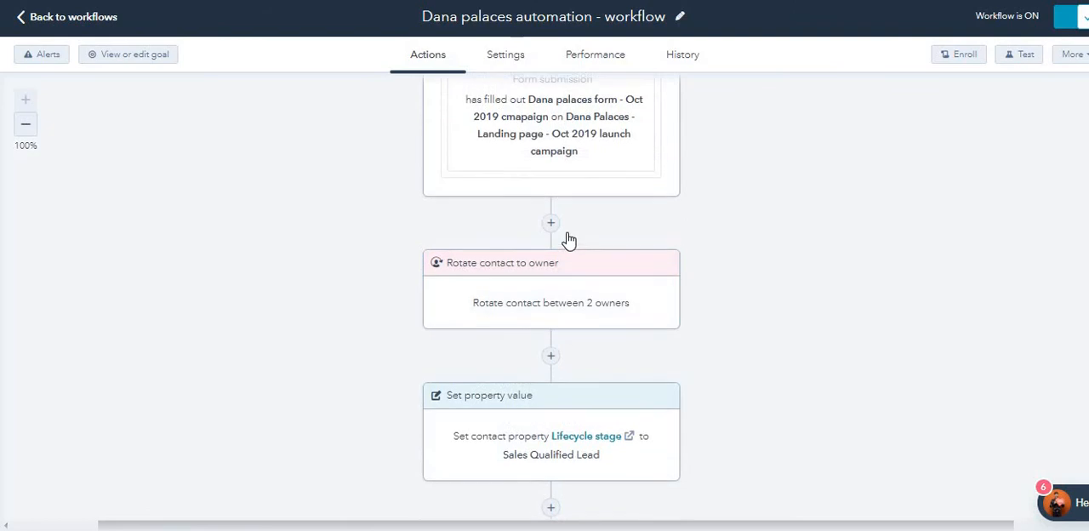
scroll(575, 196, "up", 1)
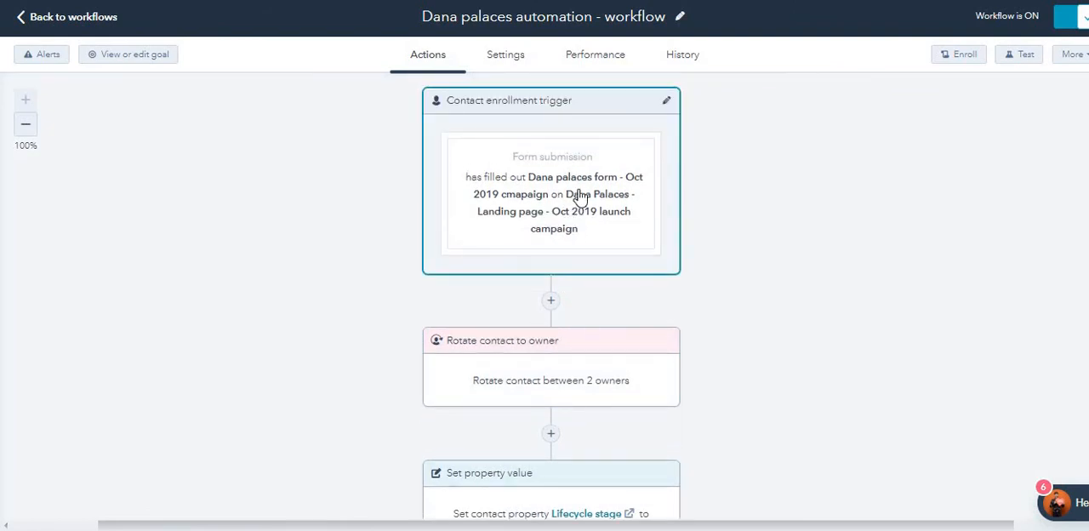
scroll(549, 204, "down", 1)
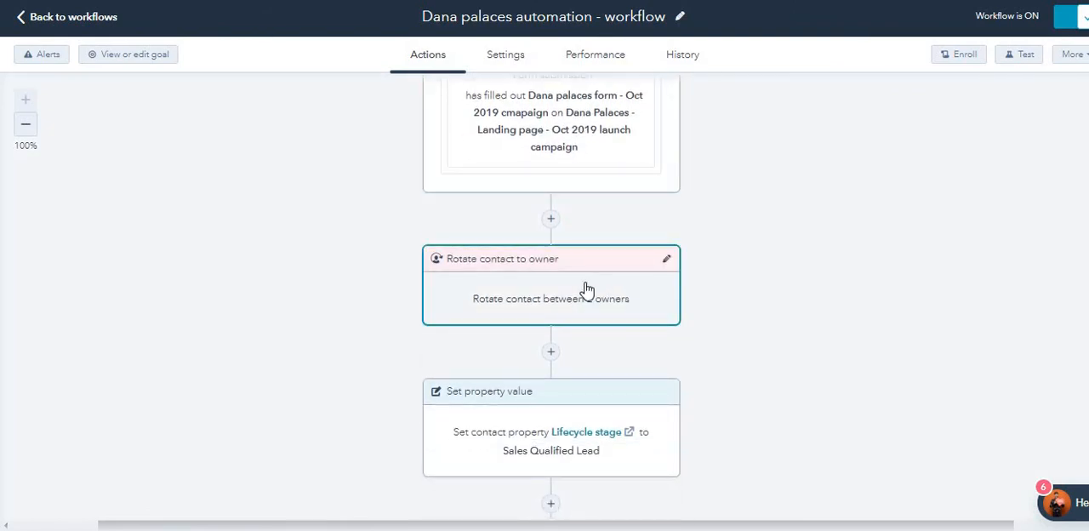
scroll(605, 295, "down", 2)
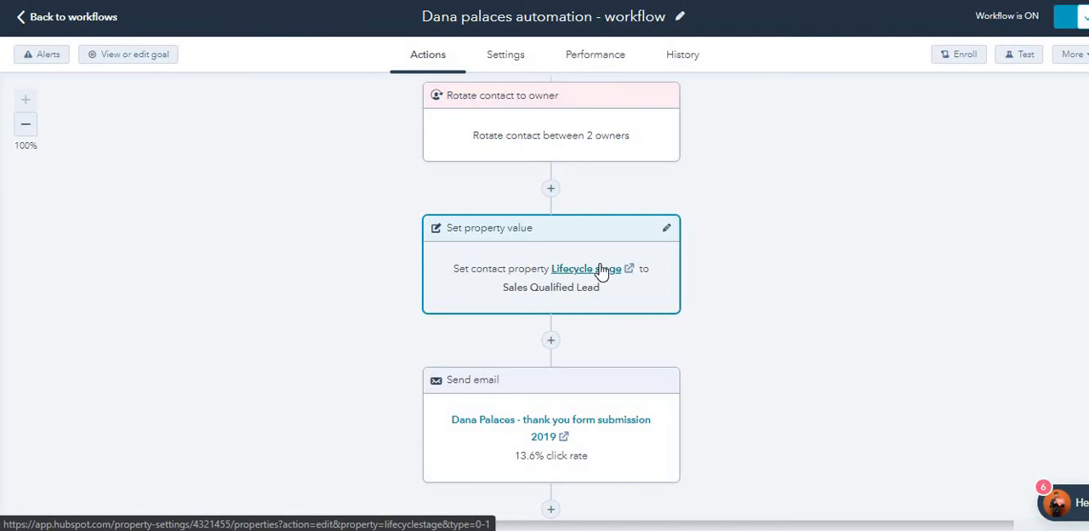
scroll(592, 280, "down", 2)
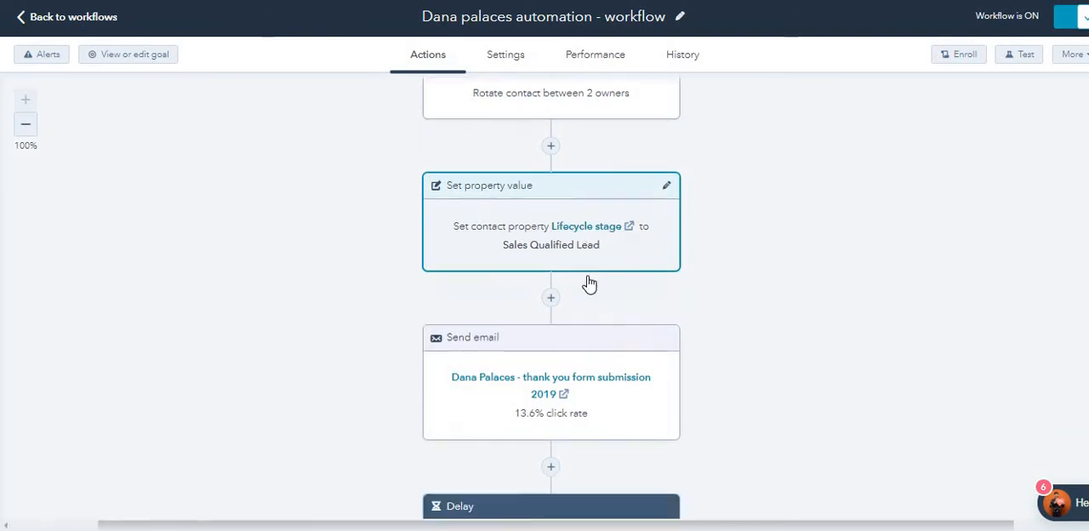
scroll(600, 168, "up", 1)
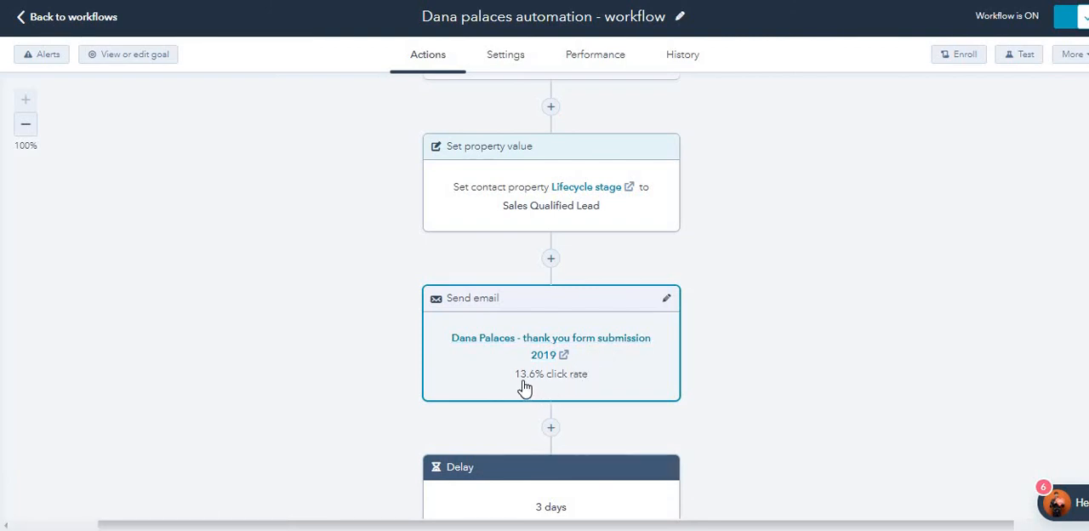
scroll(572, 385, "down", 2)
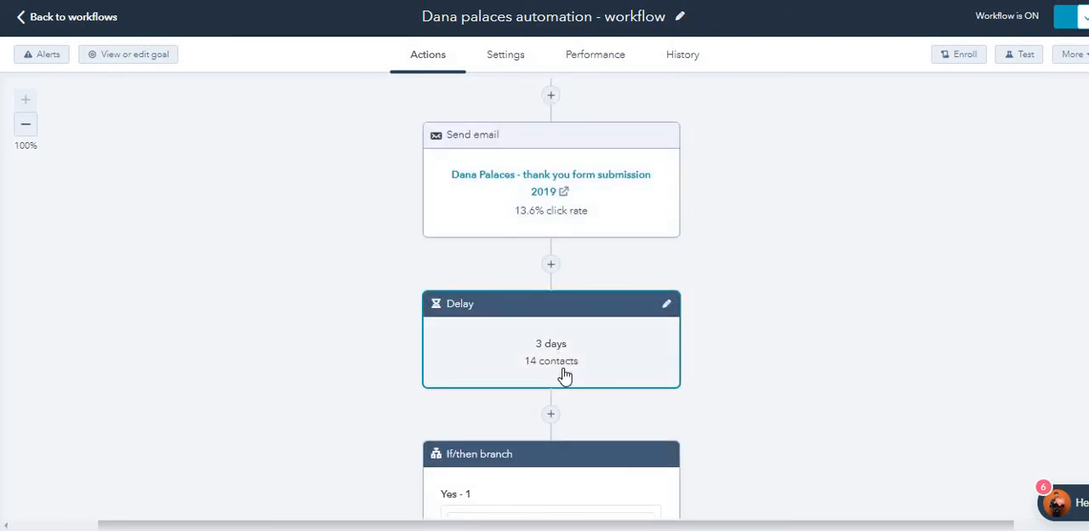
Step: Examine the full criteria and the fallback branch of the If/then branch action, and close it without saving
scroll(565, 374, "down", 2)
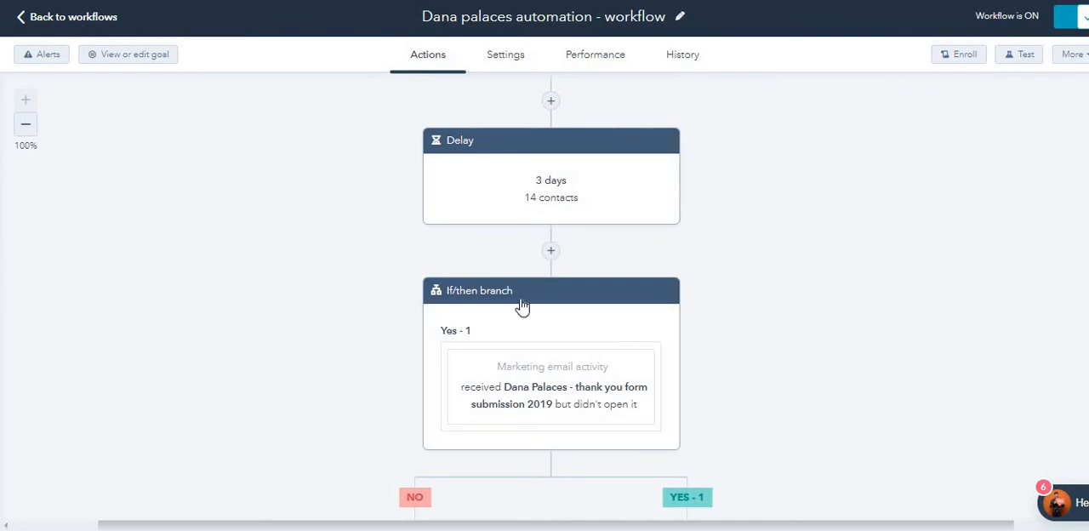
left_click(670, 297)
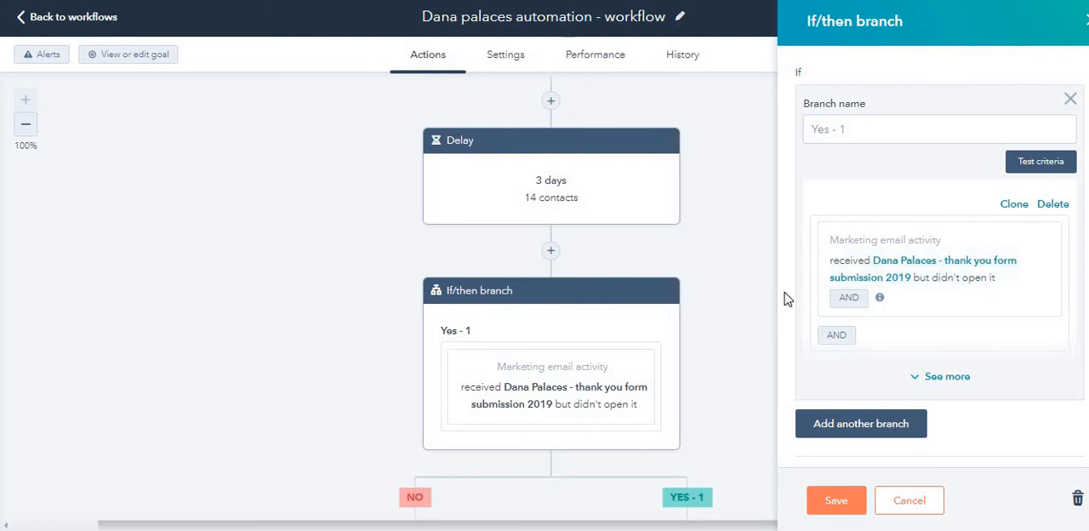
scroll(679, 292, "up", 2)
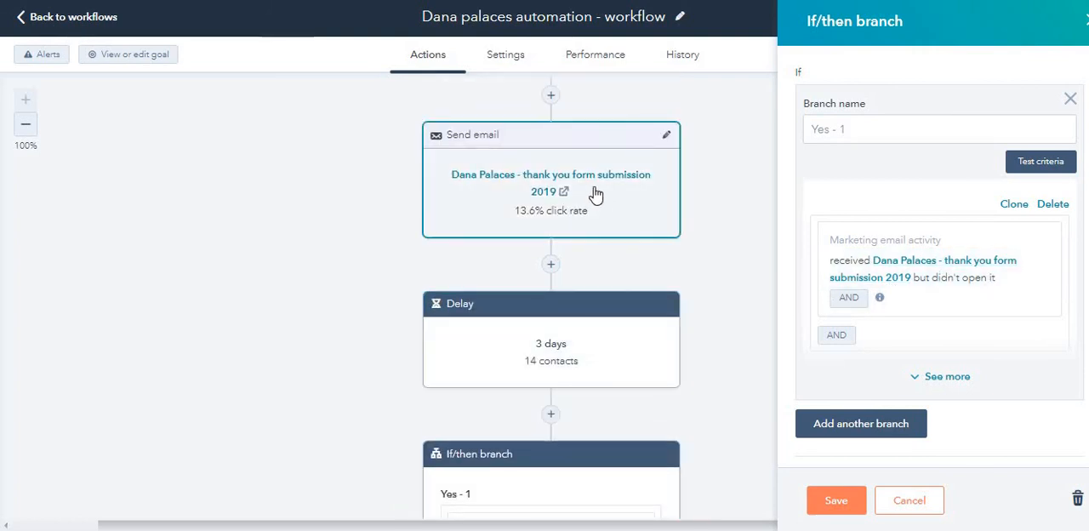
scroll(596, 195, "down", 3)
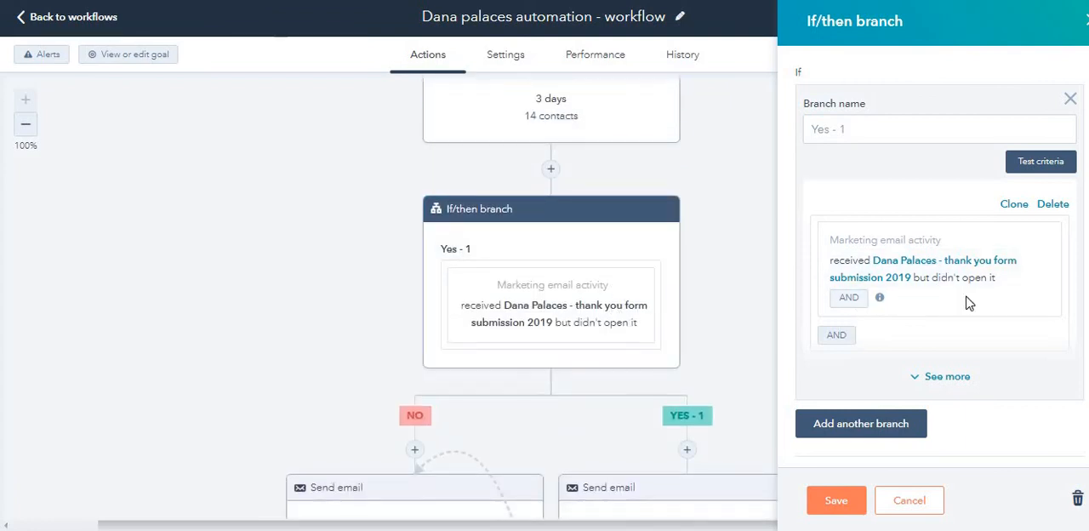
left_click(951, 381)
scroll(954, 372, "down", 2)
scroll(954, 372, "down", 1)
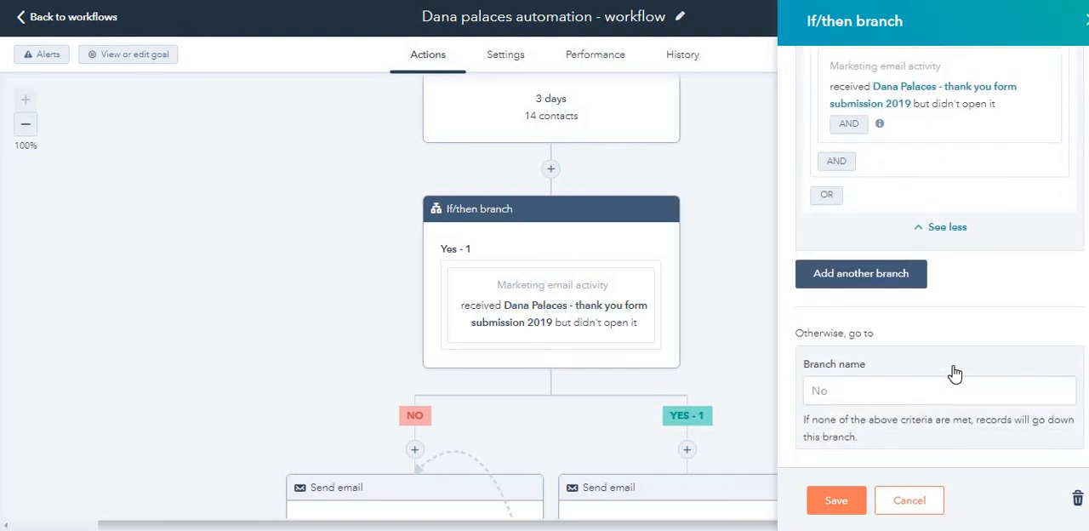
left_click(929, 502)
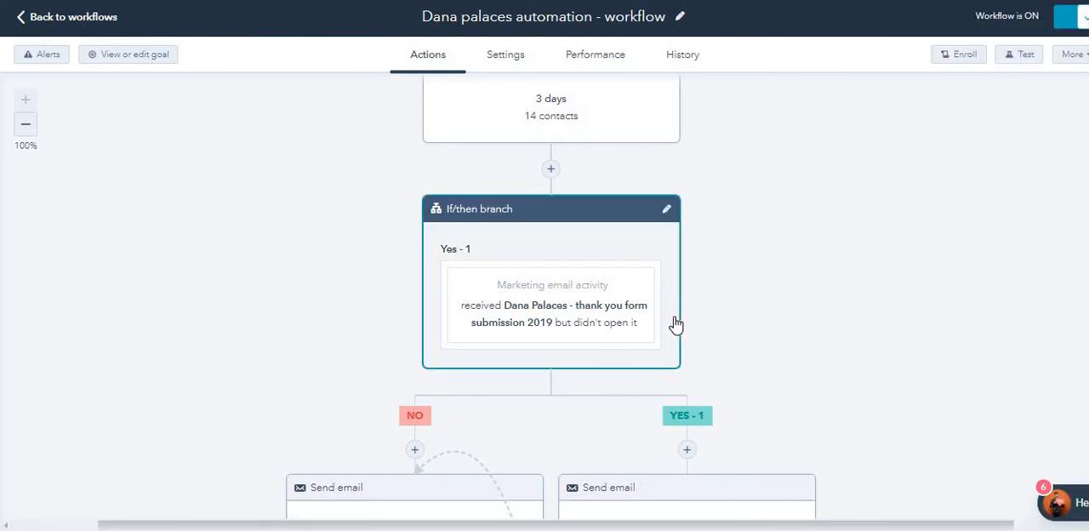
Step: Review the Send email actions that follow the No and Yes - 1 branches
scroll(676, 323, "down", 3)
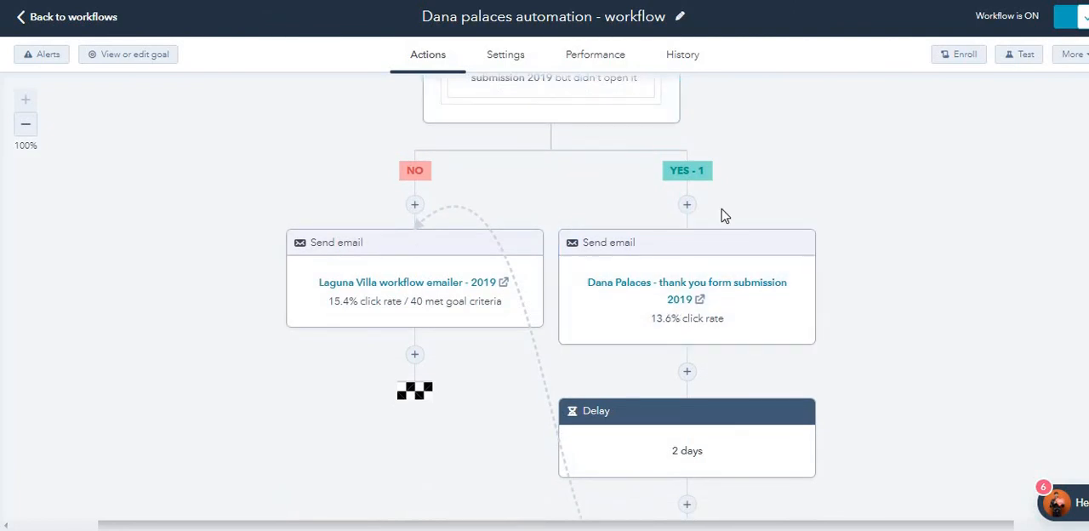
scroll(696, 265, "up", 3)
scroll(689, 369, "down", 2)
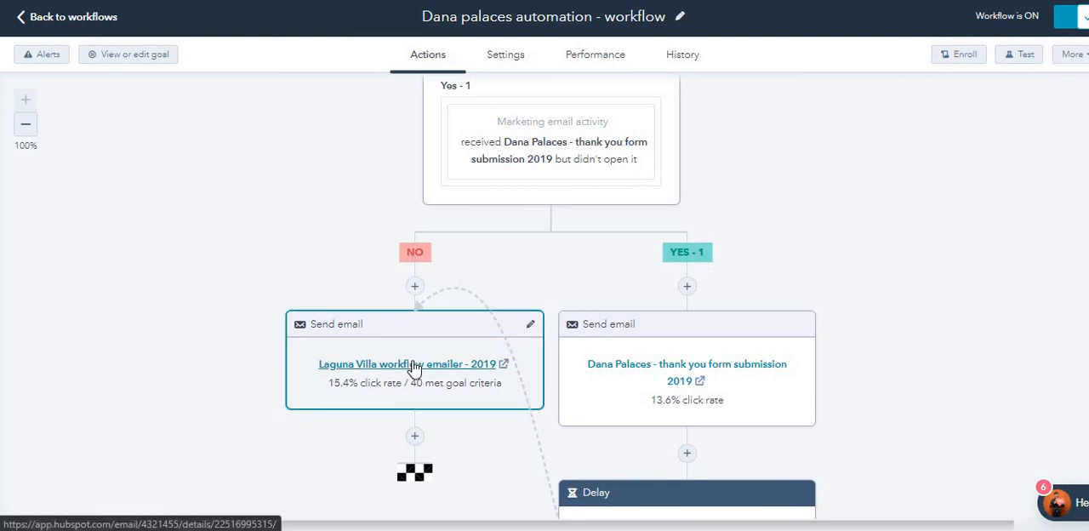
Step: Follow the Yes - 1 branch through its delay and Go to action link to the No branch's Send email action
scroll(647, 273, "down", 2)
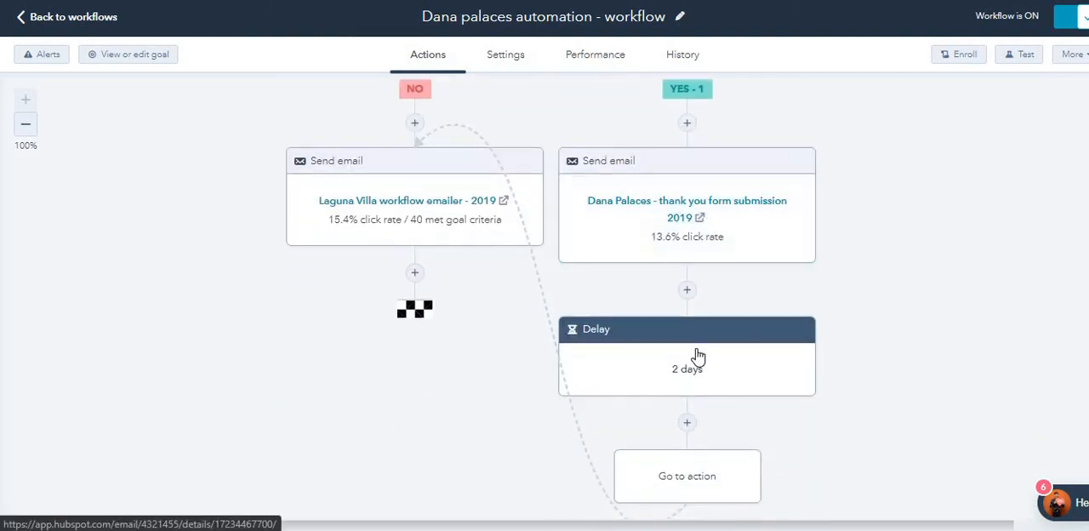
scroll(715, 358, "down", 2)
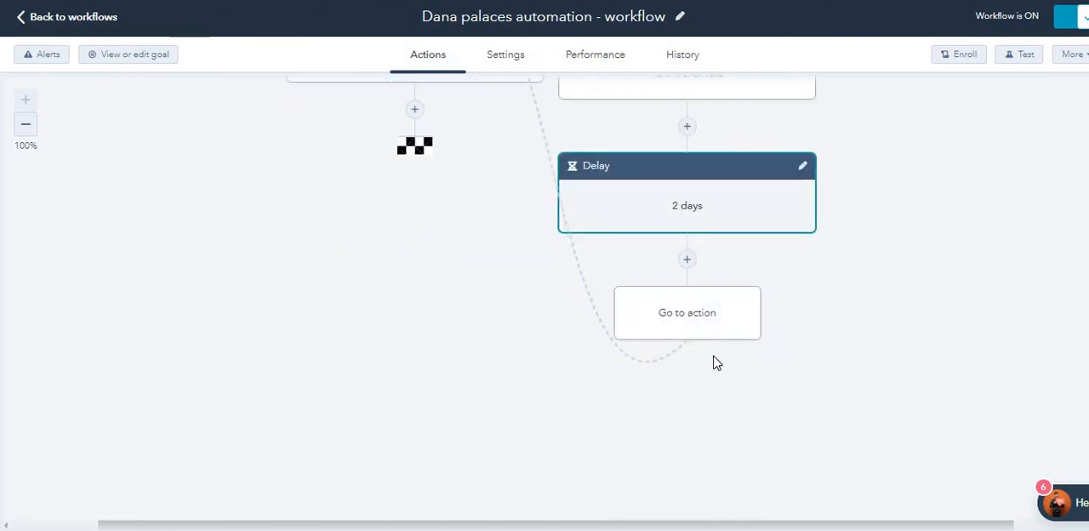
scroll(703, 321, "up", 1)
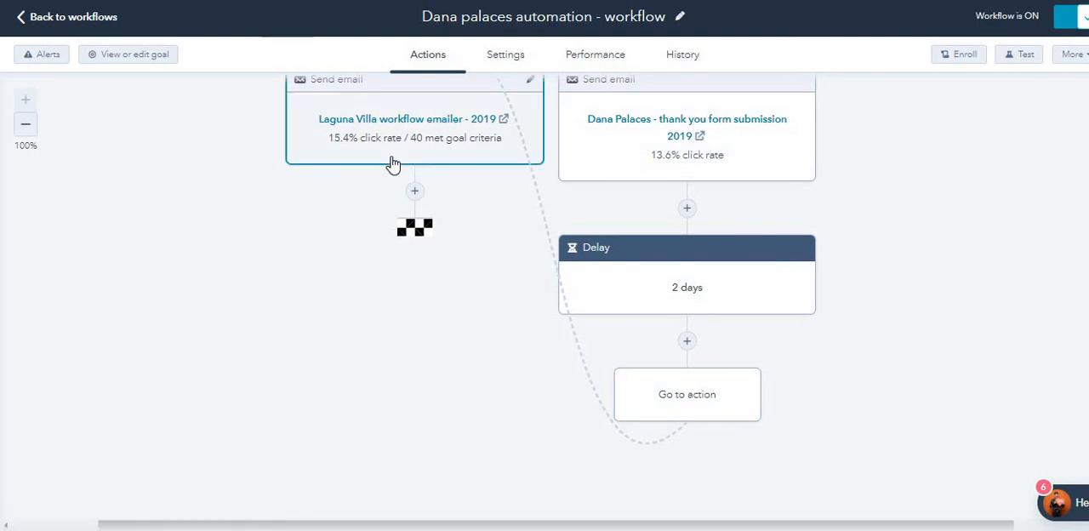
scroll(394, 164, "up", 1)
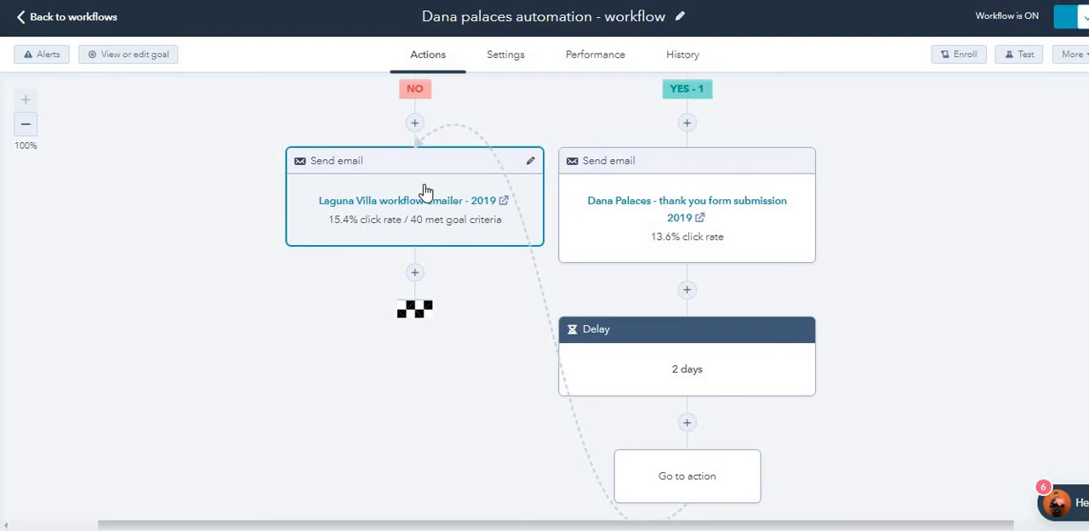
scroll(549, 243, "up", 2)
scroll(552, 243, "down", 1)
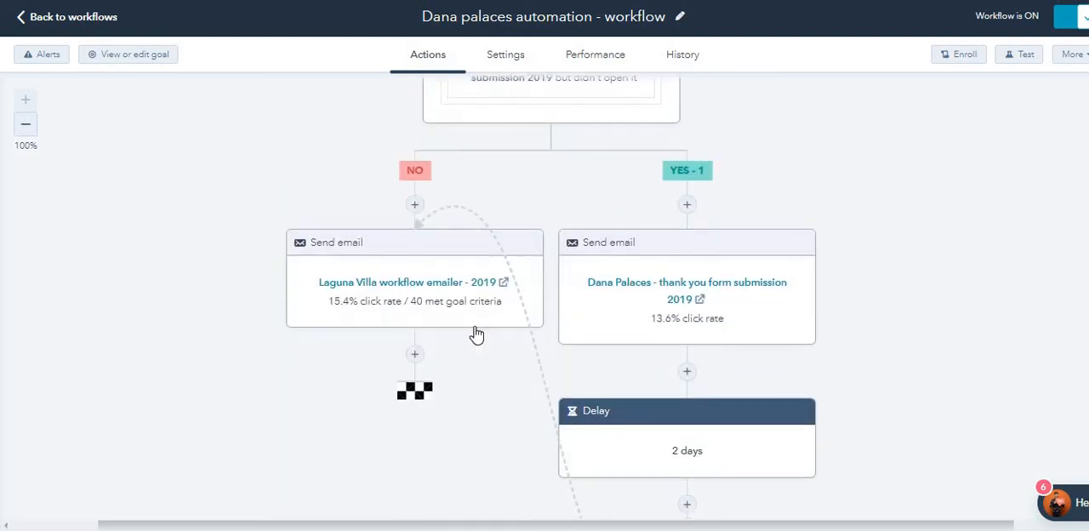
Step: Retrace the workflow between the Rotate contact to owner action, the If/then branch and the email actions on both branches
scroll(530, 312, "up", 5)
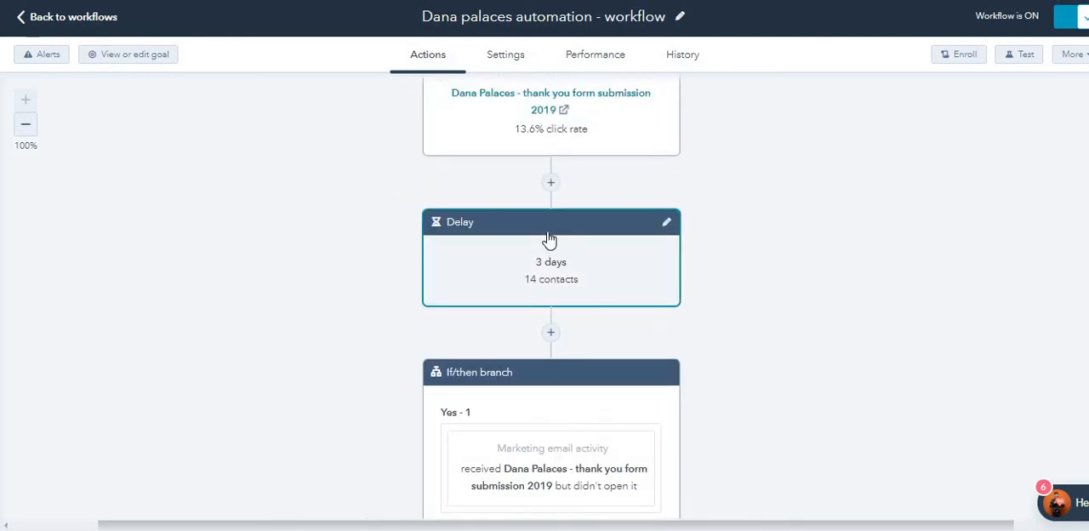
scroll(549, 241, "up", 5)
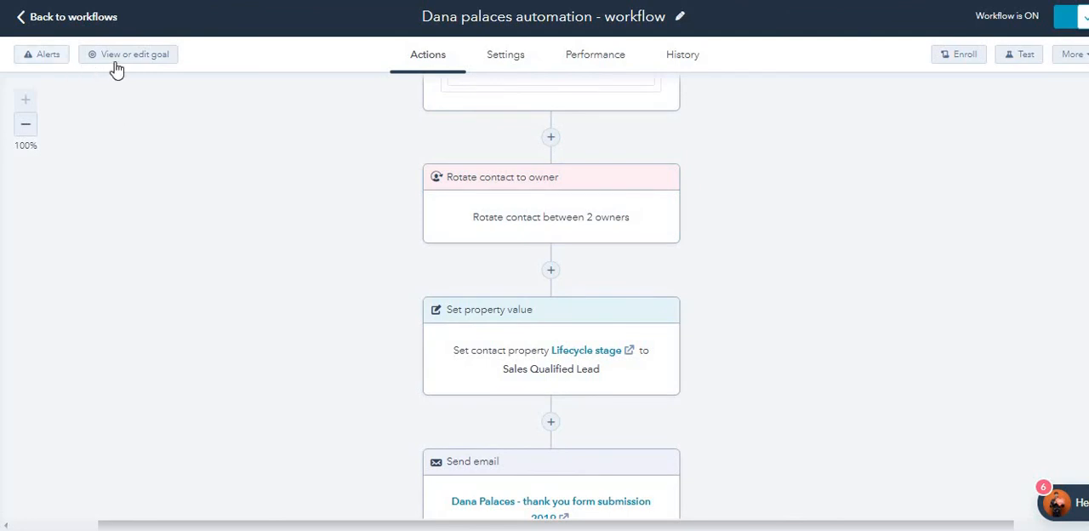
scroll(459, 233, "down", 9)
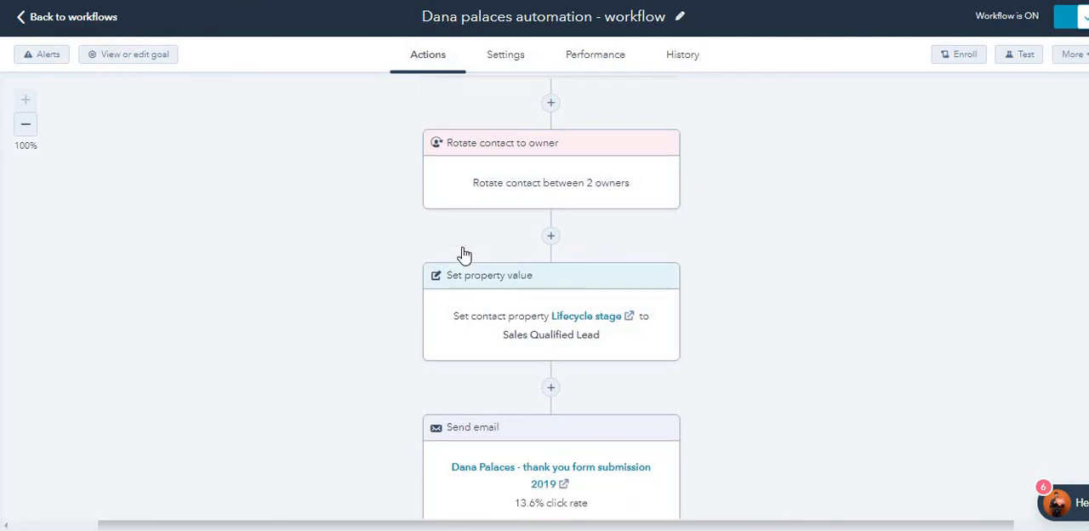
scroll(418, 251, "down", 3)
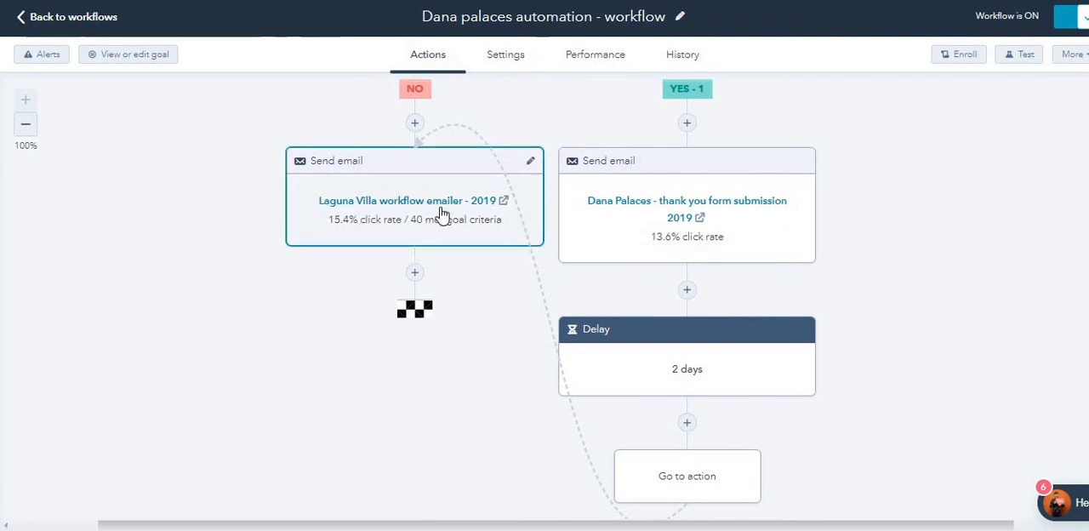
scroll(443, 213, "up", 1)
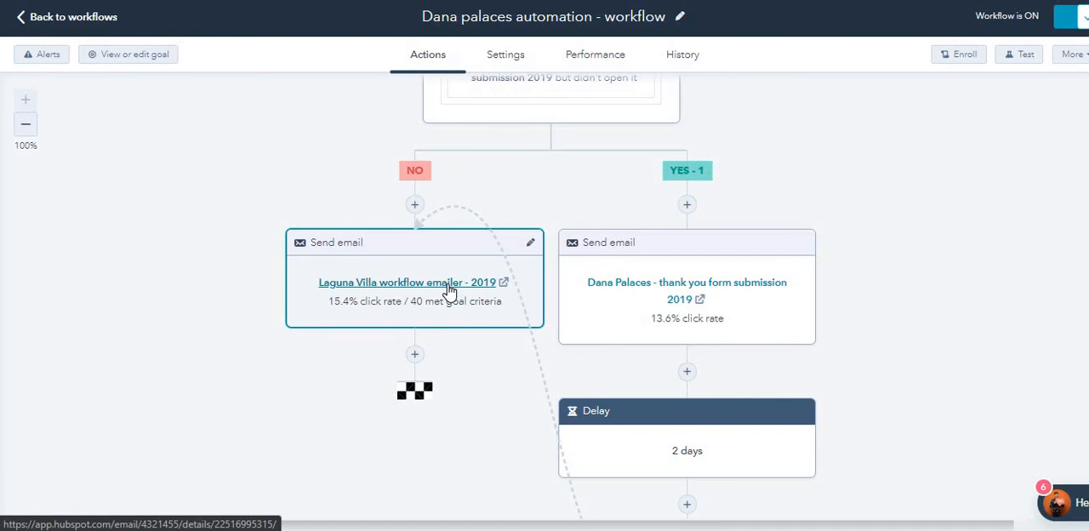
scroll(448, 289, "up", 3)
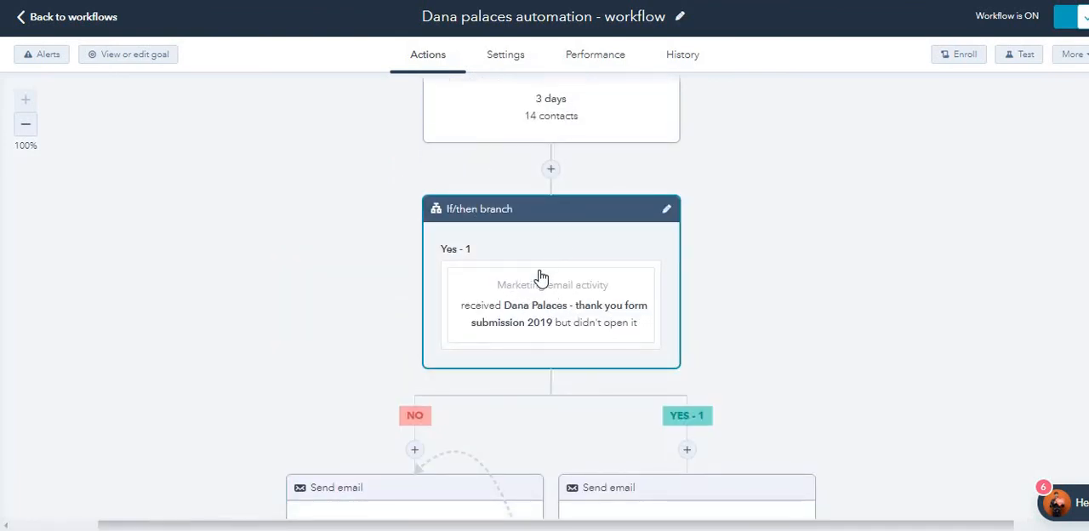
scroll(541, 278, "down", 2)
scroll(744, 417, "down", 1)
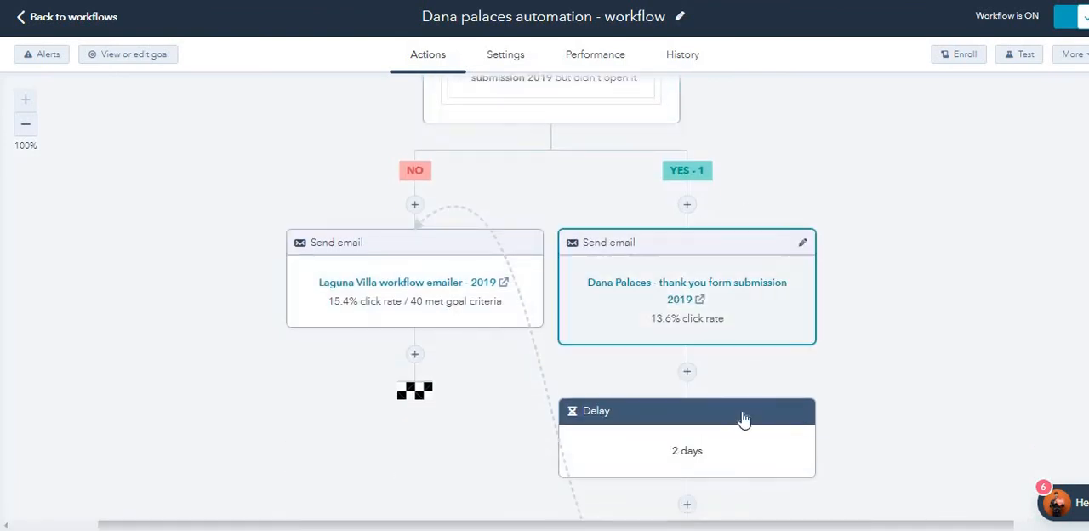
scroll(706, 404, "down", 3)
scroll(518, 263, "up", 3)
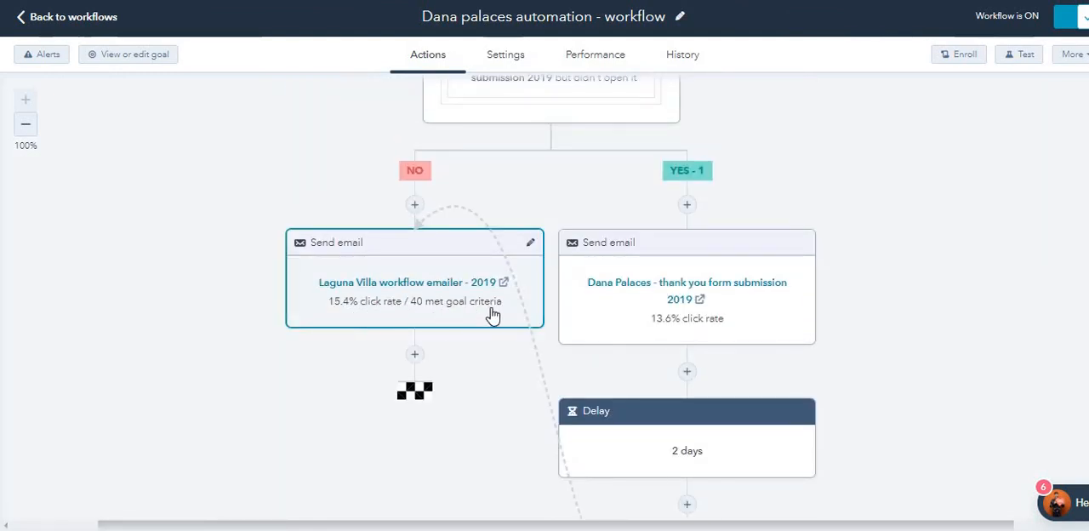
scroll(510, 256, "up", 5)
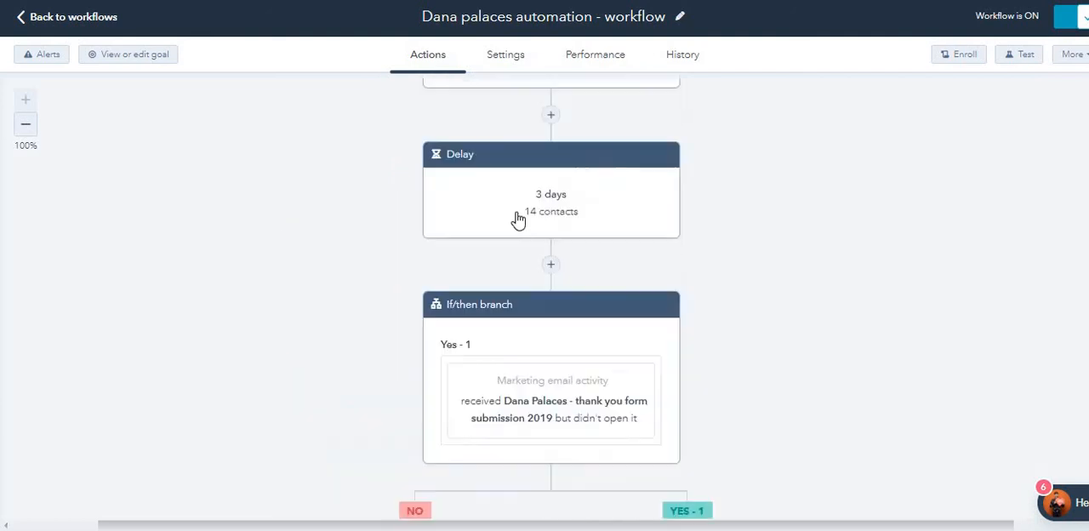
Step: Look through the contact lists available for manual enrollment from a list, and close the dialog without enrolling anyone
left_click(963, 54)
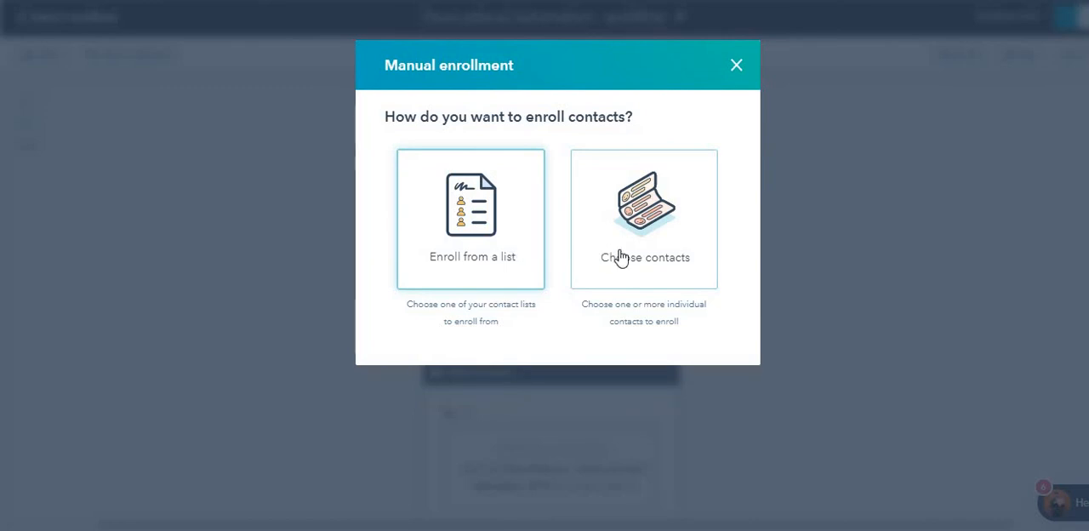
left_click(505, 252)
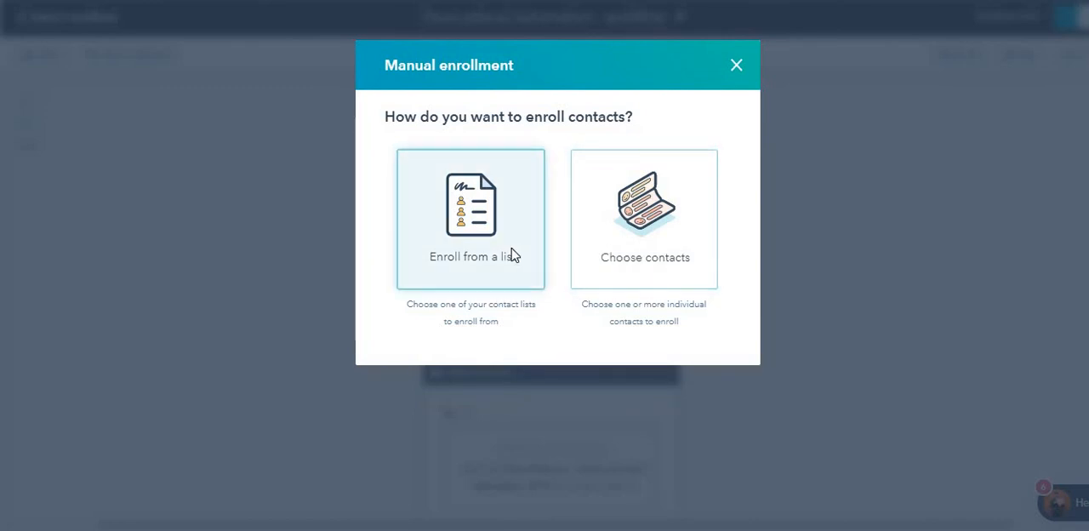
left_click(509, 175)
scroll(530, 289, "down", 10)
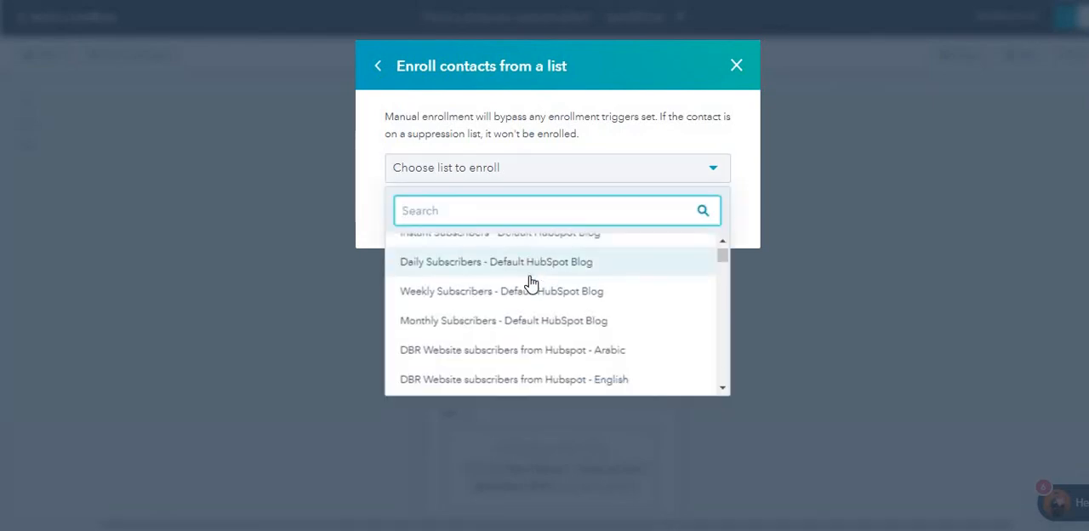
left_click(737, 65)
Step: Inspect the workflow's Test options, including the contacts available for preview, and close them without running a test
scroll(803, 250, "up", 5)
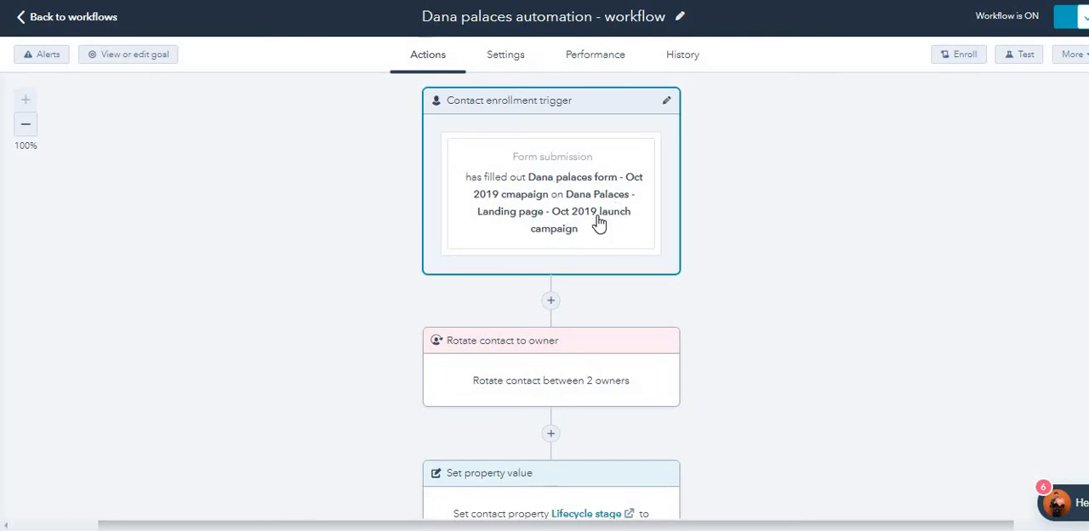
left_click(1026, 56)
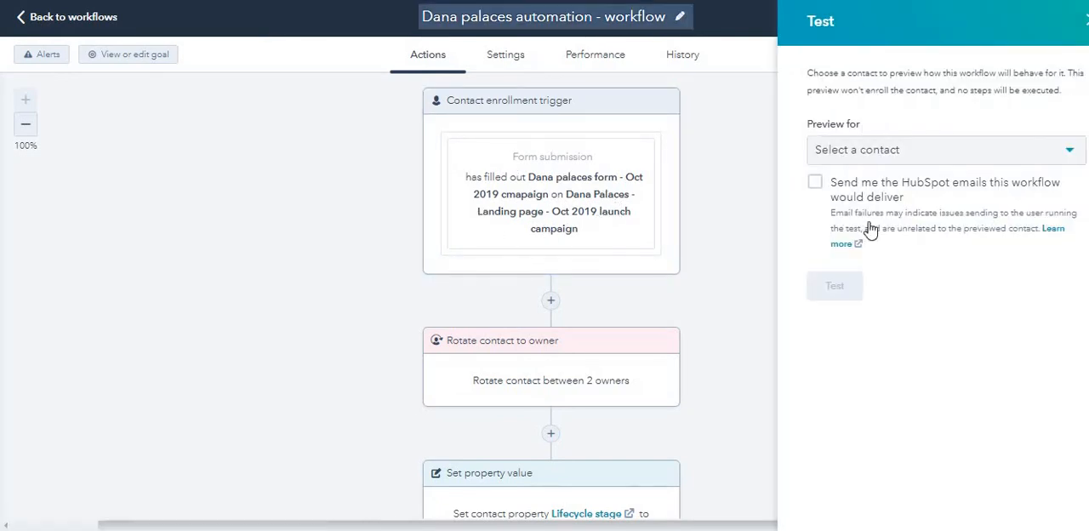
left_click(898, 155)
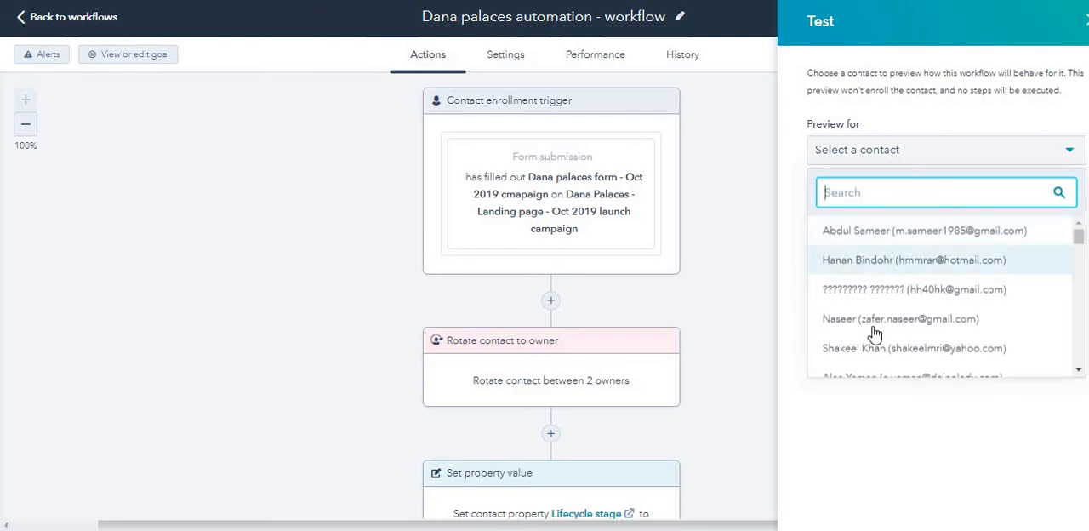
scroll(834, 321, "down", 5)
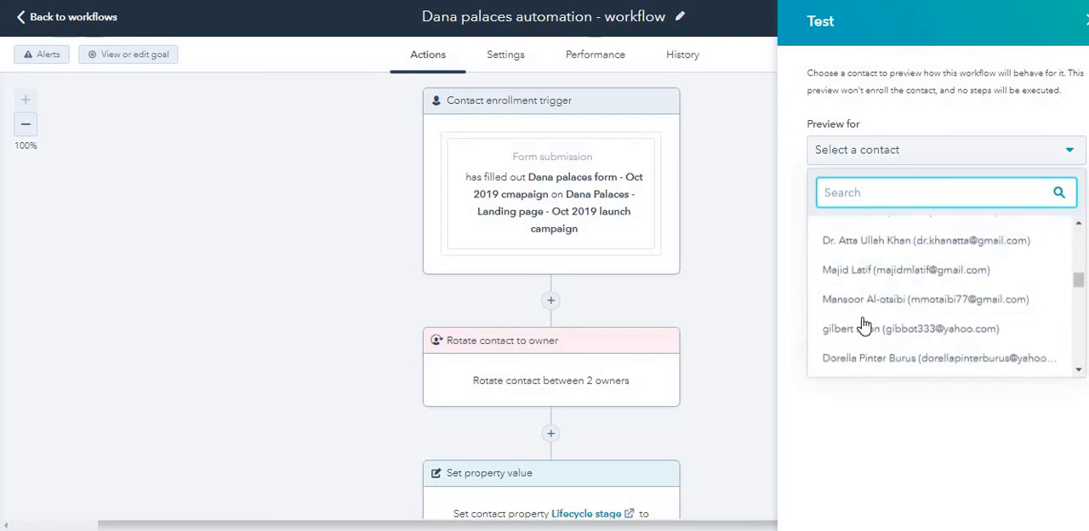
left_click(730, 277)
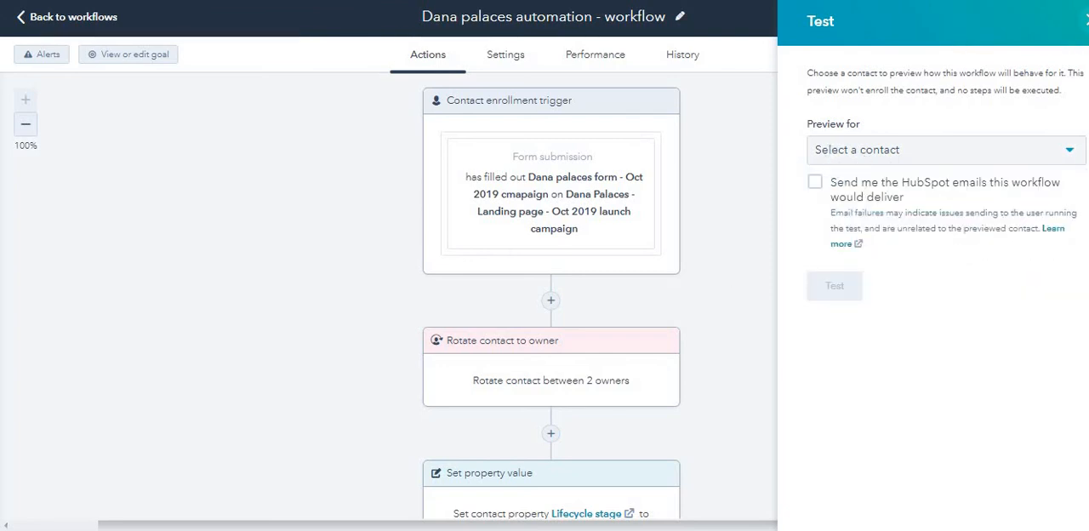
left_click(1087, 19)
Step: View the workflow's description among its additional options, and close it without saving
left_click(1066, 57)
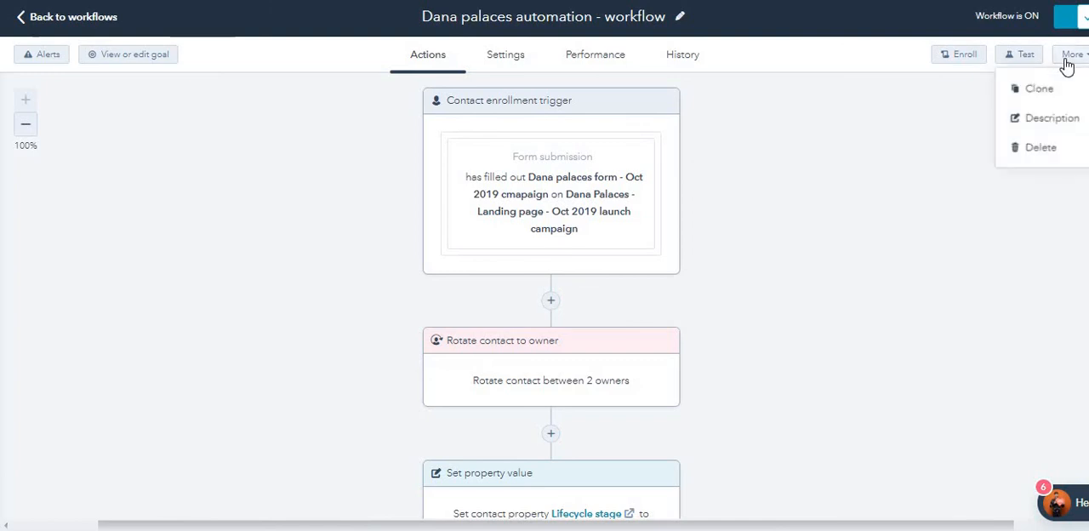
left_click(1041, 130)
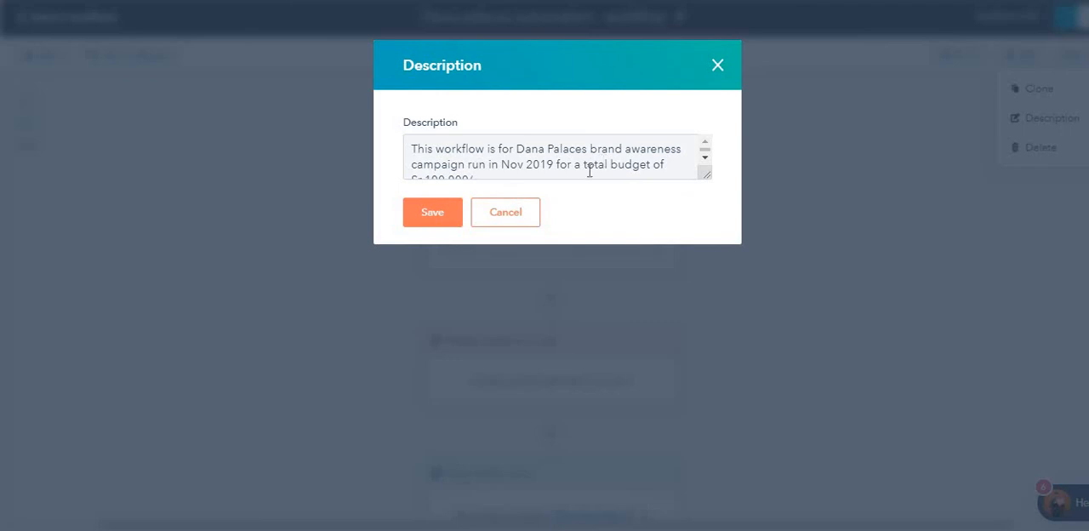
left_click(506, 223)
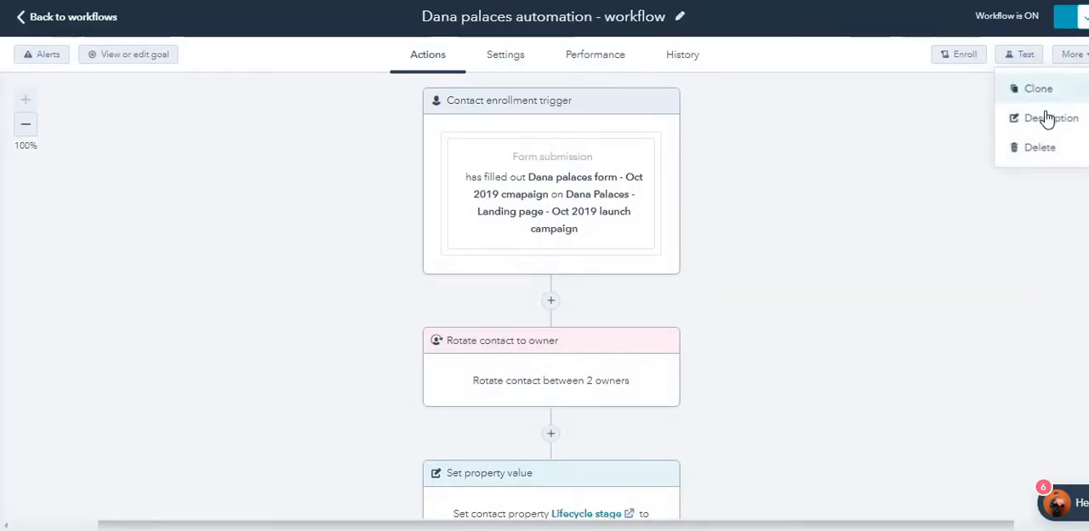
left_click(945, 248)
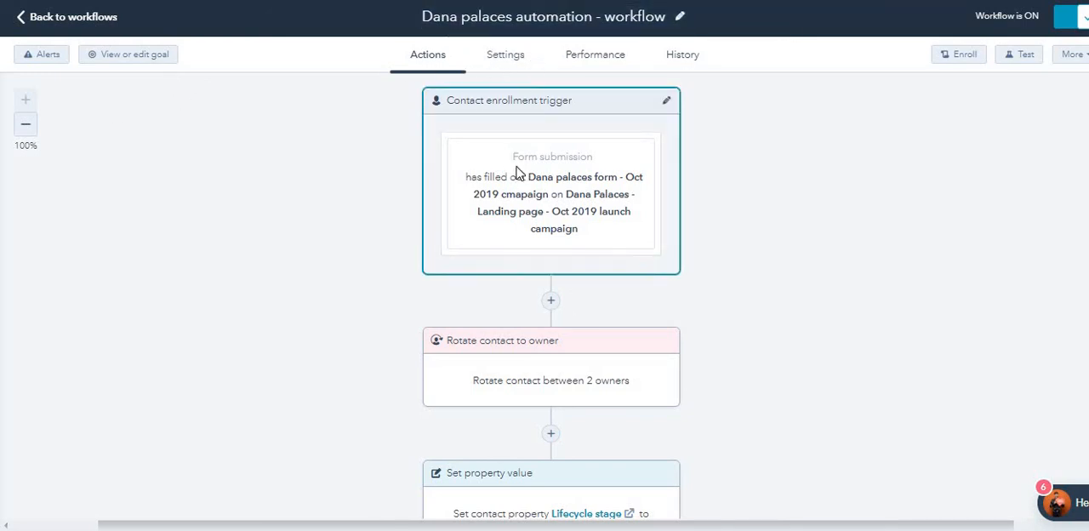
Step: Examine the General settings for action execution times, including the weekday choices offered under Specific times
scroll(518, 170, "down", 10)
scroll(517, 248, "up", 10)
left_click(531, 65)
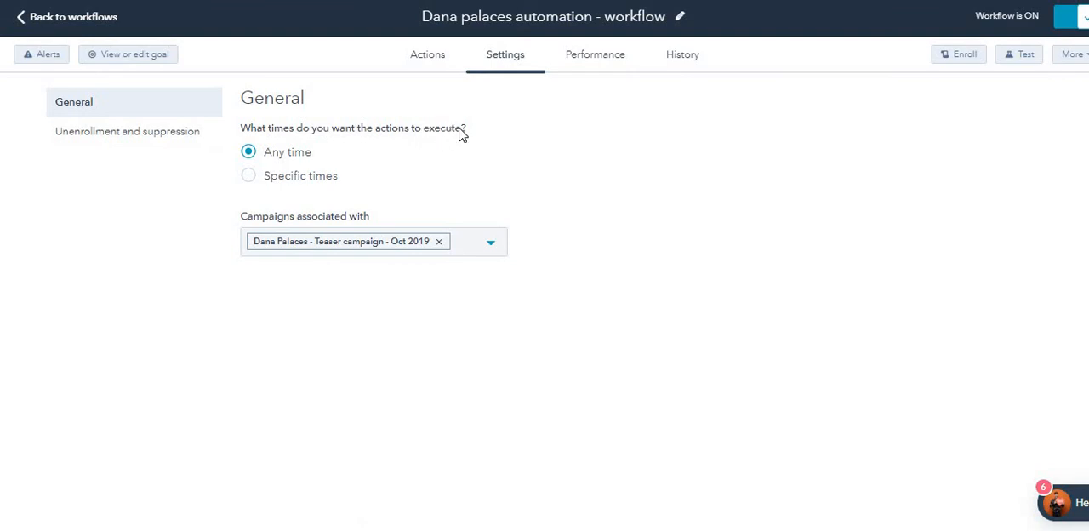
left_click(274, 177)
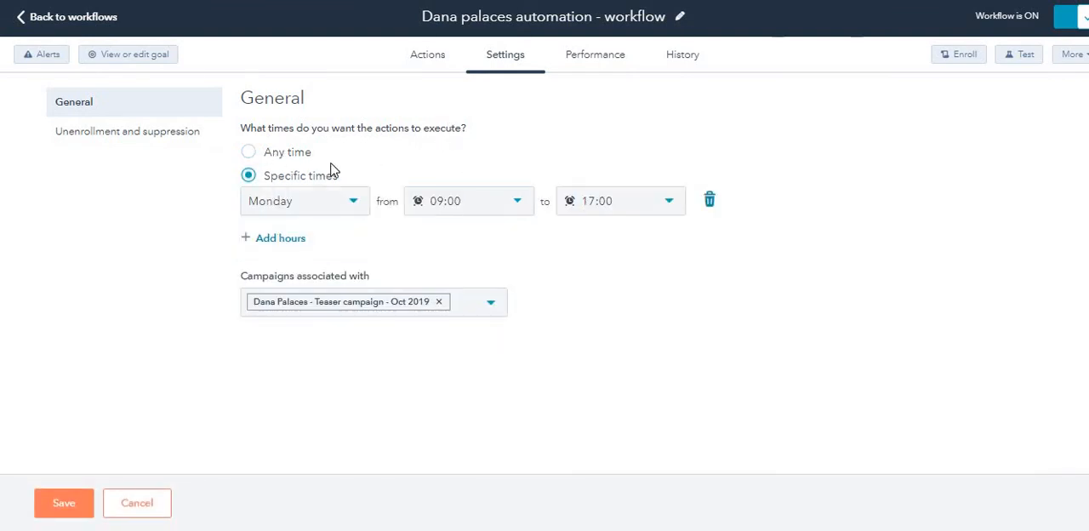
left_click(298, 211)
scroll(311, 343, "down", 2)
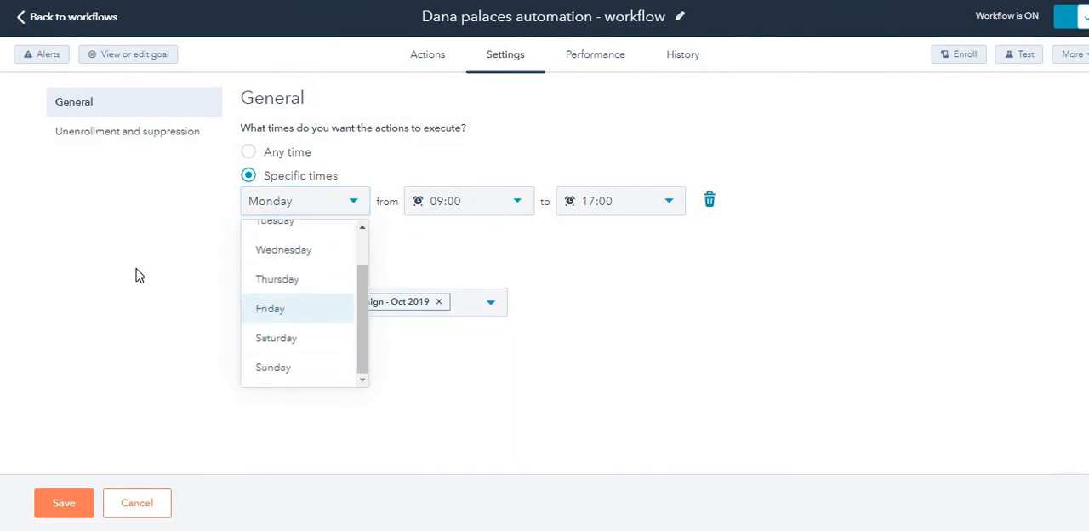
left_click(136, 275)
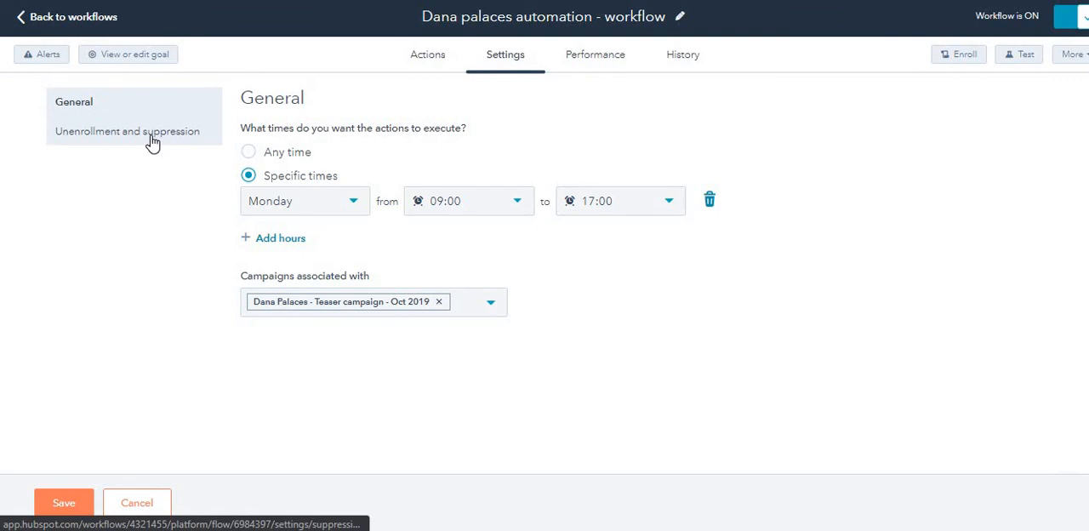
Step: Leave the General settings without saving the changes, and review all the Unenrollment and suppression settings
left_click(151, 141)
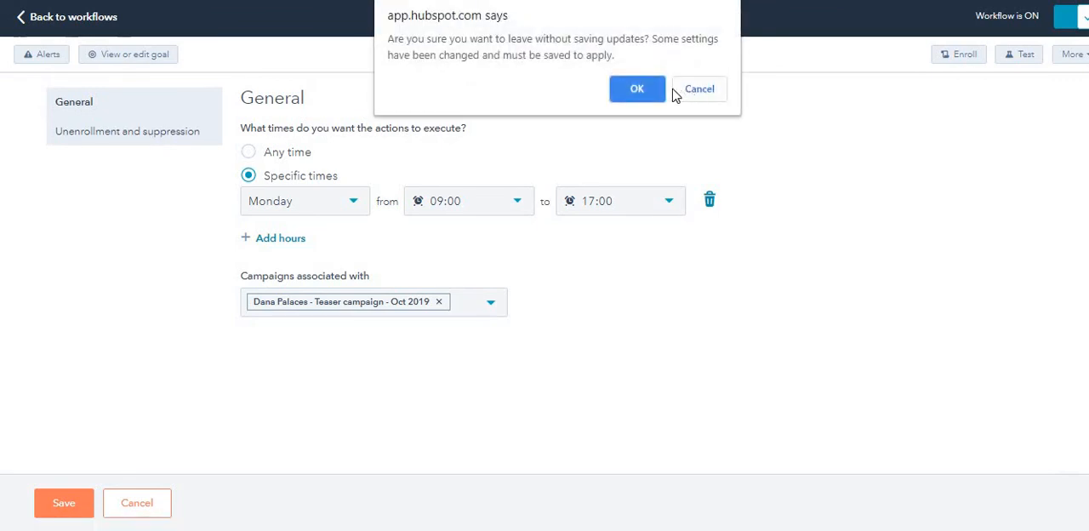
left_click(637, 89)
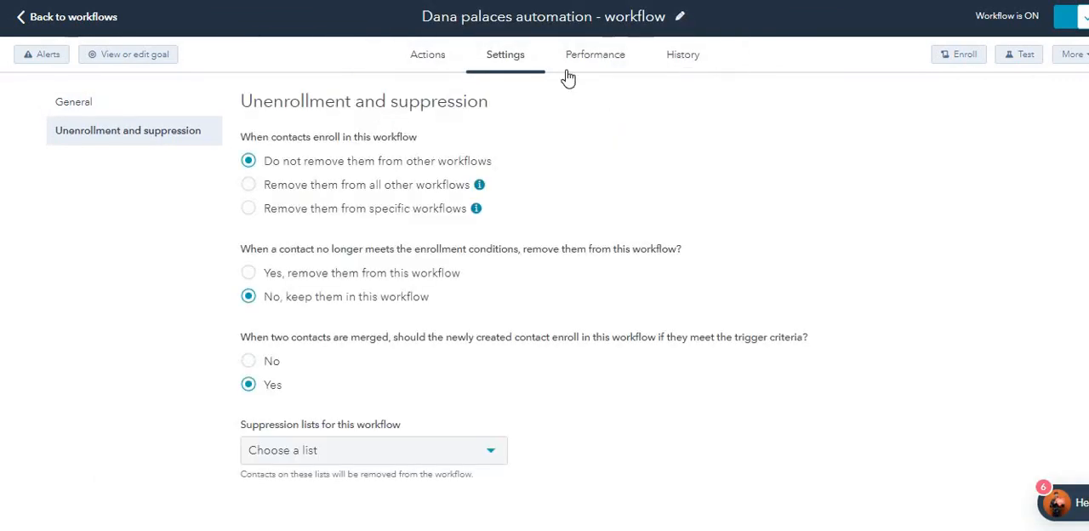
scroll(451, 242, "down", 2)
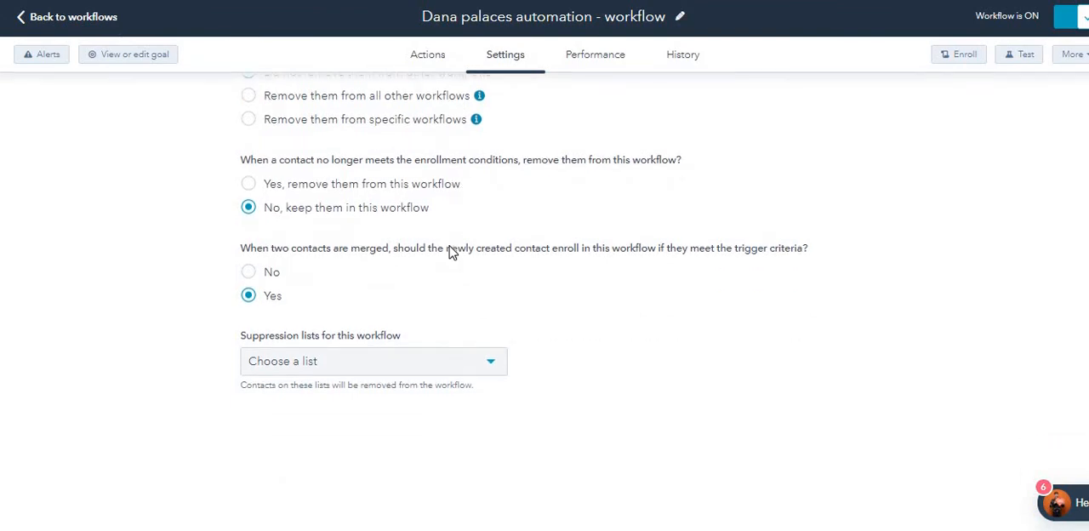
scroll(450, 250, "up", 2)
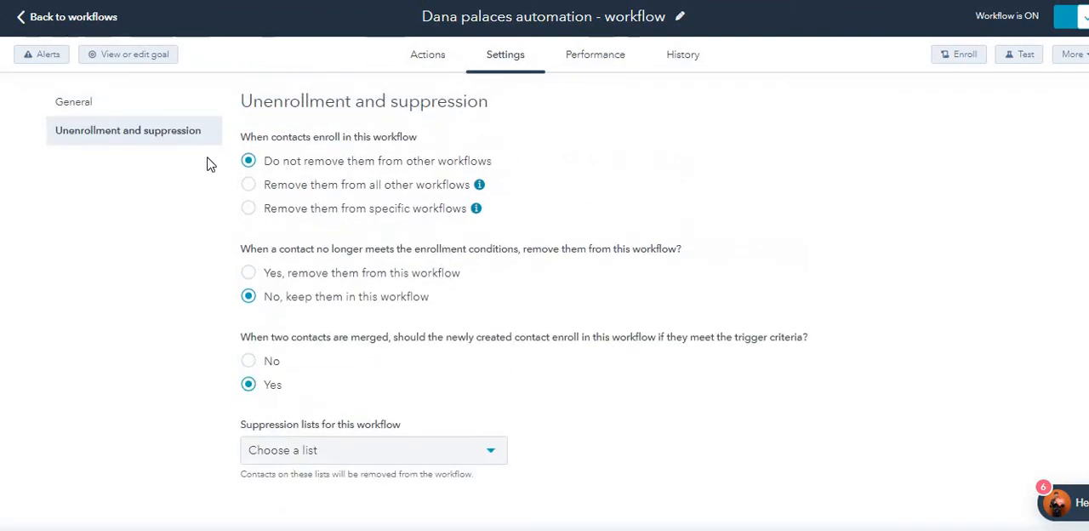
left_click(136, 107)
left_click(142, 134)
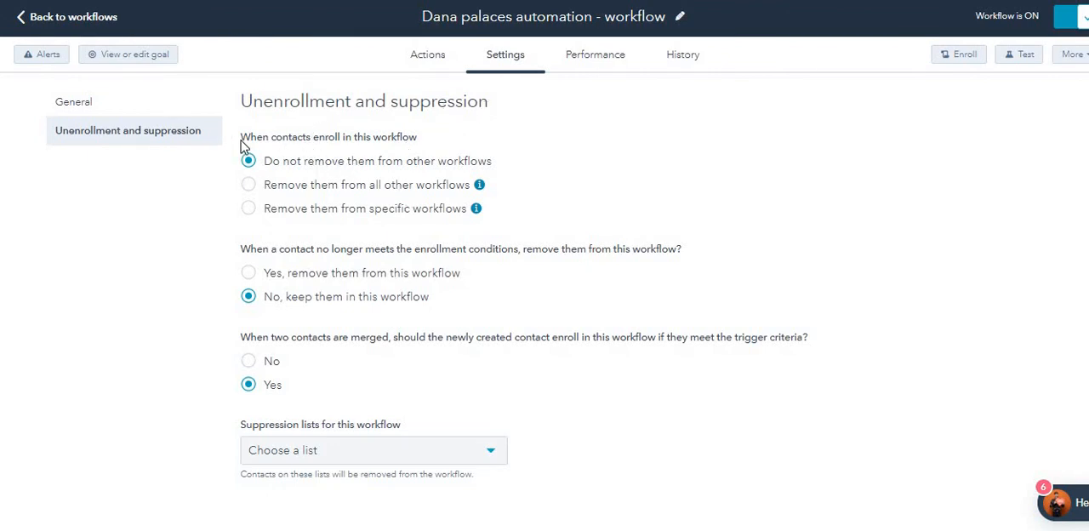
Step: Examine the rest of the unenrollment options, down to the merged-contacts choice and the suppression lists
scroll(312, 246, "down", 2)
scroll(312, 246, "up", 2)
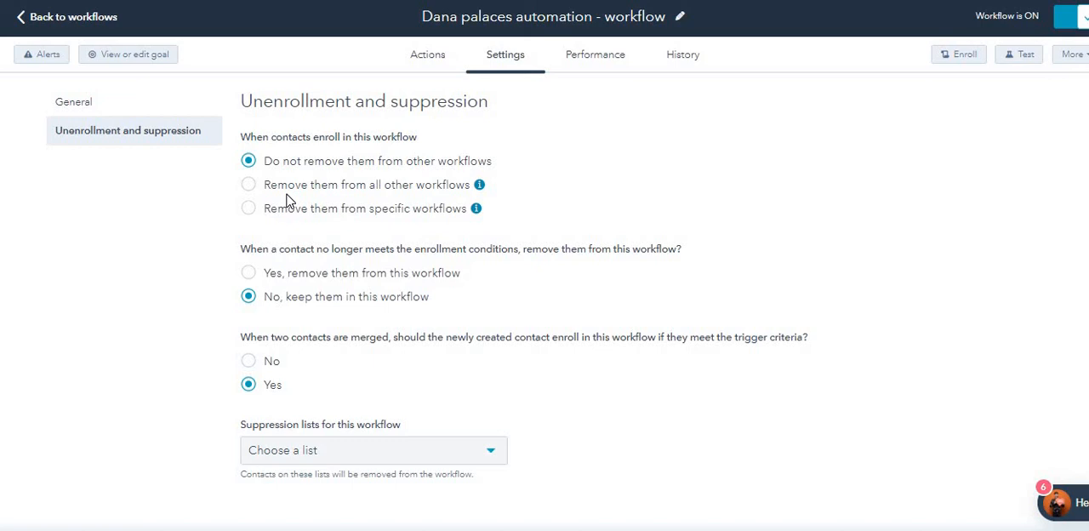
scroll(281, 183, "down", 1)
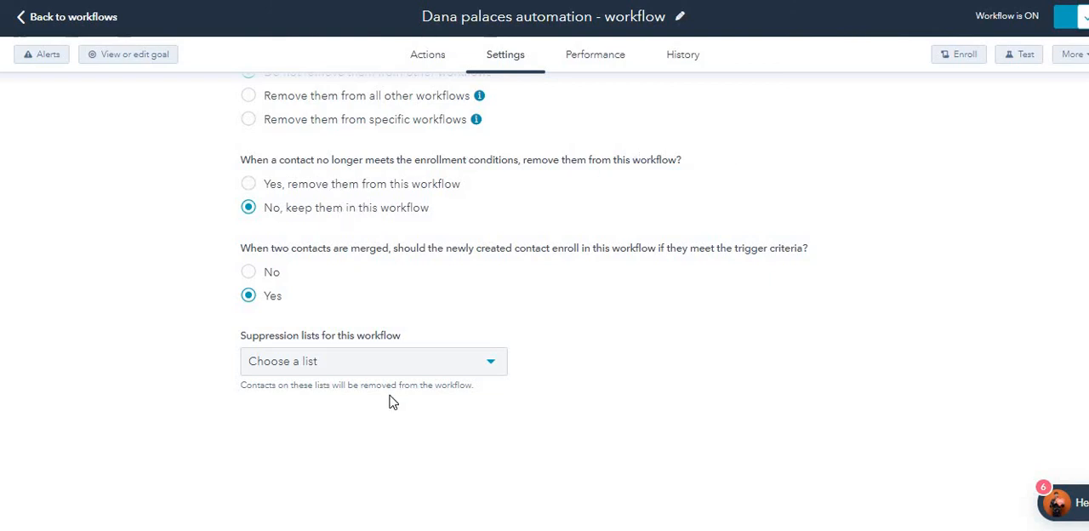
scroll(617, 75, "up", 1)
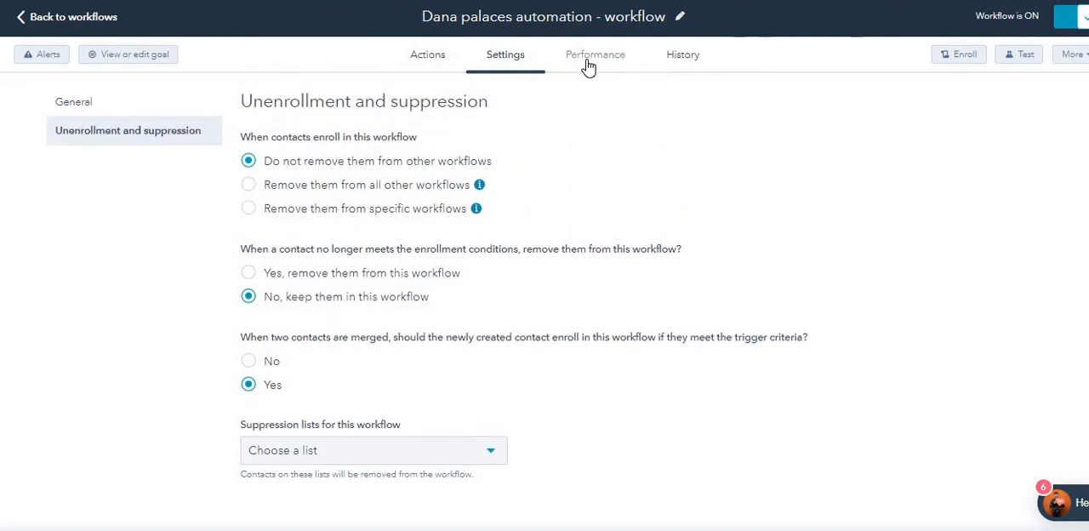
Step: Review the workflow's top performance metrics for enrolled contacts, active contacts and goal conversion rate
left_click(587, 62)
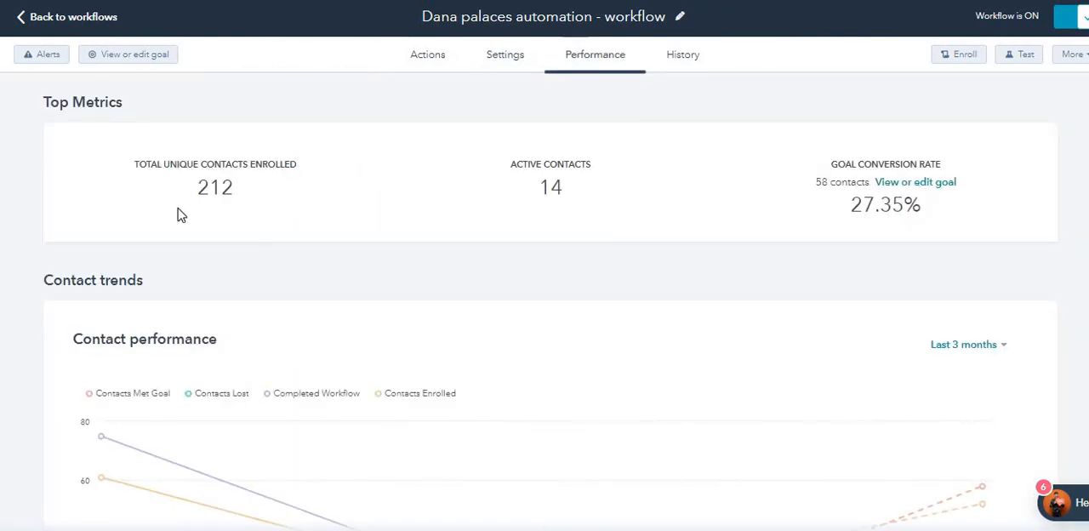
left_click(397, 60)
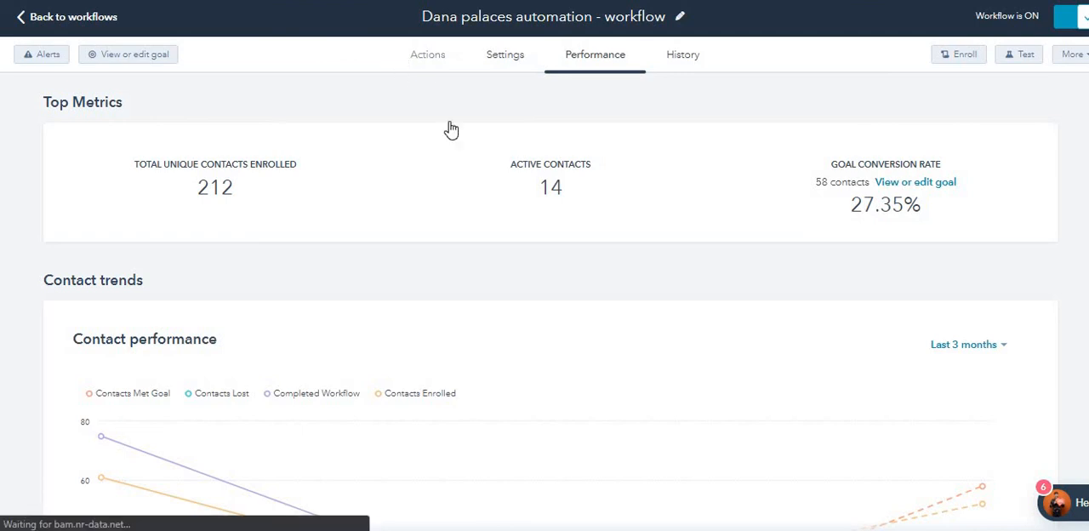
left_click(602, 58)
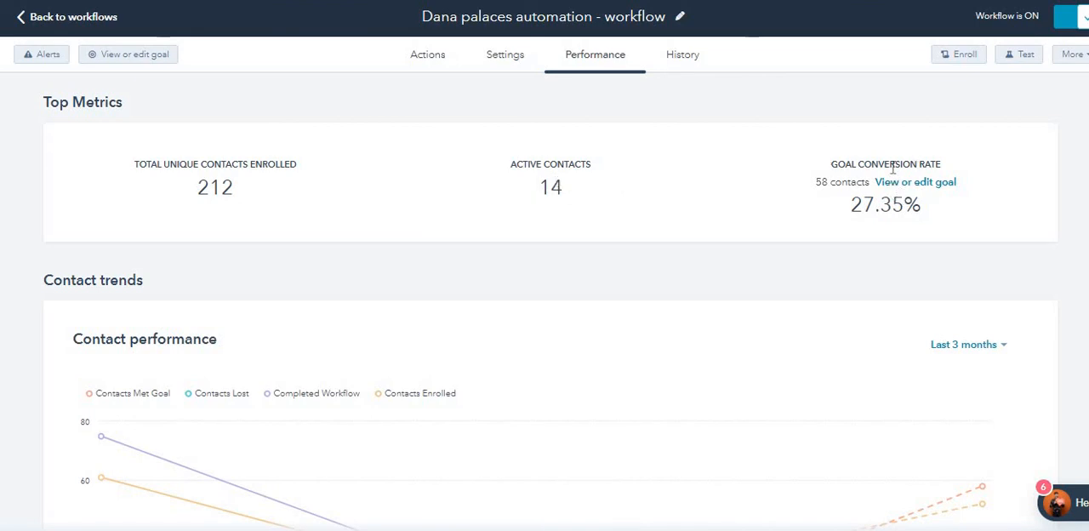
Step: View the workflow goal's criteria from the workflow's actions view, and close the goal without changing it
left_click(428, 54)
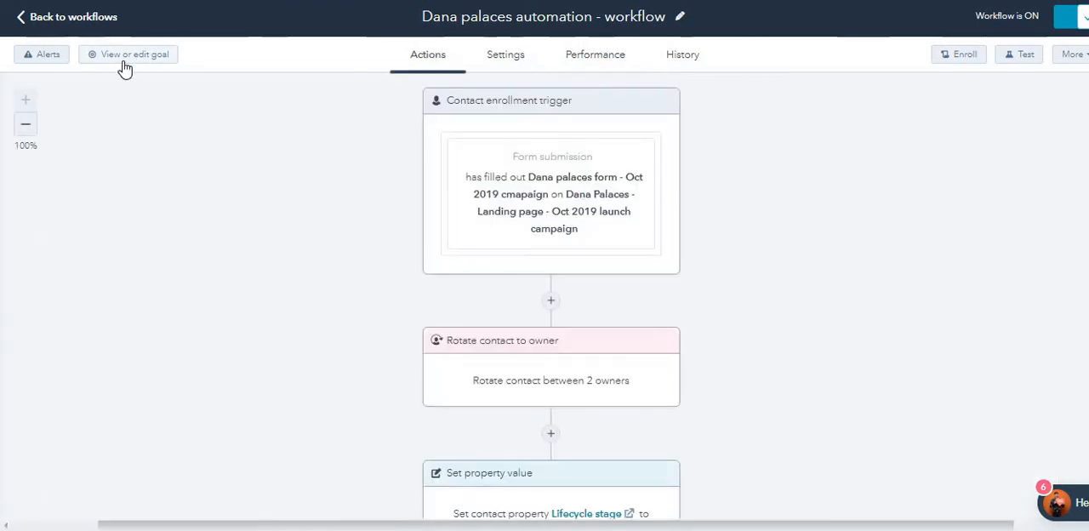
left_click(126, 61)
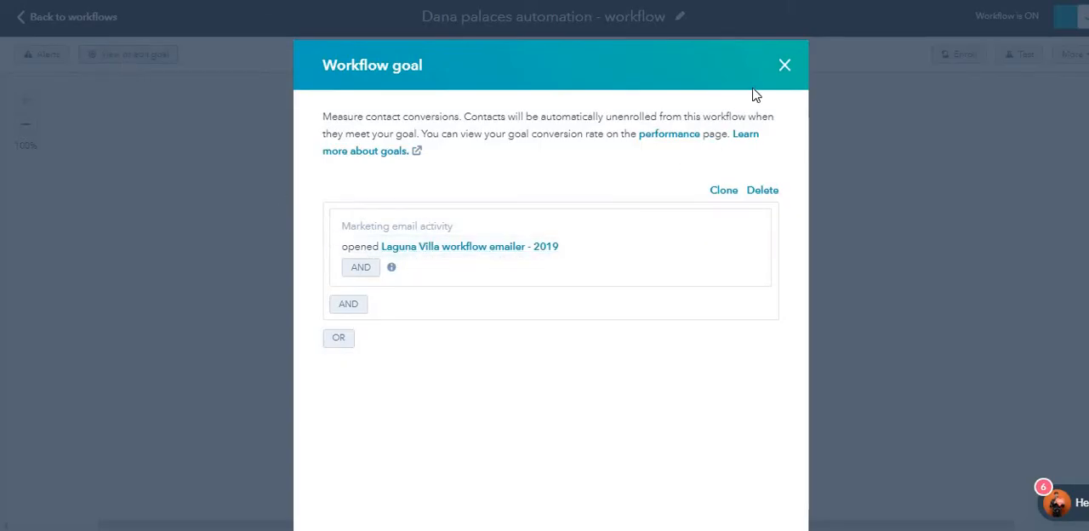
left_click(781, 68)
Step: Return to the workflow's performance data and examine the goal conversion rate among the top metrics
scroll(368, 318, "down", 6)
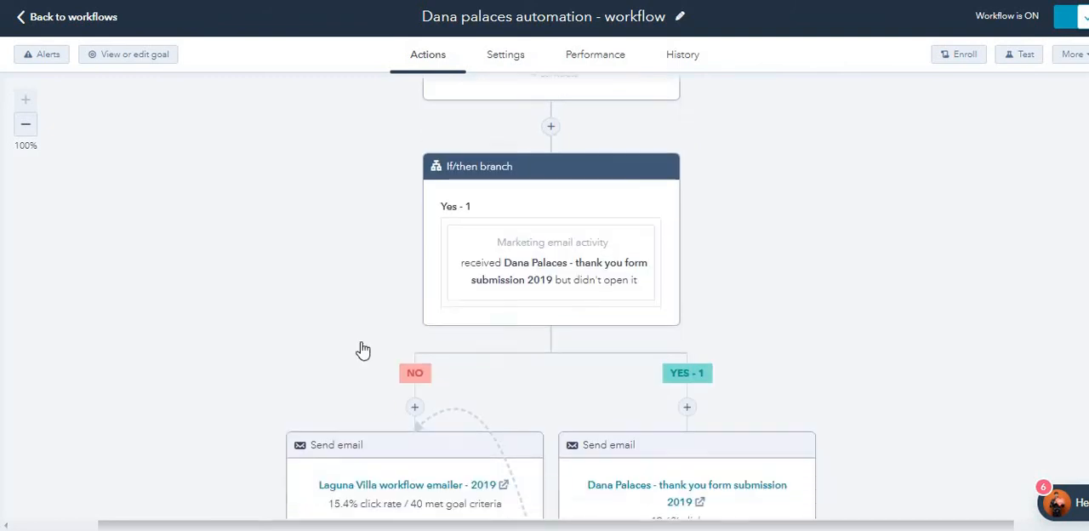
left_click(576, 55)
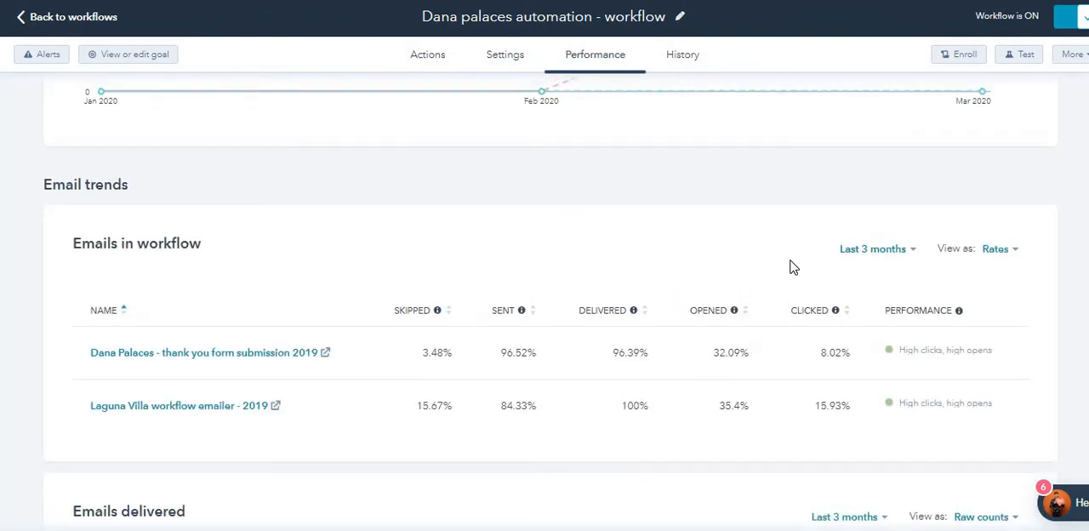
scroll(790, 265, "up", 7)
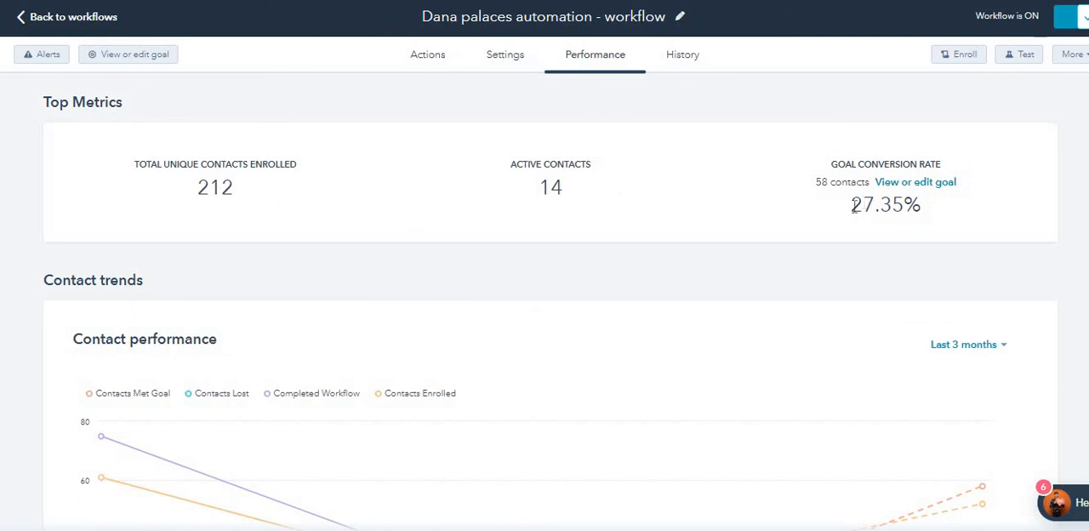
triple_click(910, 228)
left_click(912, 229)
Step: Show the Contact performance chart for This week and inspect its most recent data points
scroll(537, 247, "down", 2)
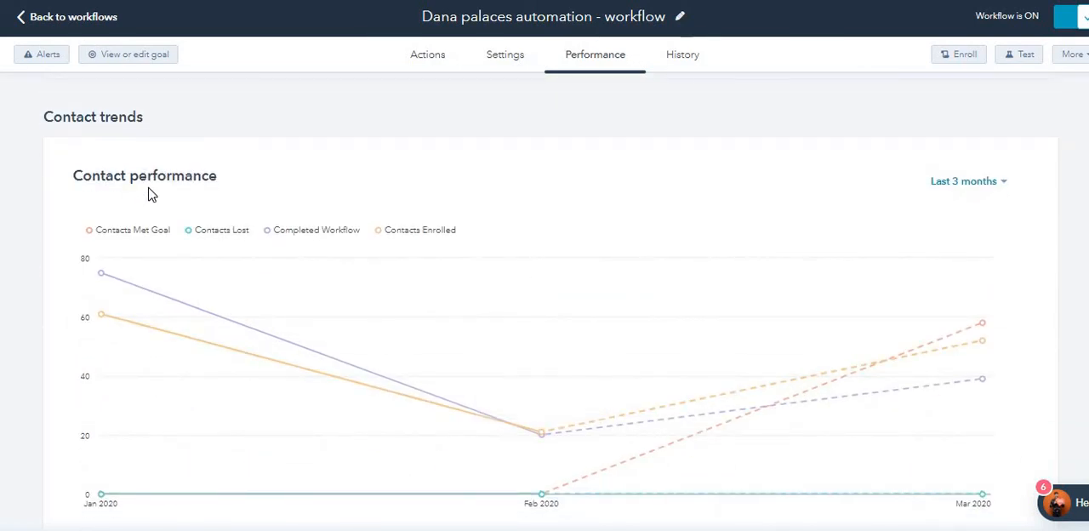
scroll(729, 187, "down", 1)
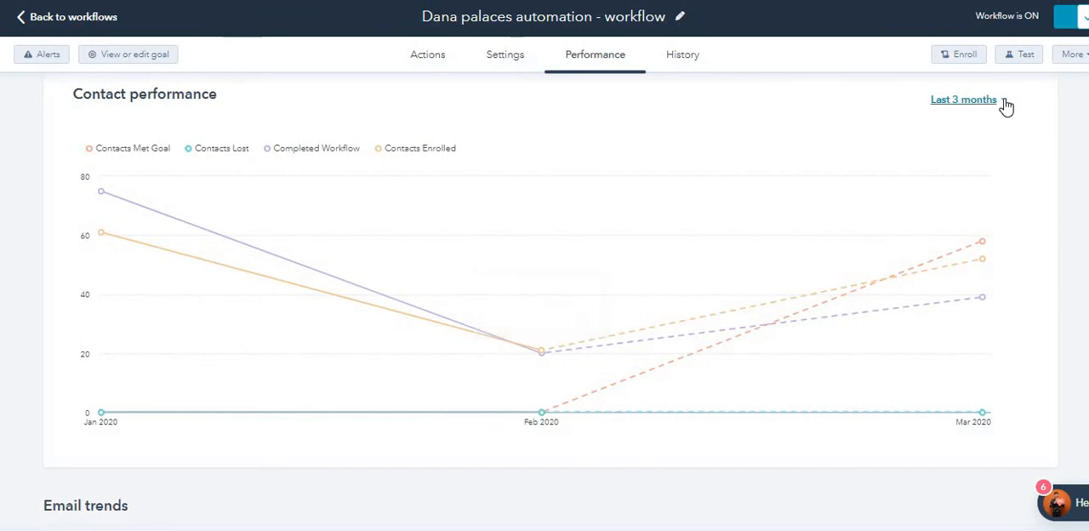
left_click(1003, 105)
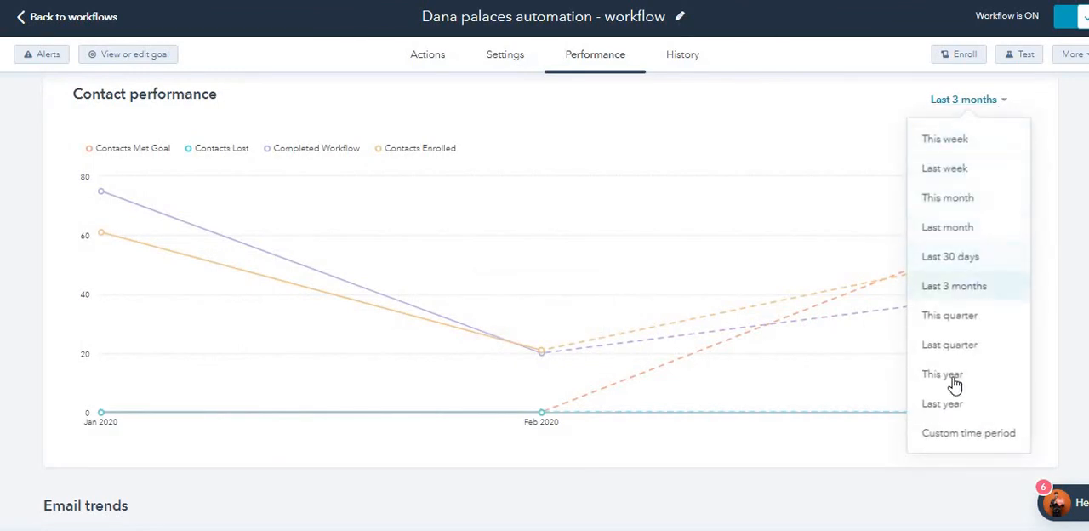
left_click(951, 141)
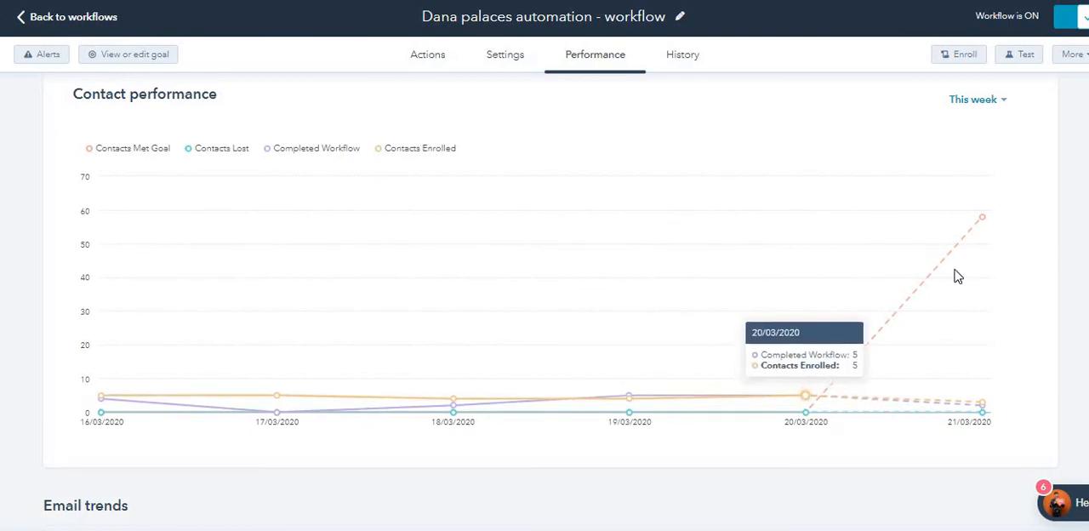
mouse_move(985, 211)
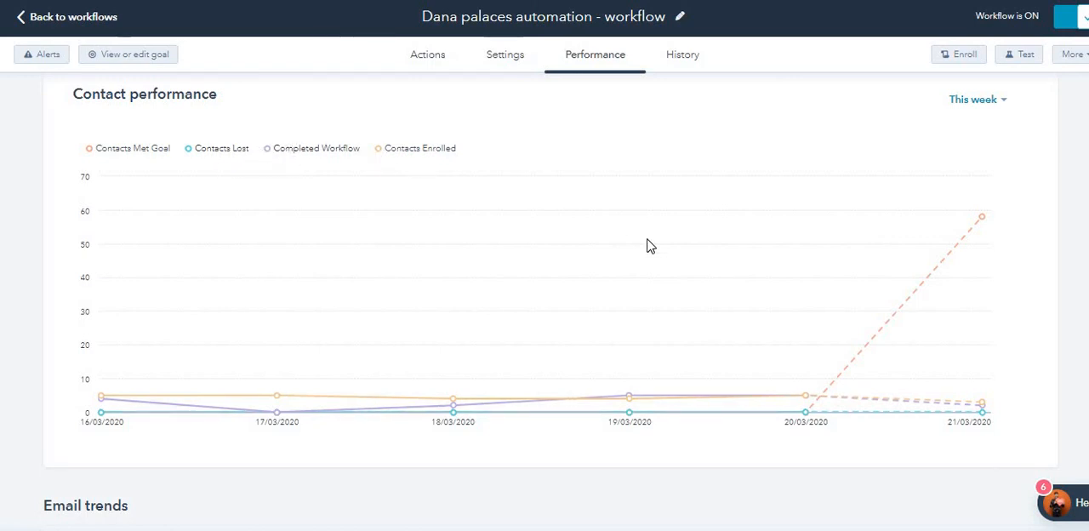
Step: View the Emails in workflow table and locate the matching send email actions in the workflow
scroll(648, 245, "down", 2)
scroll(574, 295, "down", 2)
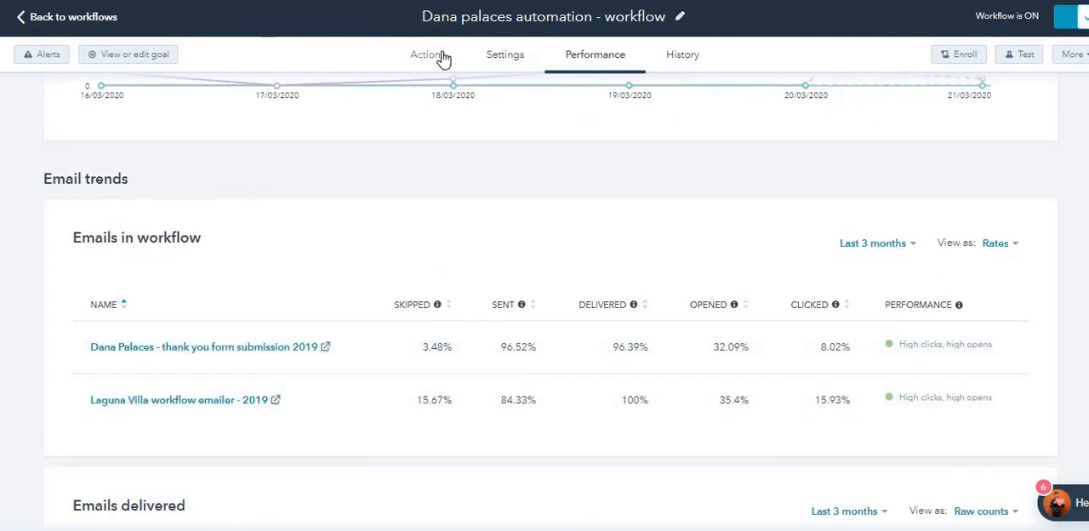
left_click(441, 55)
scroll(567, 368, "down", 5)
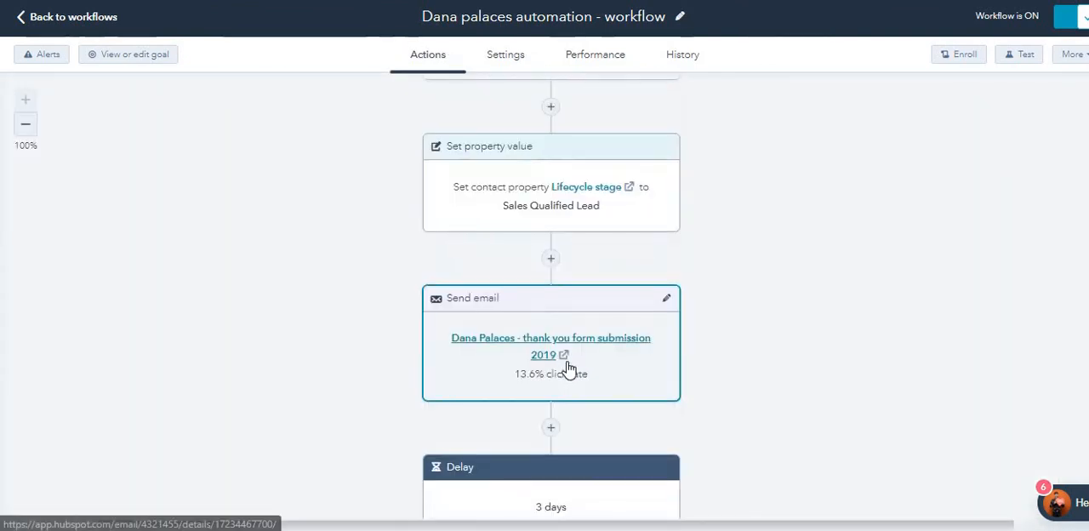
scroll(569, 366, "down", 5)
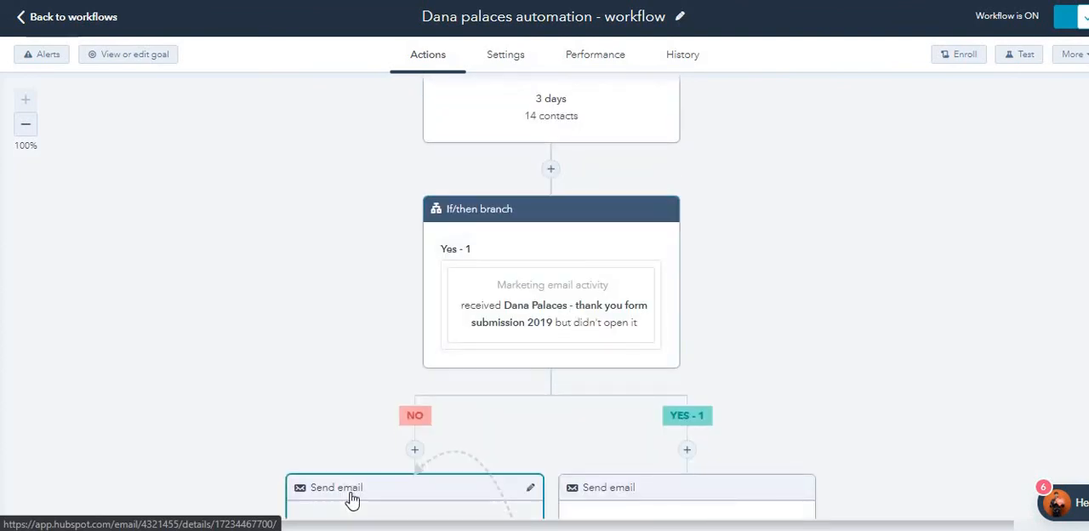
Step: Look through the performance charts for emails delivered, opened and clicked, ending at the Emails in workflow table
left_click(609, 56)
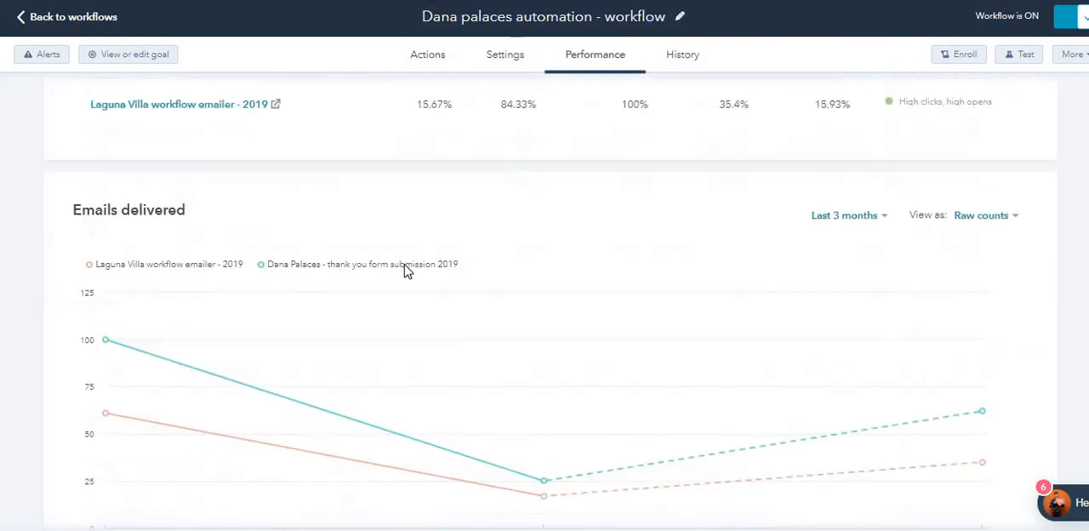
scroll(406, 271, "down", 7)
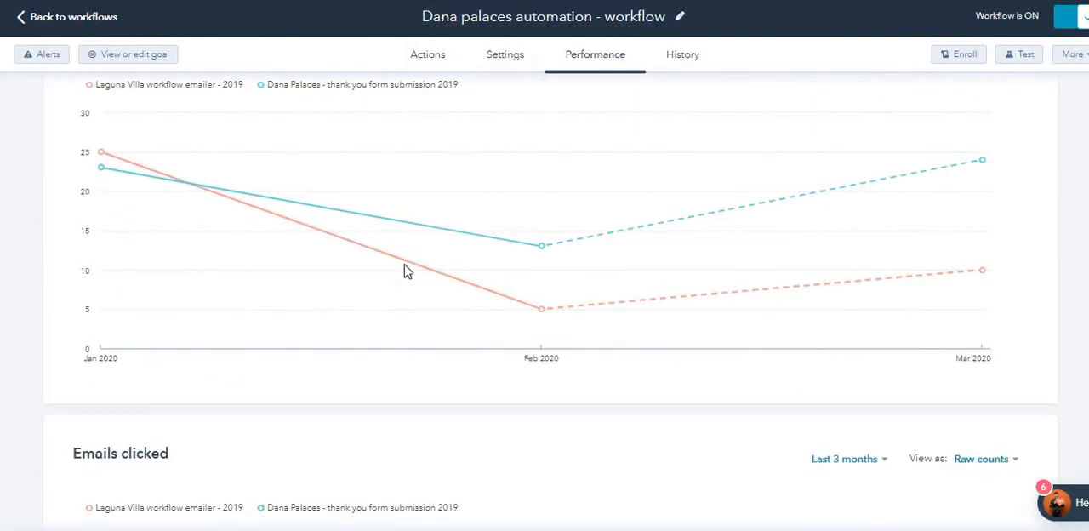
scroll(406, 270, "down", 3)
scroll(406, 270, "up", 10)
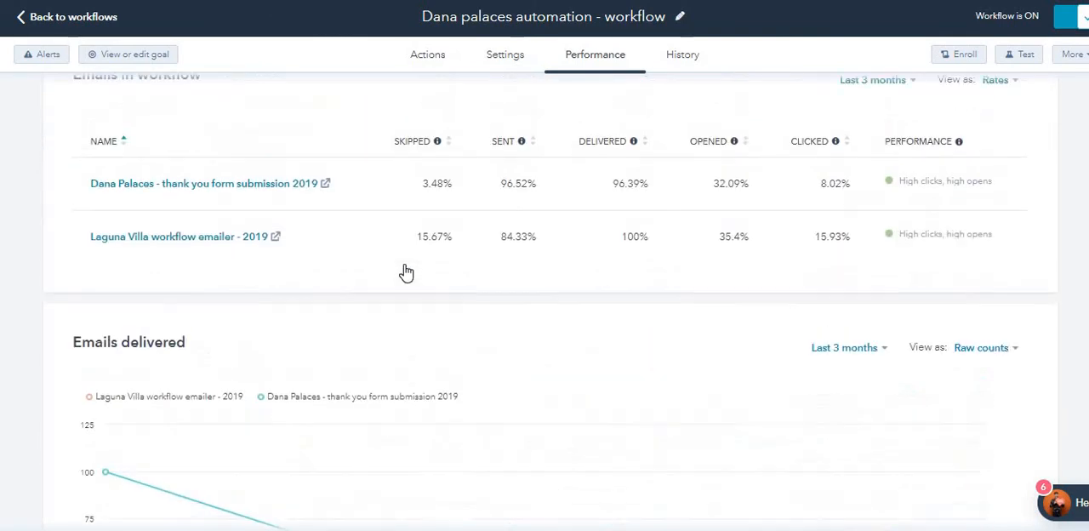
scroll(289, 235, "up", 2)
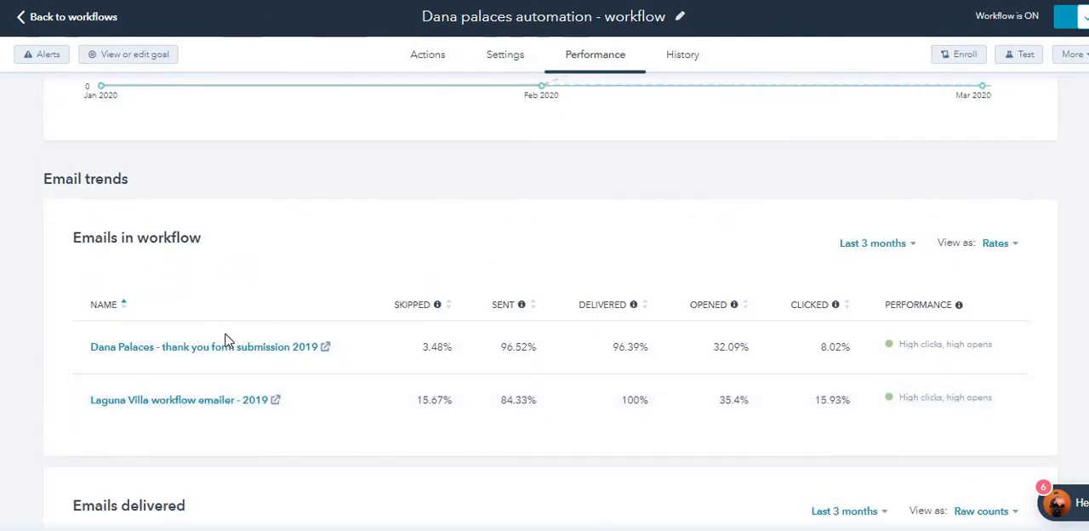
Step: Check the Emails in workflow table's date ranges, show it as Raw counts, and compare both emails' skipped, sent and delivered figures
left_click(907, 246)
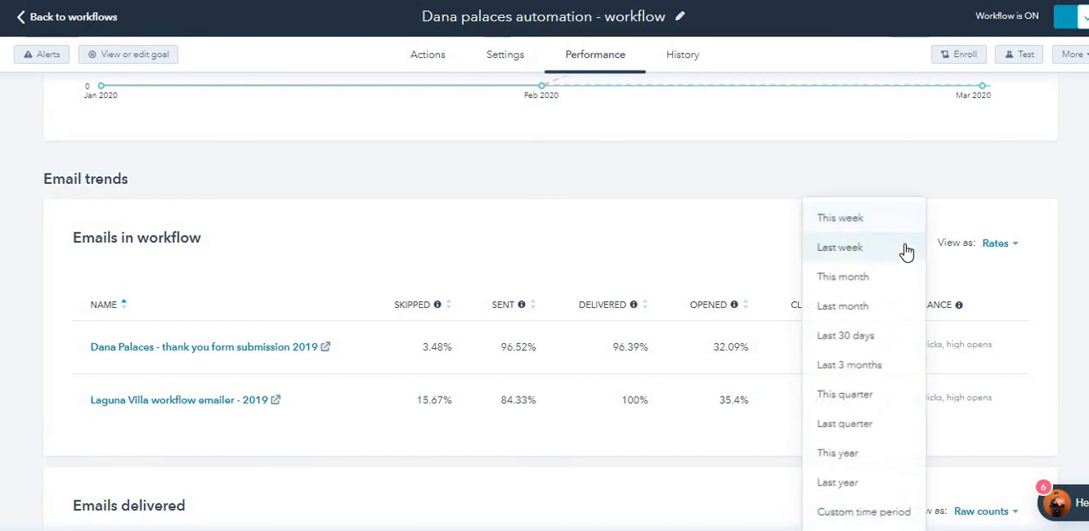
left_click(1004, 247)
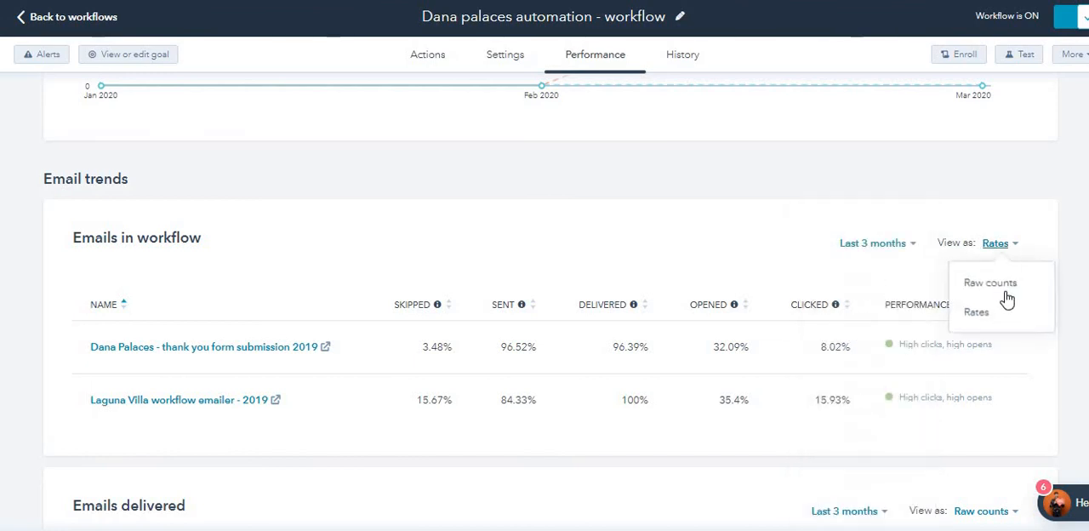
left_click(991, 283)
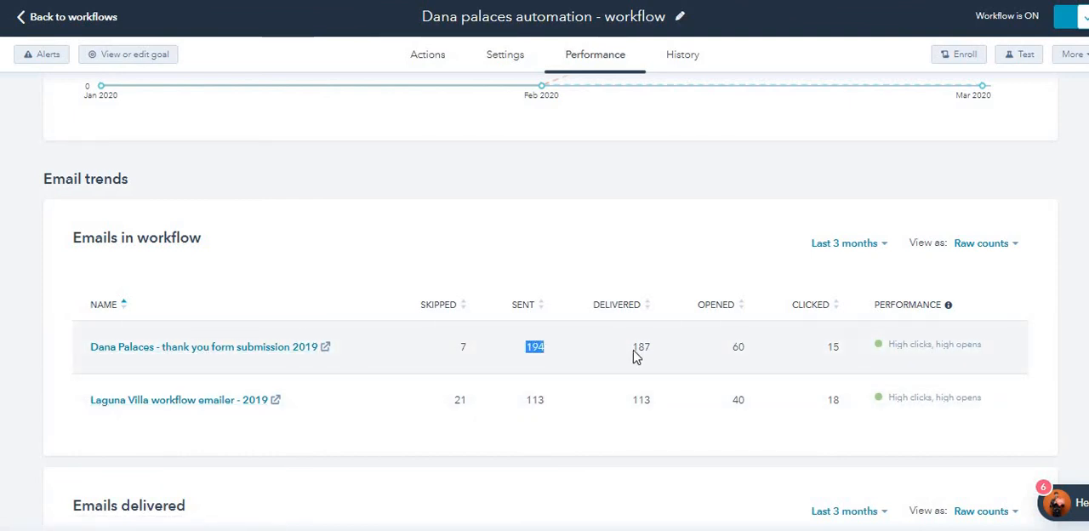
left_click(655, 357)
double_click(464, 346)
left_click(537, 407)
left_click(545, 393)
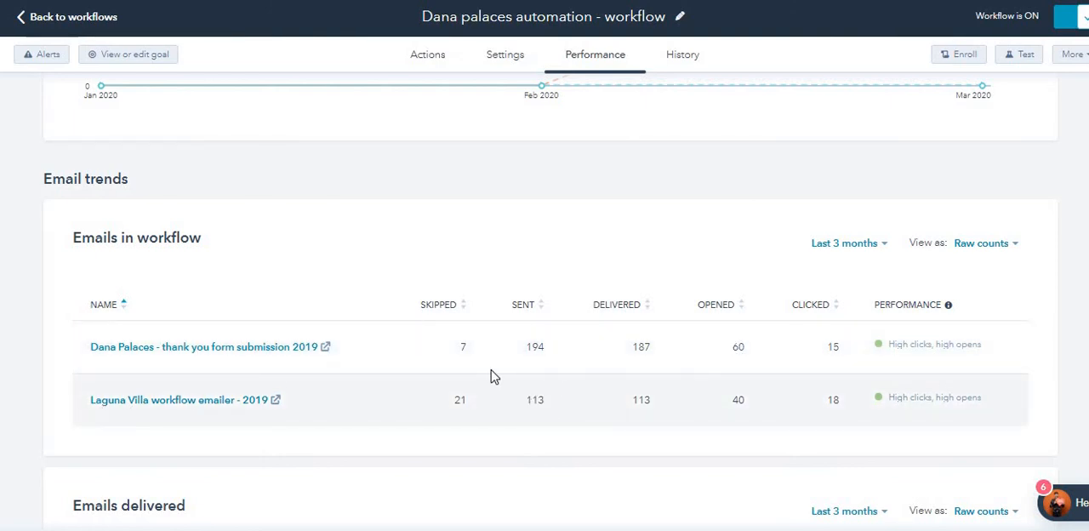
Step: Show the Emails in workflow table as Rates, and compare the open rates and performance ratings of both emails
left_click(979, 244)
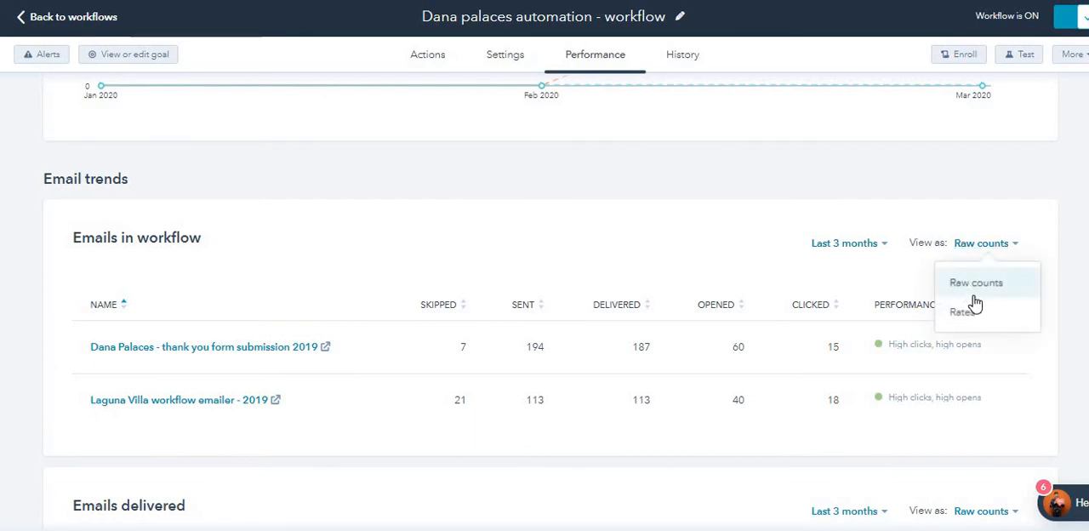
left_click(975, 313)
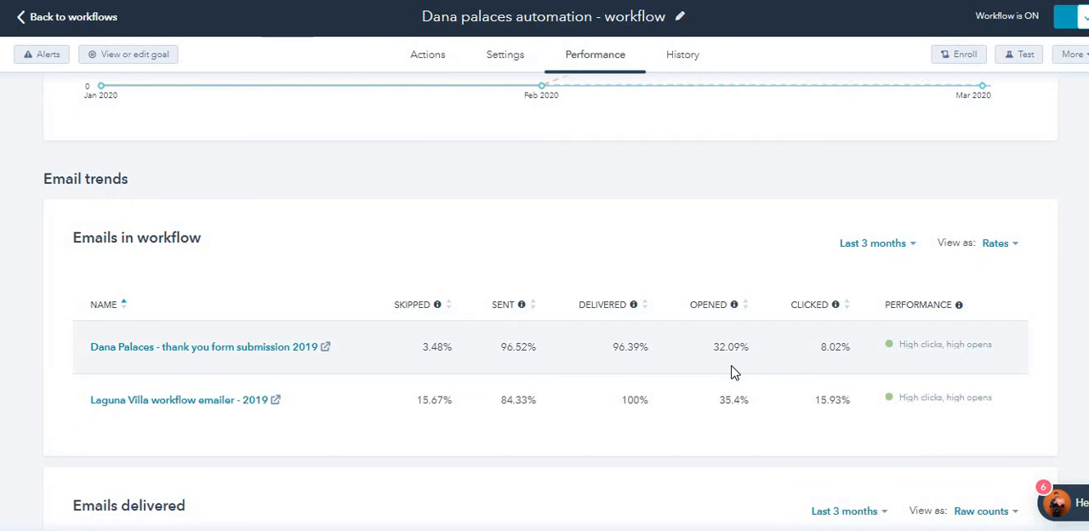
left_click_drag(723, 347, 740, 348)
left_click_drag(725, 399, 737, 399)
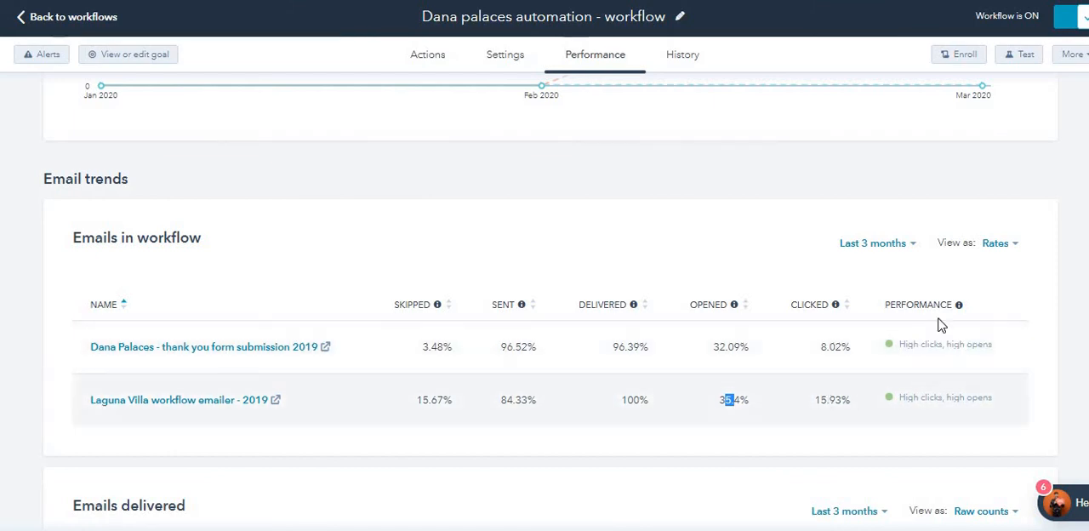
left_click(900, 359)
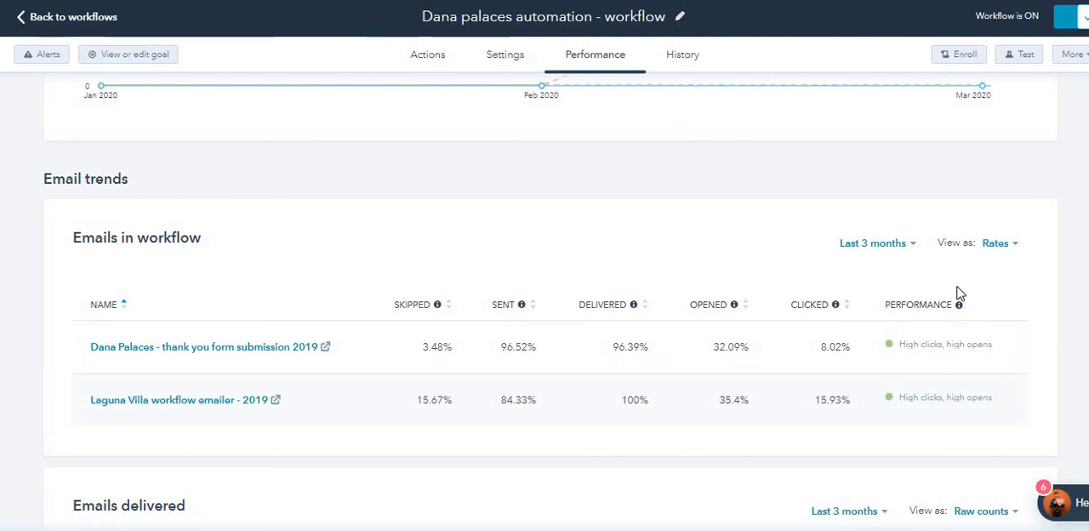
mouse_move(958, 307)
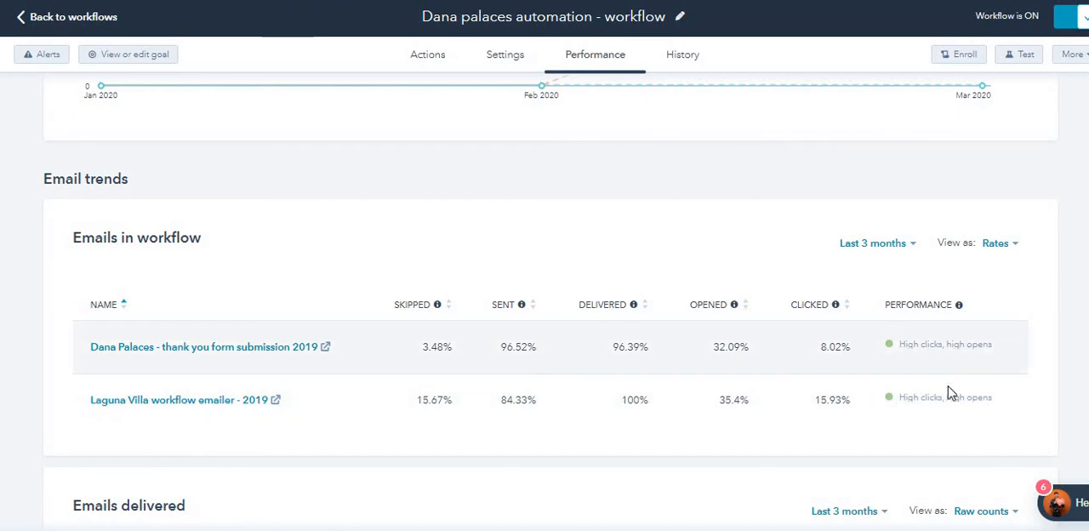
Step: Review the charts for emails delivered and opened, continuing down to the Contact churn chart's lost contacts
scroll(953, 402, "down", 2)
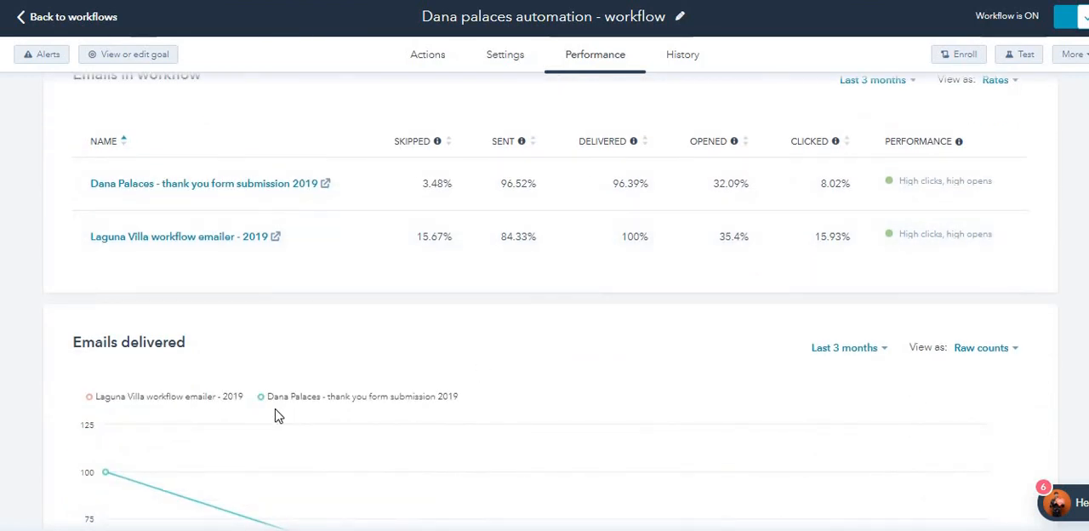
left_click_drag(103, 337, 155, 349)
left_click(157, 349)
scroll(157, 351, "down", 6)
scroll(158, 304, "down", 7)
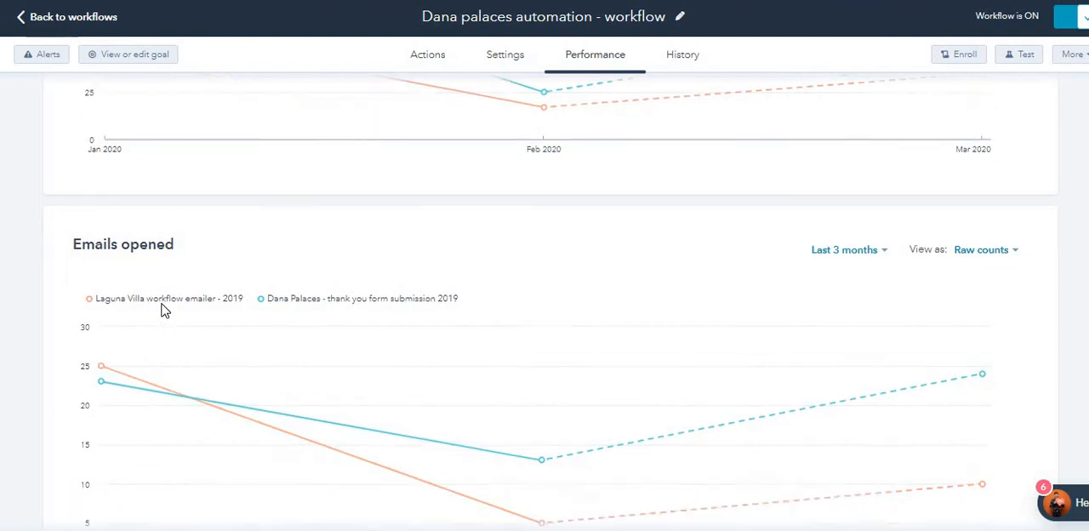
scroll(162, 343, "down", 9)
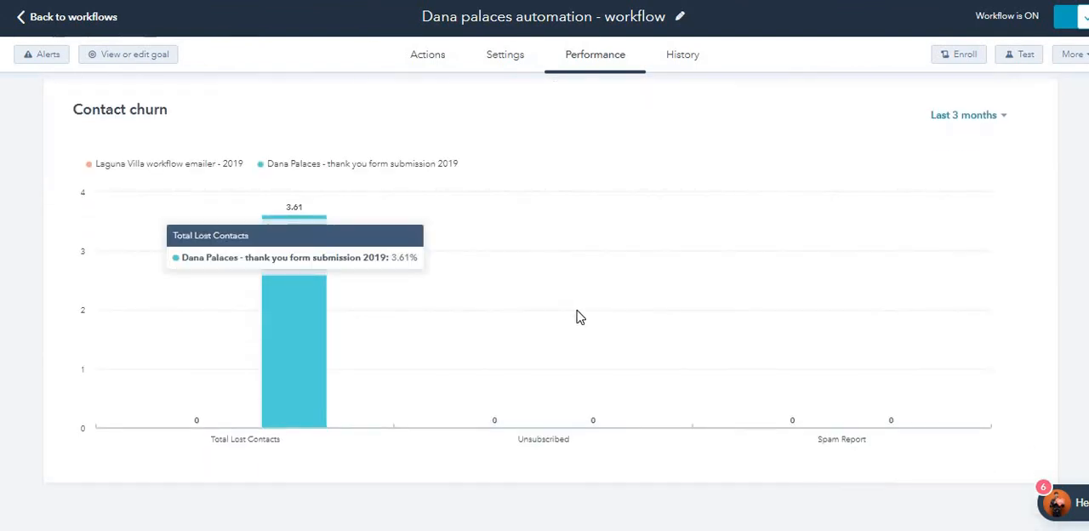
Step: Open the workflow's history and look through the action logs' contacts, actions, events and times
scroll(610, 354, "up", 10)
scroll(609, 354, "up", 5)
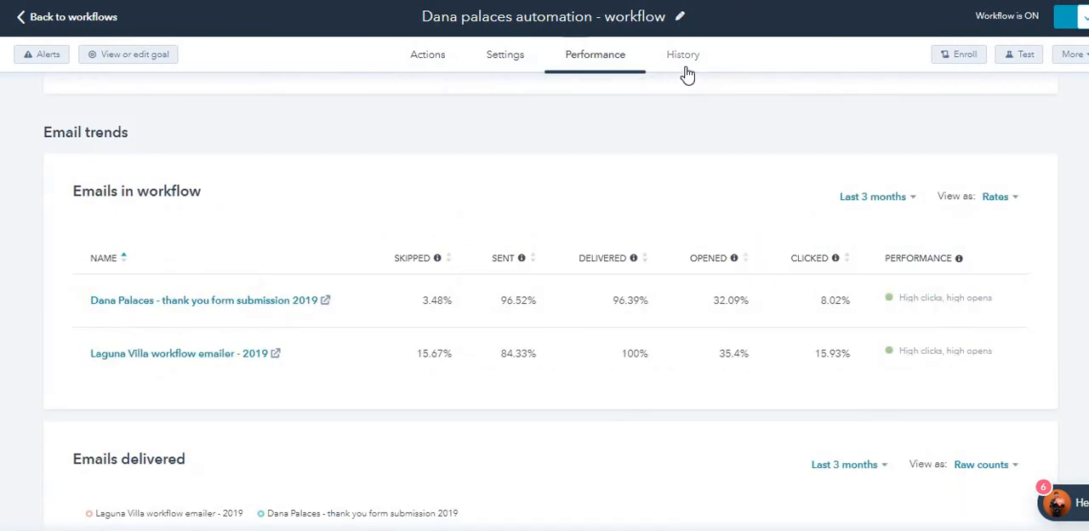
left_click(688, 72)
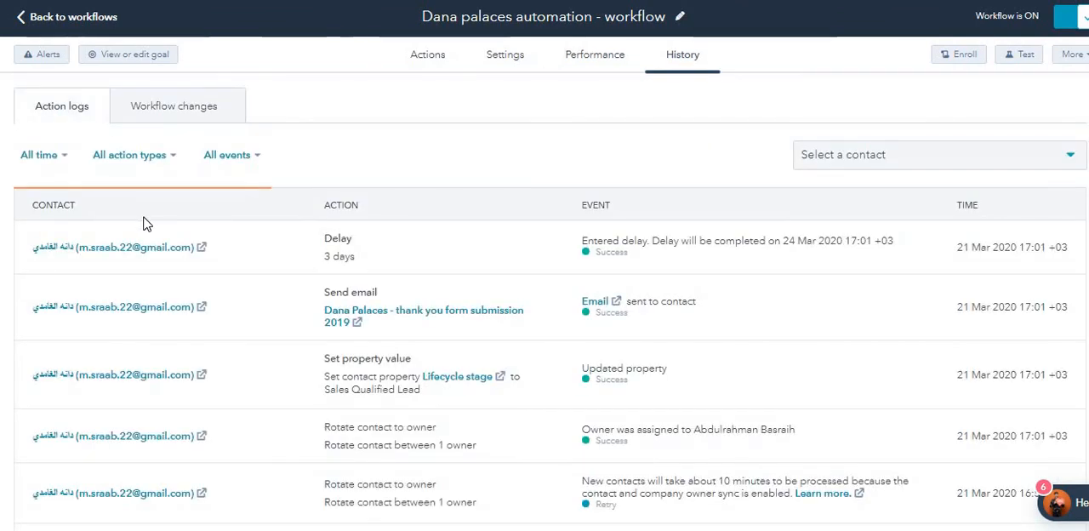
mouse_move(139, 268)
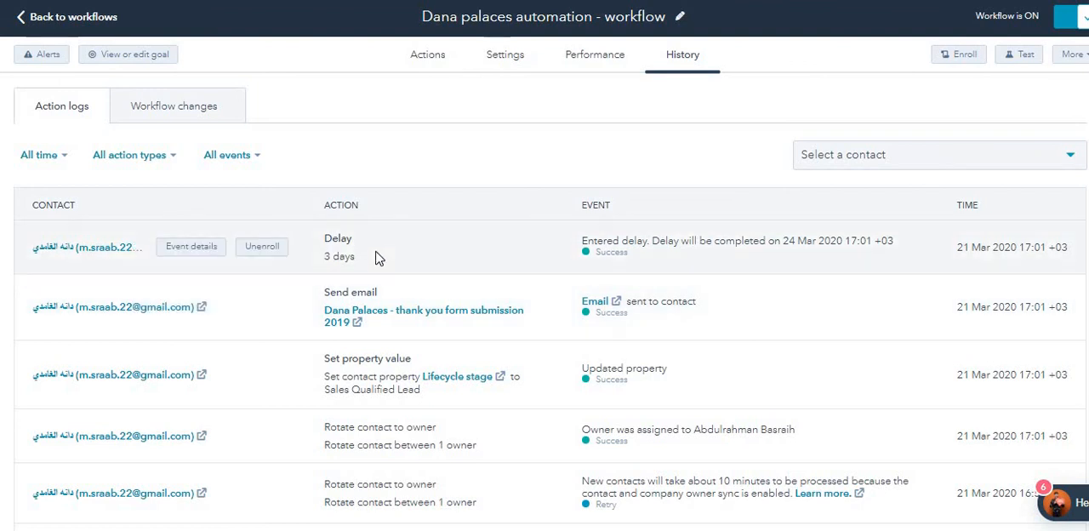
scroll(150, 359, "down", 12)
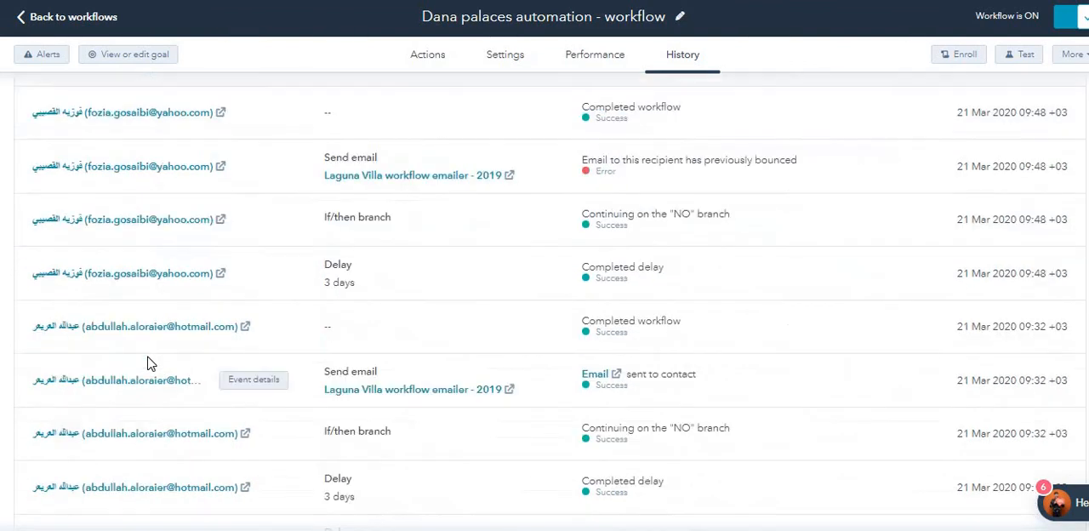
scroll(147, 365, "up", 2)
scroll(148, 364, "up", 10)
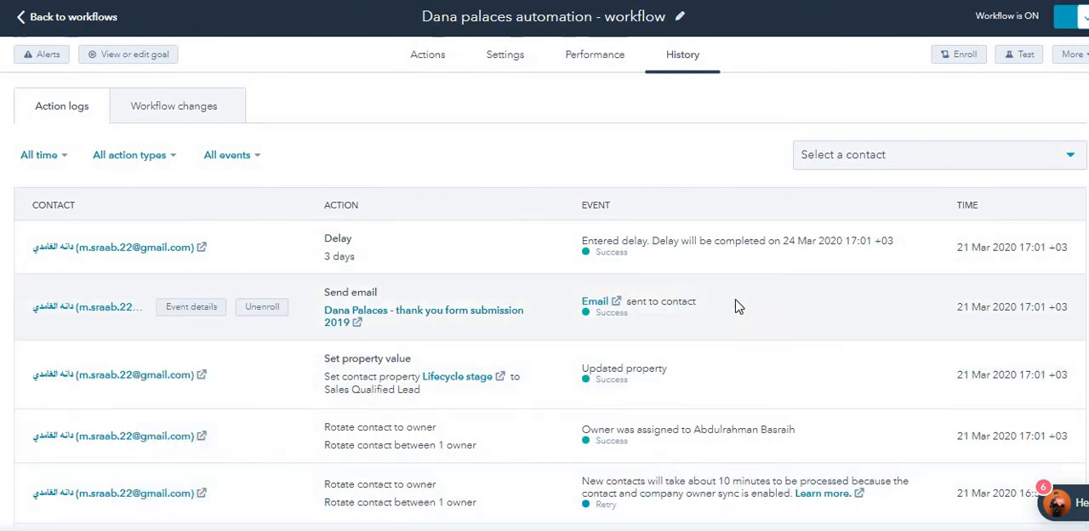
scroll(739, 366, "down", 10)
scroll(739, 370, "down", 15)
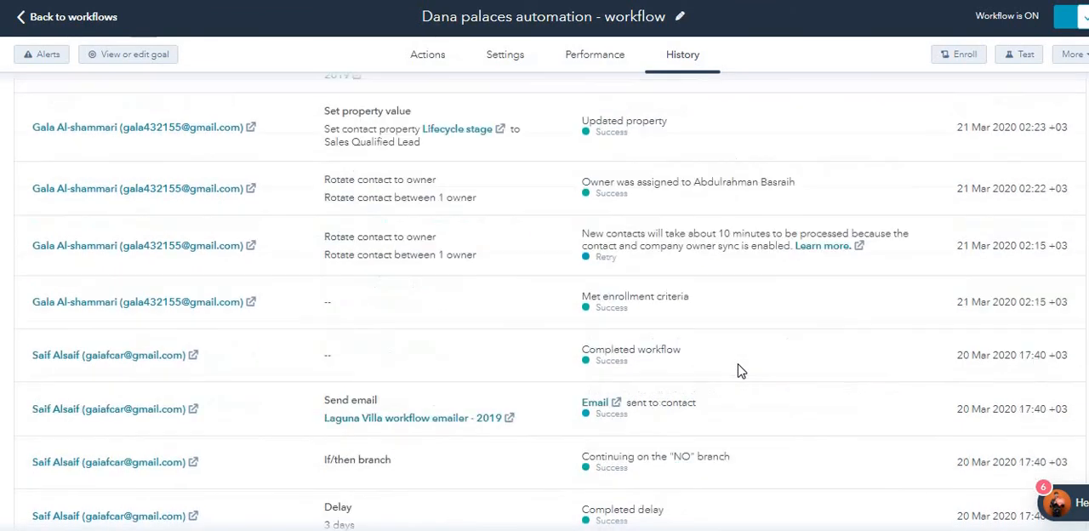
scroll(740, 370, "up", 5)
scroll(739, 371, "up", 10)
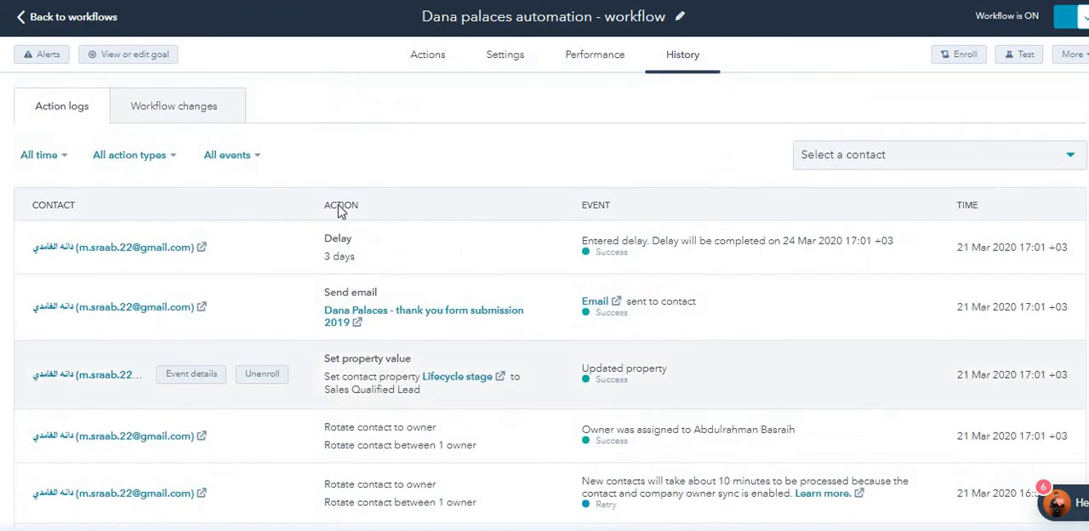
Step: Return to the workflows list, start creating a new workflow, and review the record types offered for starting from scratch
left_click(44, 17)
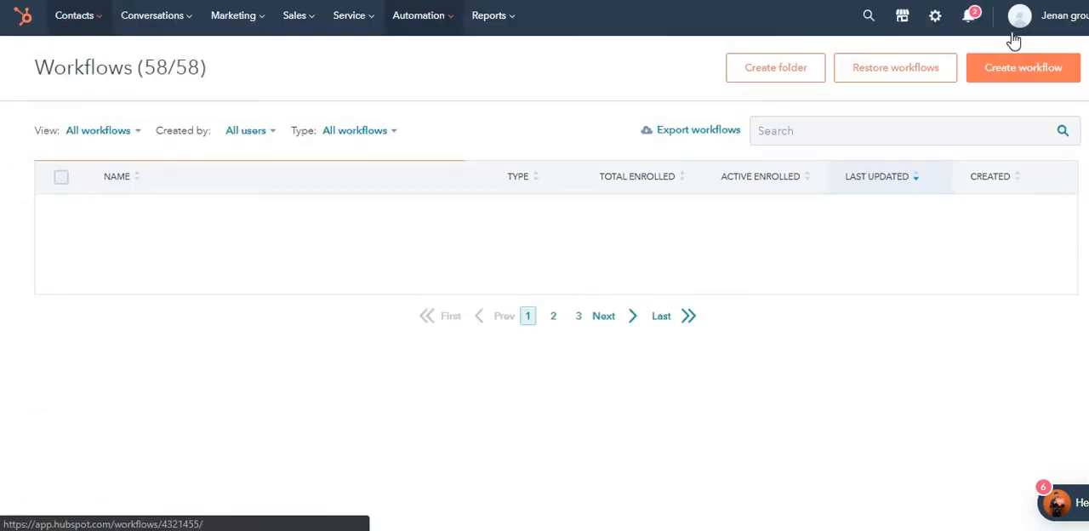
left_click(1000, 88)
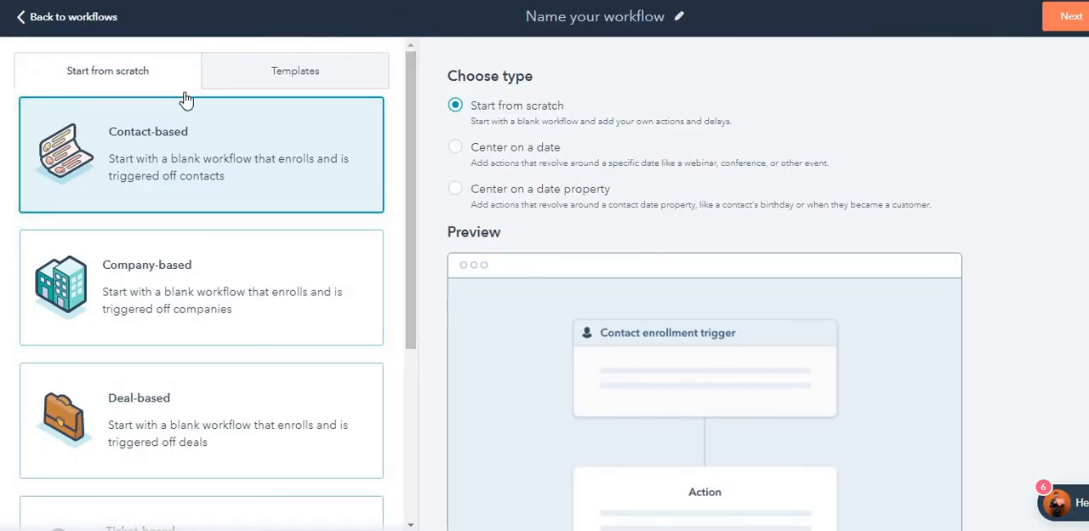
scroll(214, 366, "down", 3)
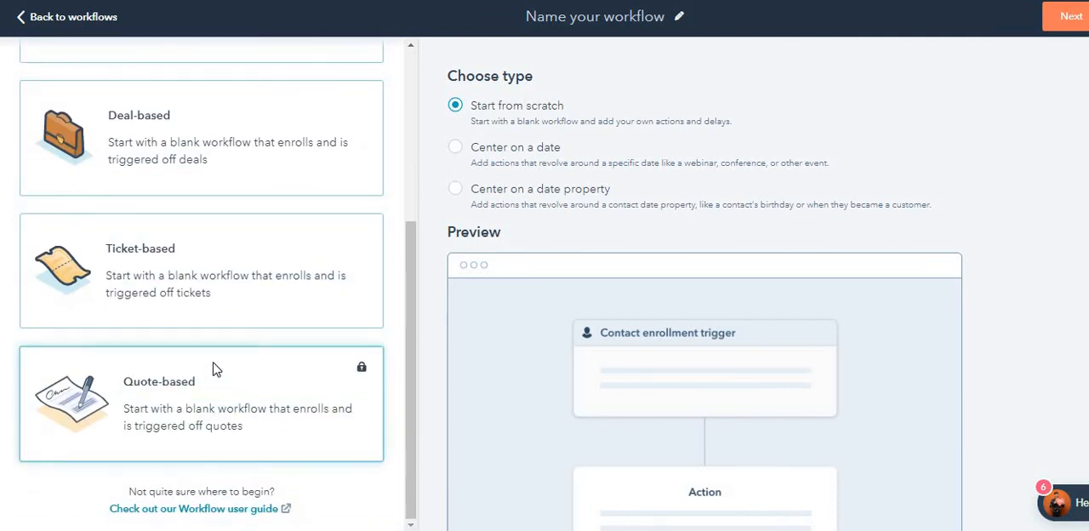
scroll(214, 369, "up", 3)
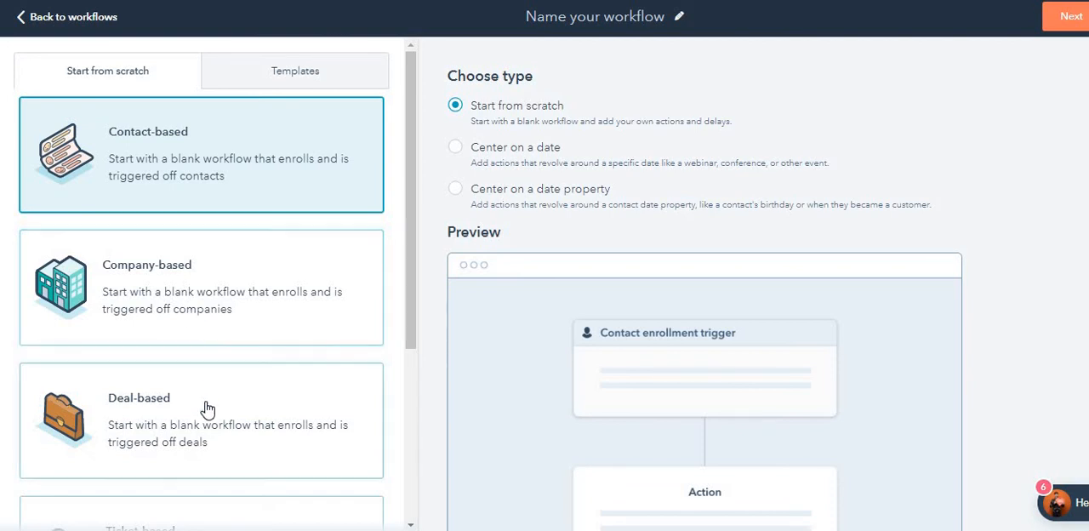
scroll(211, 404, "down", 3)
scroll(229, 340, "down", 2)
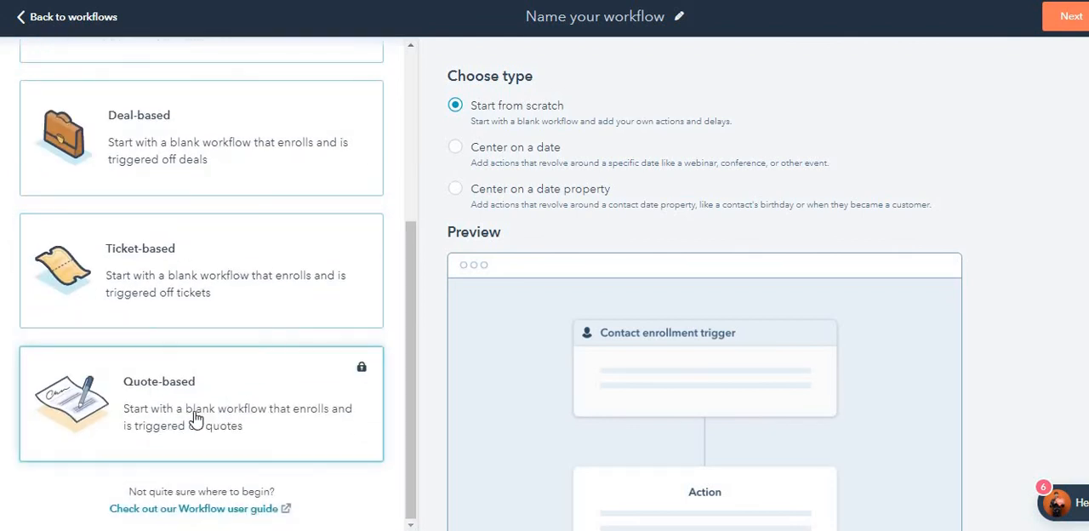
scroll(196, 417, "up", 5)
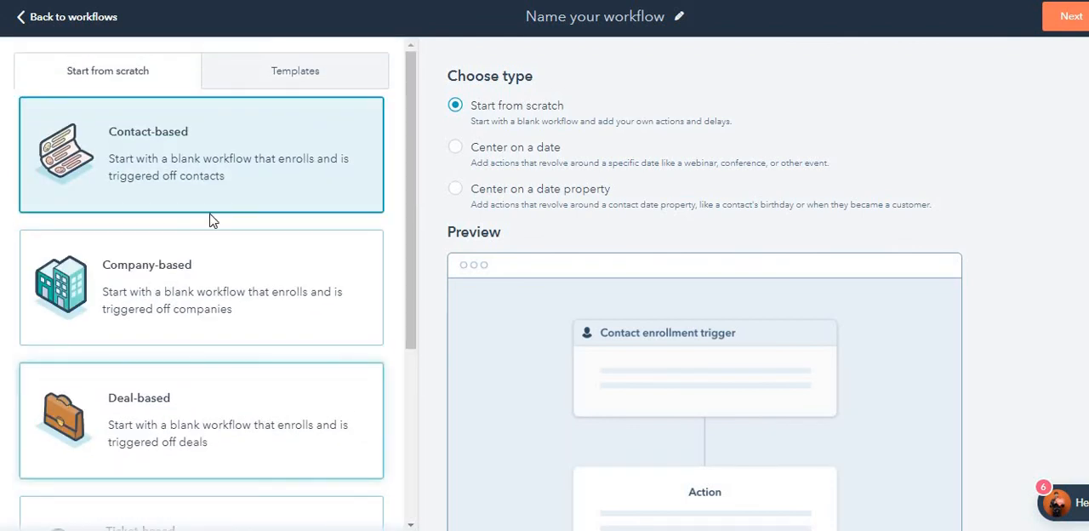
Step: Show the contact workflow templates, check the available template types, and examine the Set a lifecycle stage to MQL preview
left_click(312, 73)
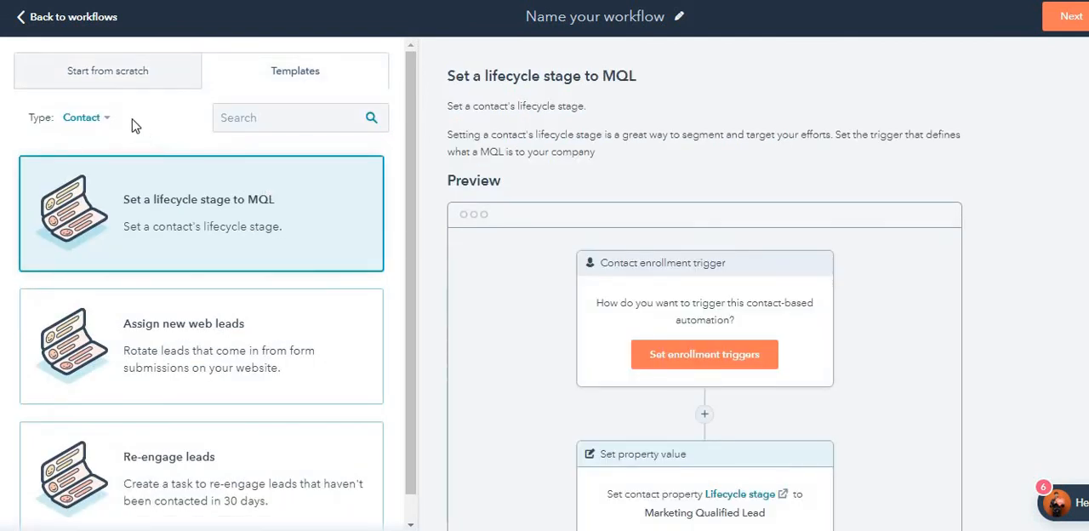
left_click(102, 121)
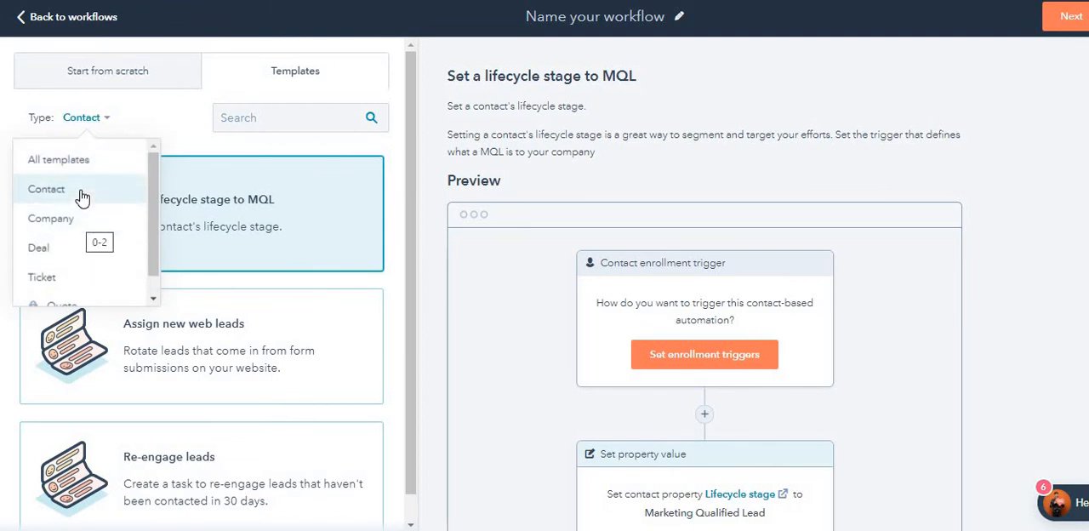
left_click(81, 119)
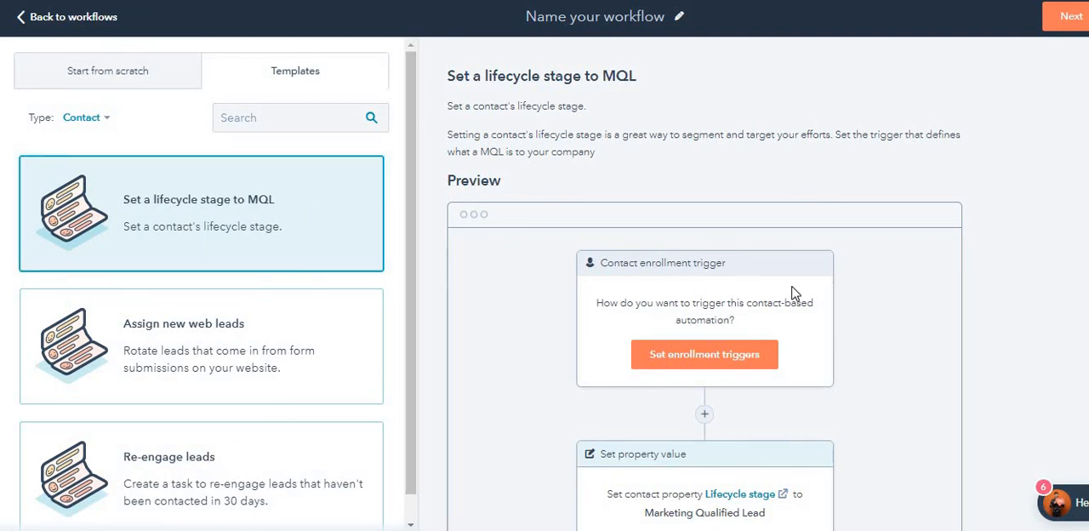
scroll(715, 313, "down", 2)
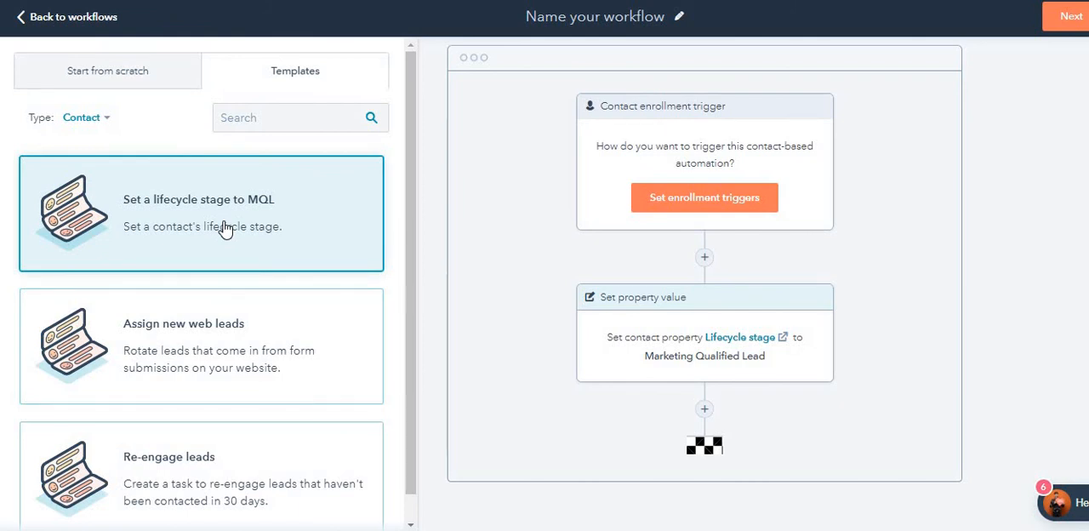
Step: Preview the Assign new web leads and Re-engage leads templates, examining their triggers and actions, and reselect Set a lifecycle stage to MQL
left_click(235, 377)
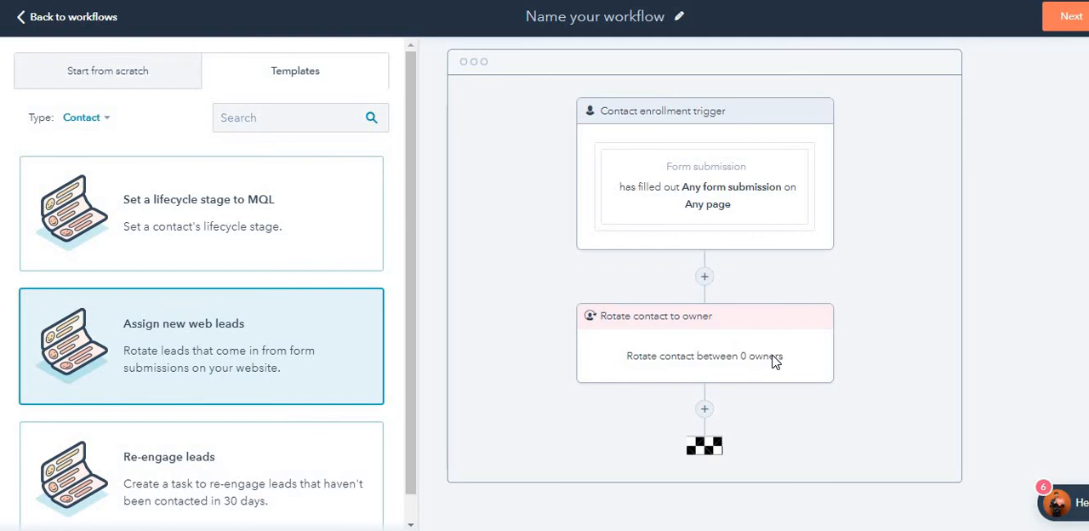
scroll(228, 430, "down", 1)
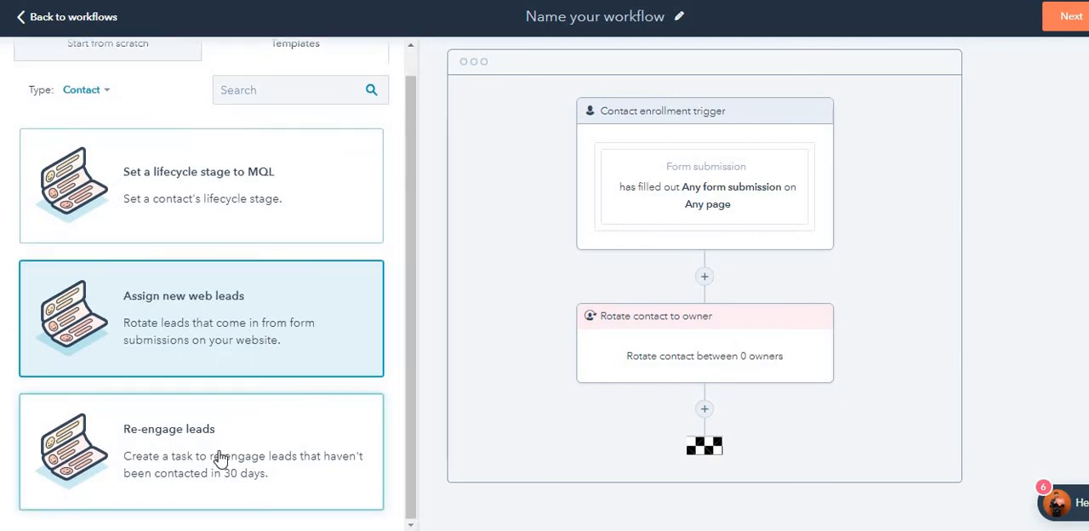
left_click(218, 457)
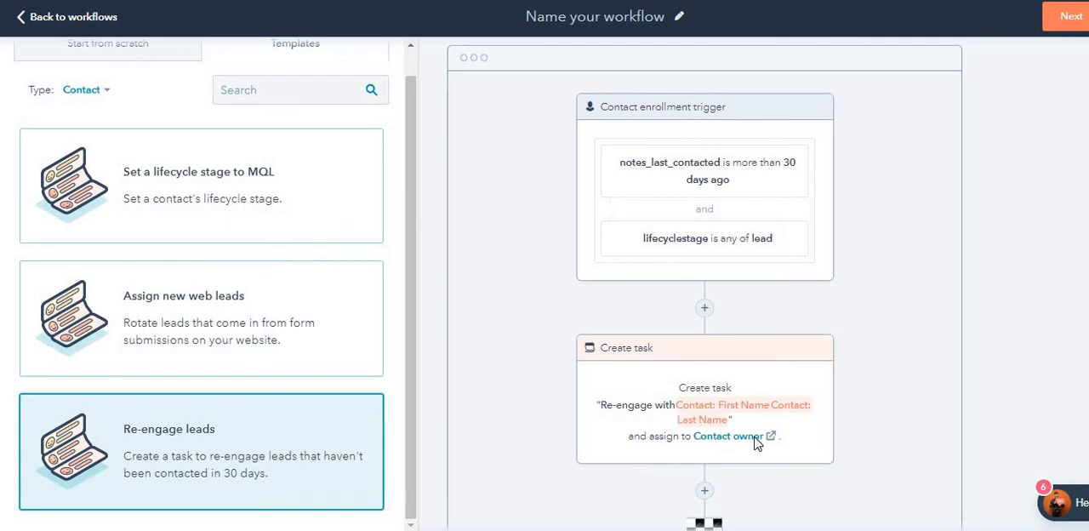
scroll(756, 442, "down", 1)
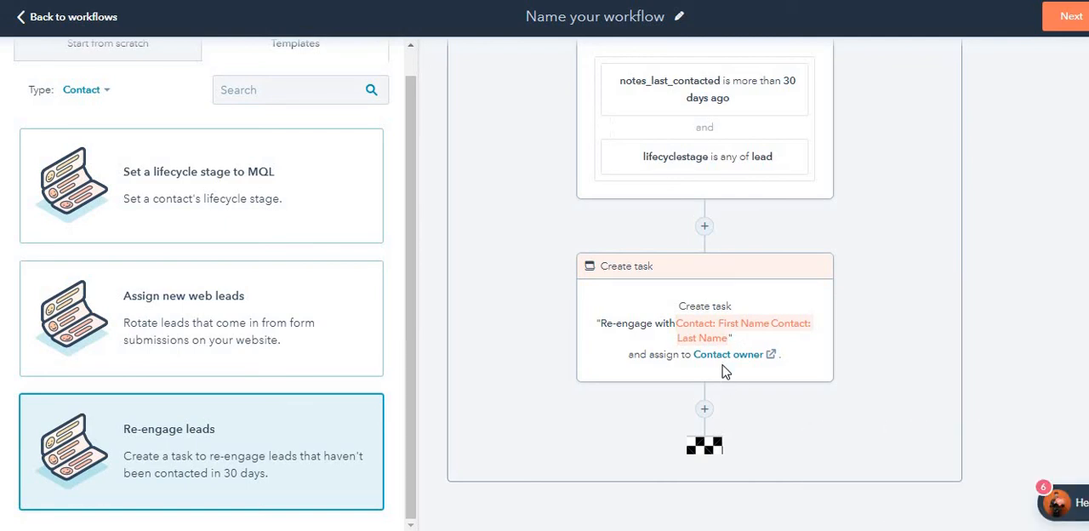
scroll(737, 349, "up", 3)
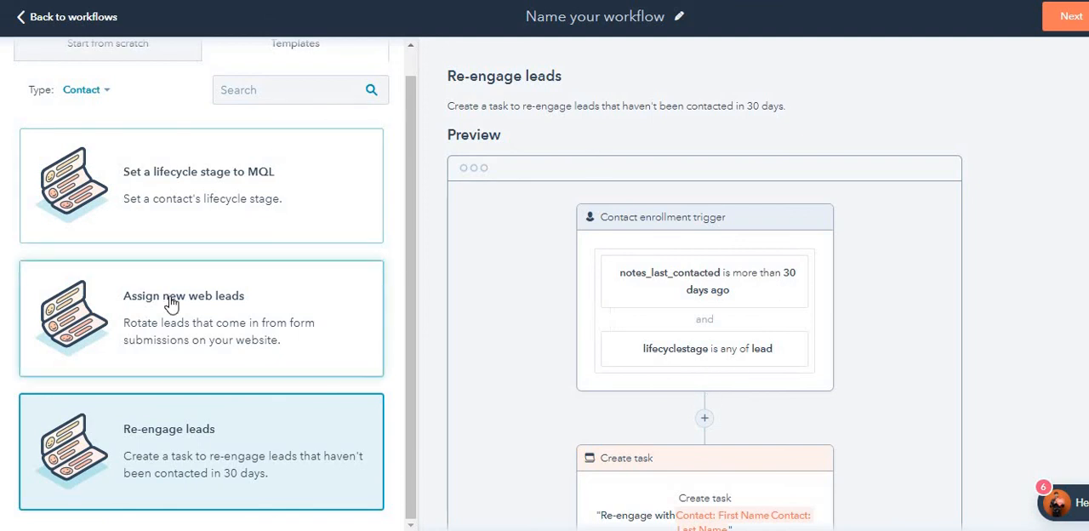
scroll(188, 418, "up", 1)
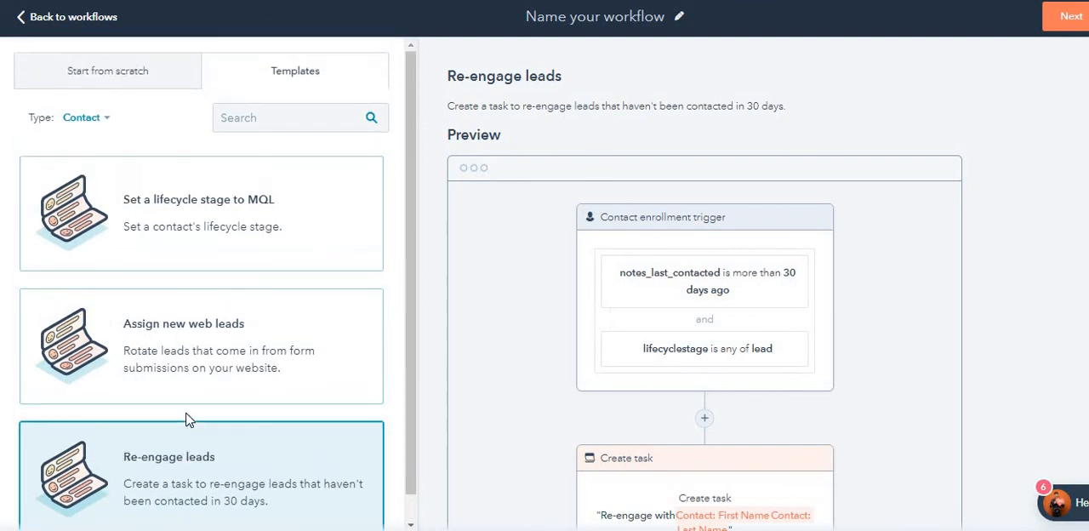
left_click(189, 245)
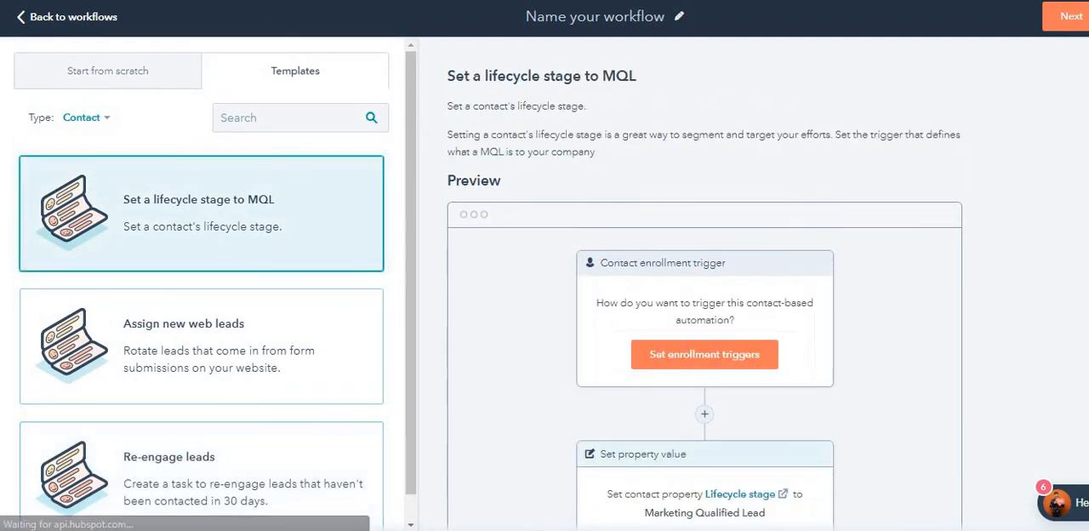
Step: Create a contact-based workflow from scratch and name it "test"
left_click(132, 85)
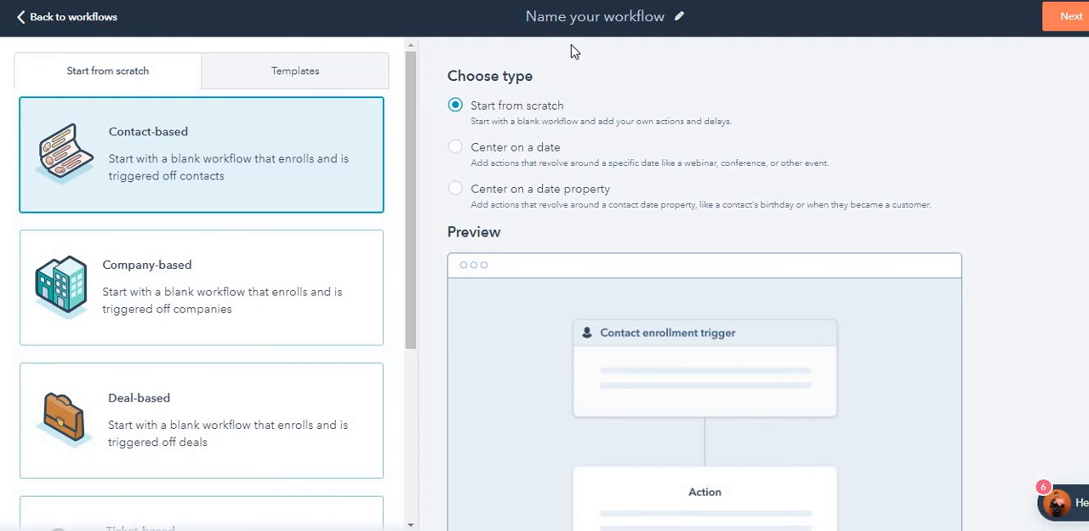
left_click(586, 13)
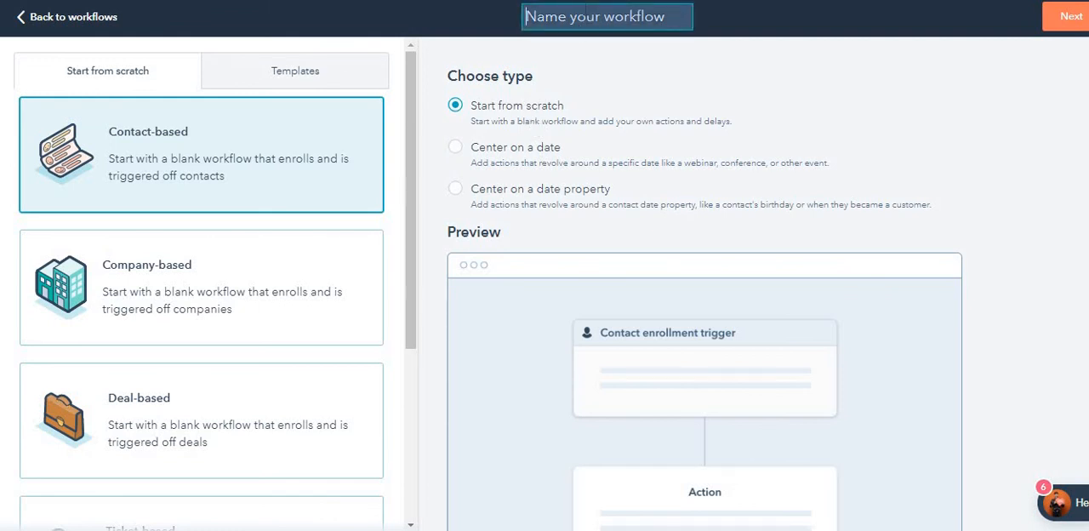
type("Test")
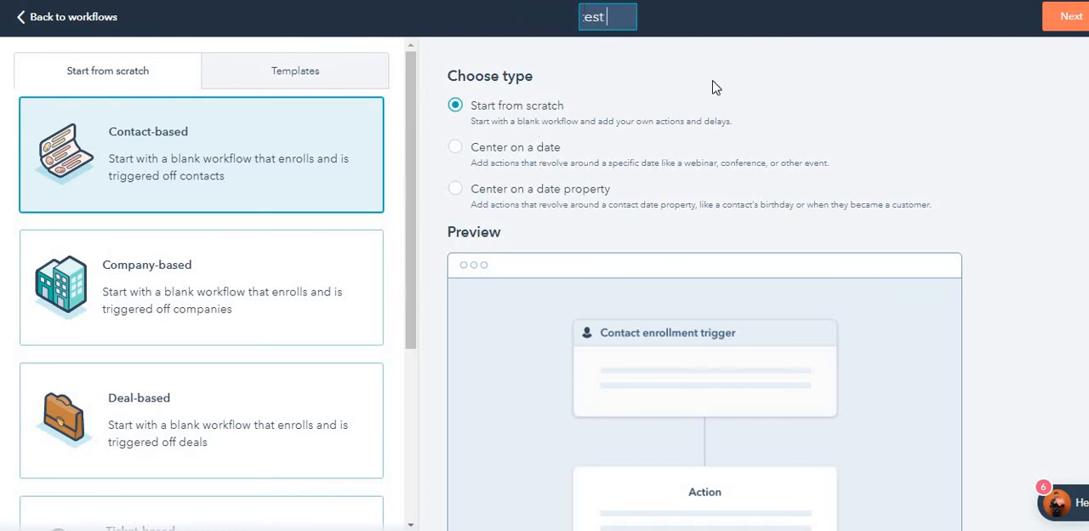
key("Left")
key("Left")
key("Left")
key("Left")
left_click(1072, 25)
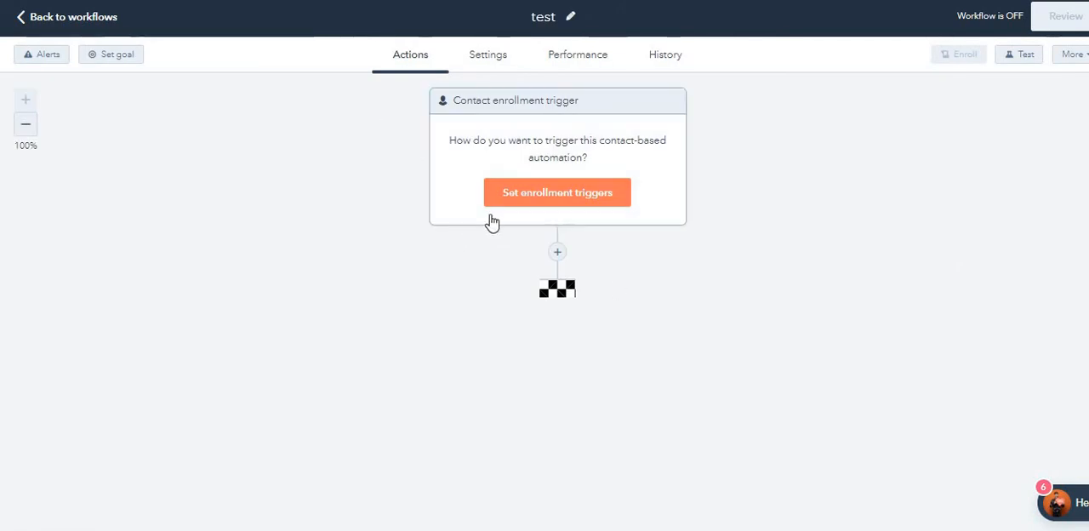
Step: Open the enrollment trigger setup and review the available filter types
left_click(576, 201)
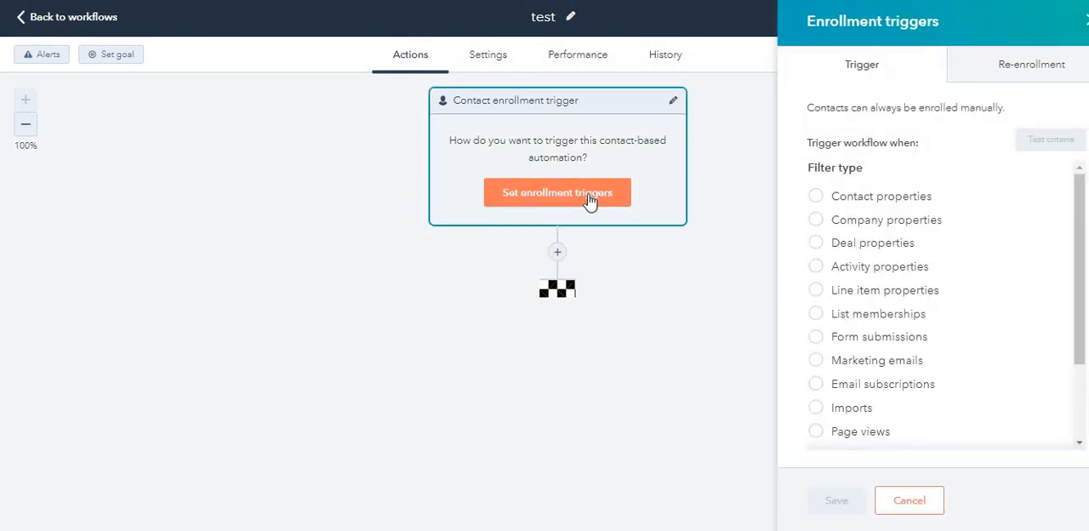
scroll(870, 312, "down", 2)
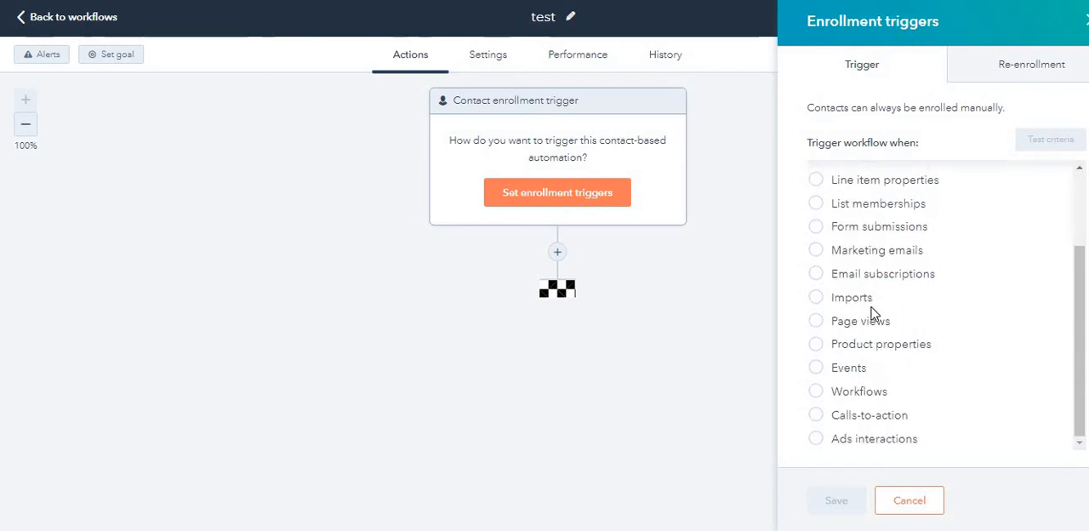
scroll(871, 311, "up", 2)
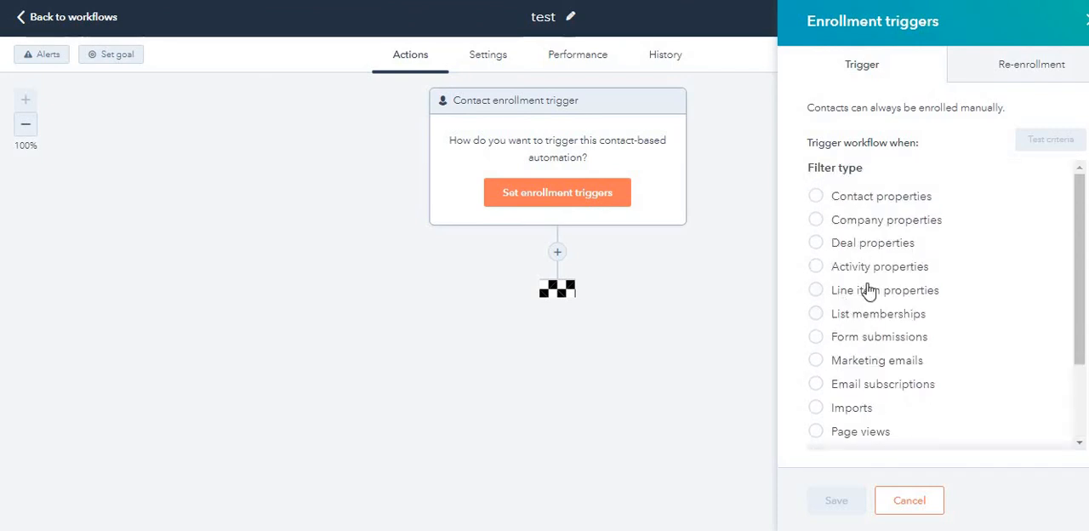
Step: Add a contact property enrollment trigger where City is equal to any of "new york" and save it
left_click(856, 207)
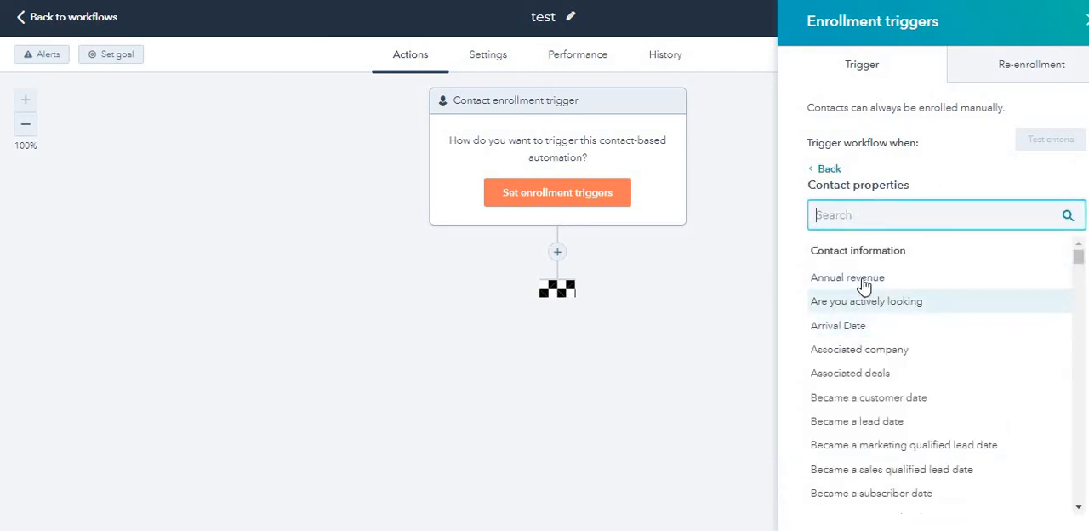
scroll(861, 298, "down", 2)
scroll(861, 300, "down", 1)
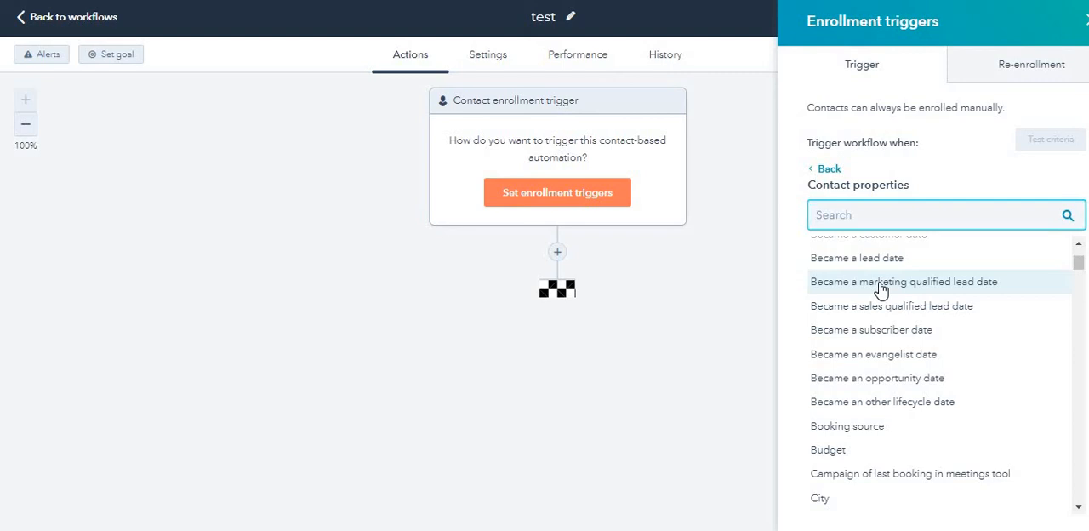
scroll(880, 289, "down", 3)
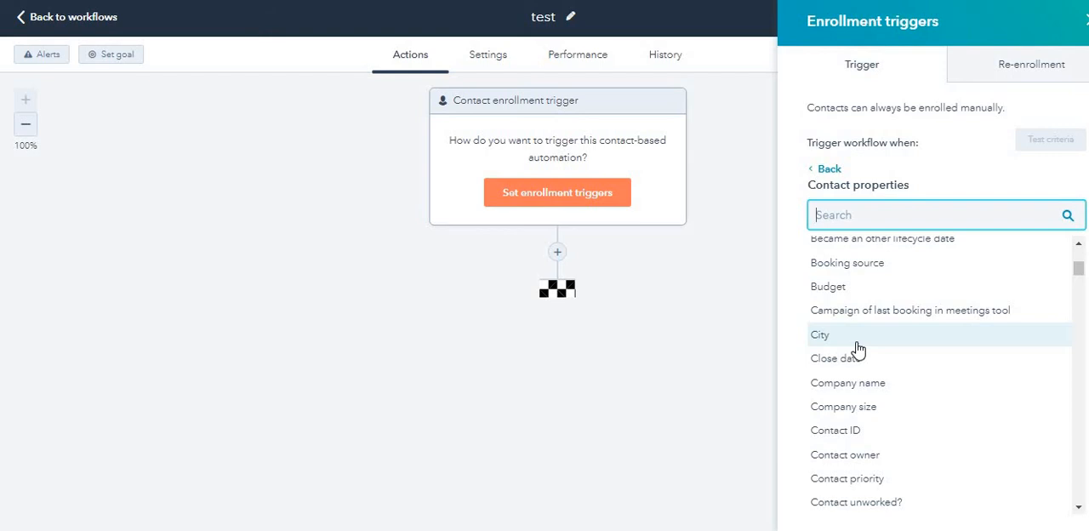
left_click(856, 343)
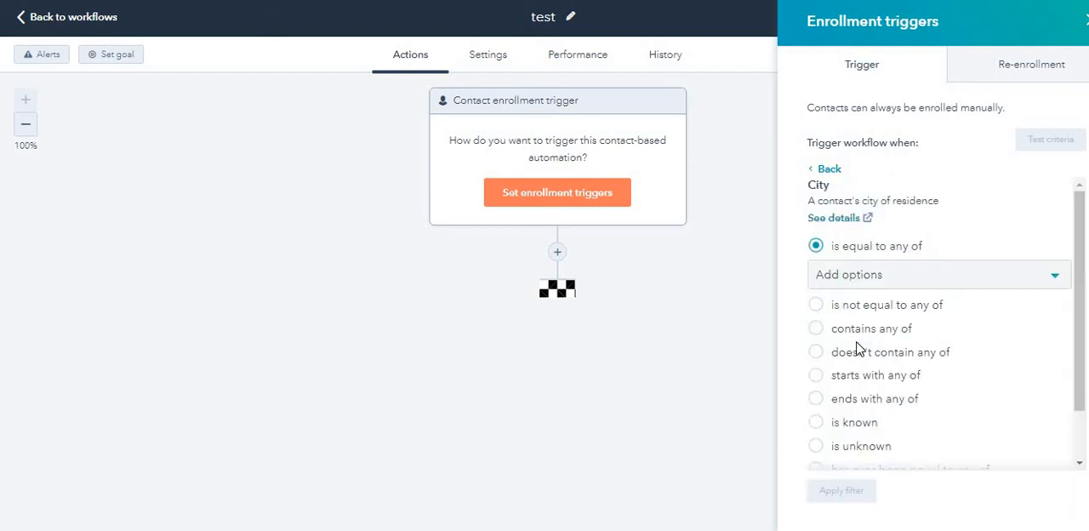
left_click(921, 270)
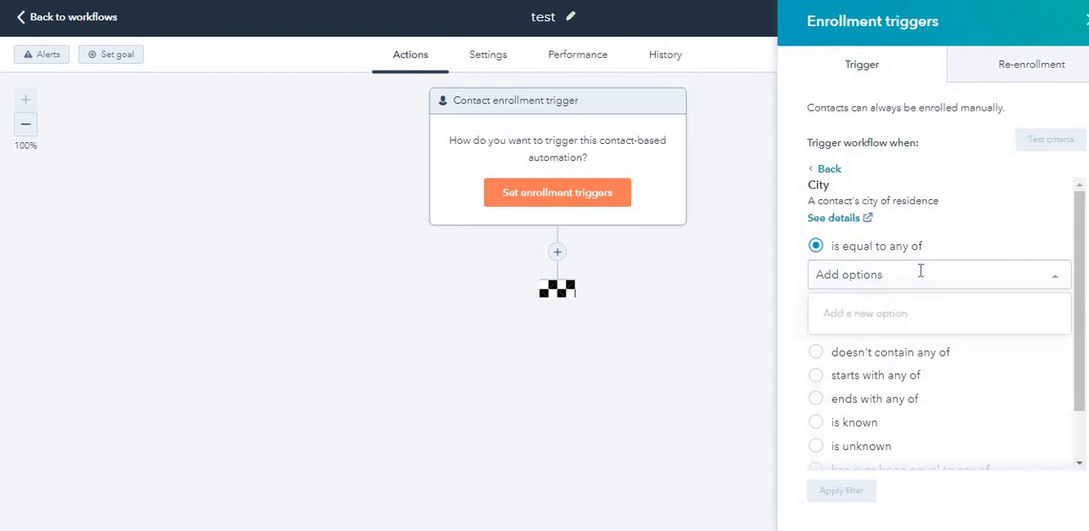
type("new")
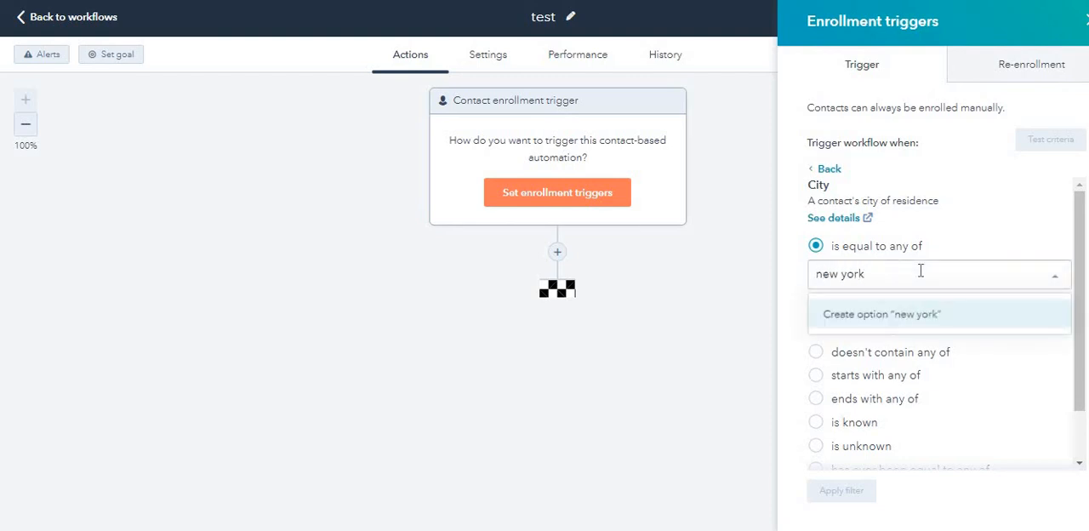
type(" york")
key("Return")
scroll(921, 389, "down", 2)
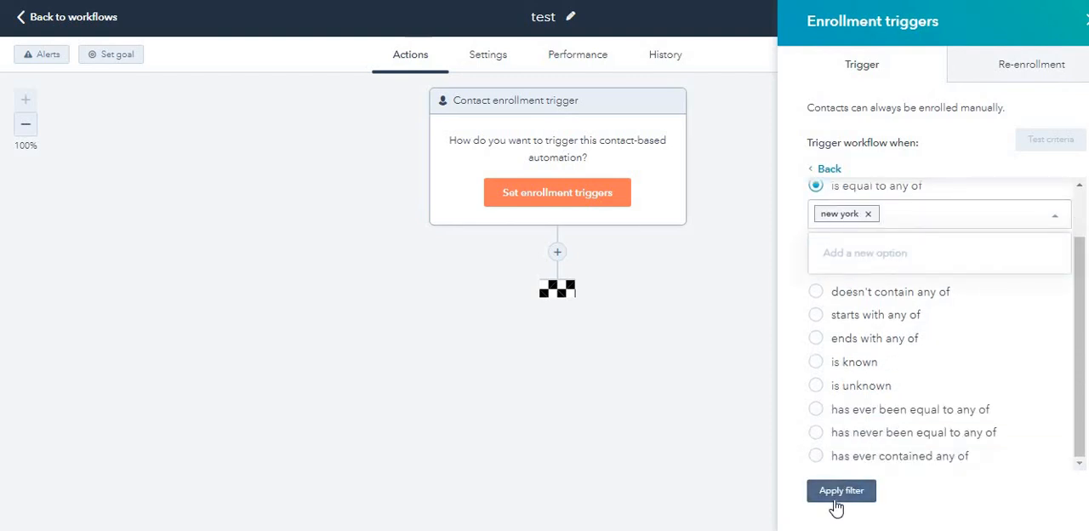
left_click(836, 497)
left_click(837, 501)
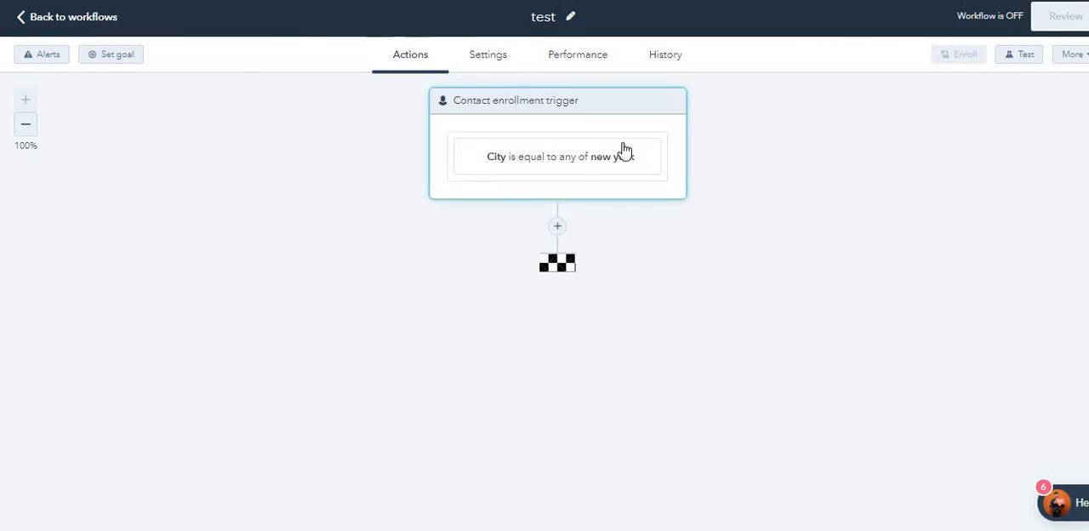
Step: Delete the City filter from the enrollment trigger and save the change
left_click(672, 103)
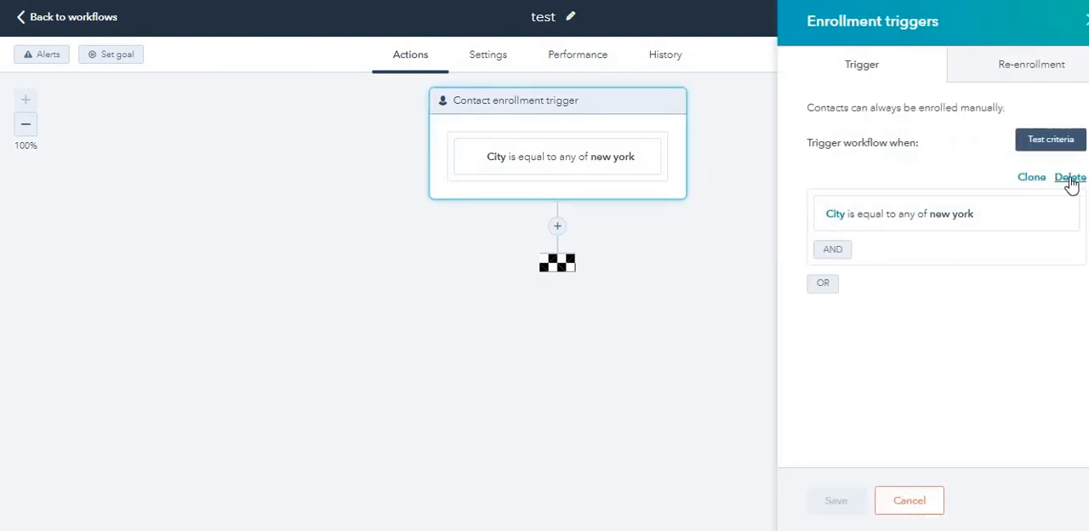
left_click(1069, 179)
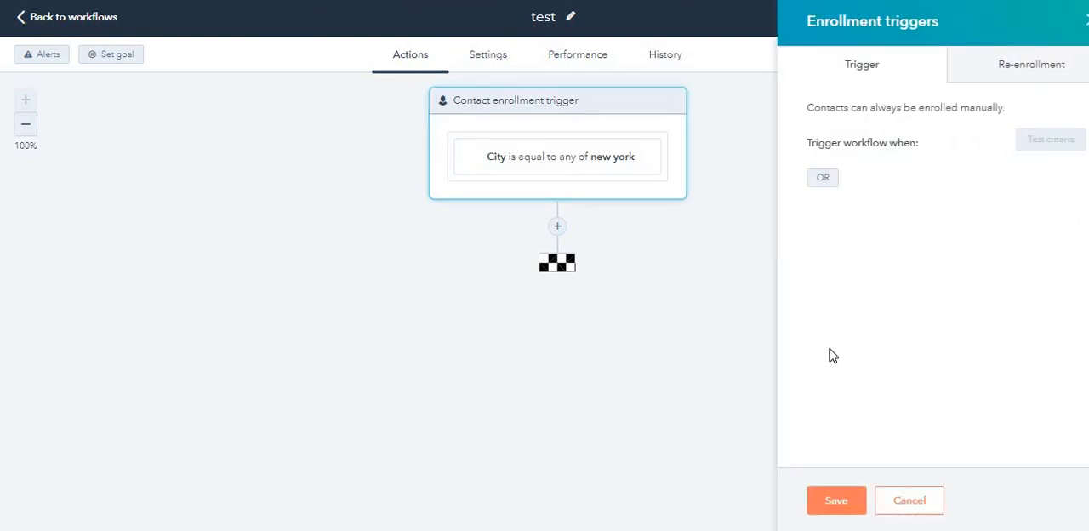
left_click(858, 508)
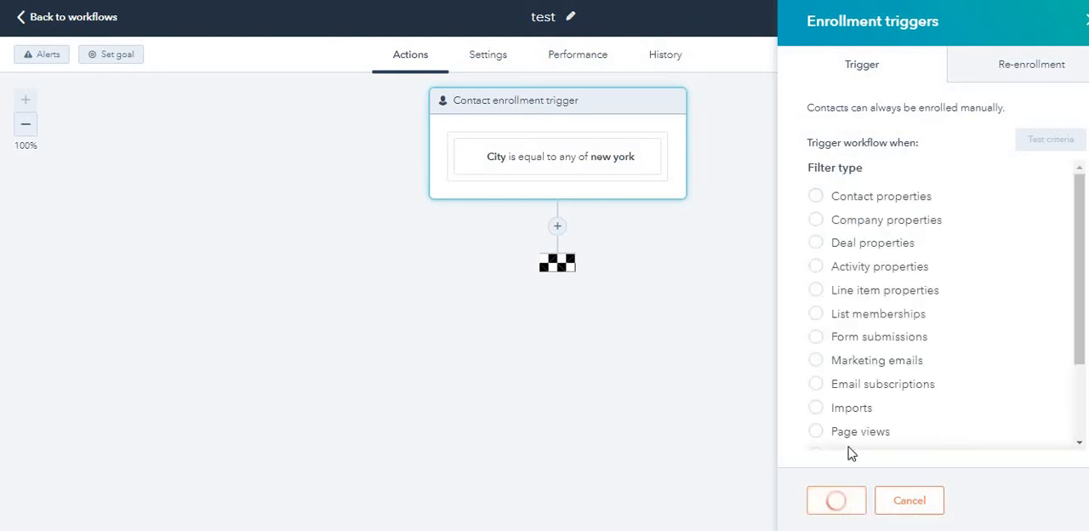
left_click(833, 197)
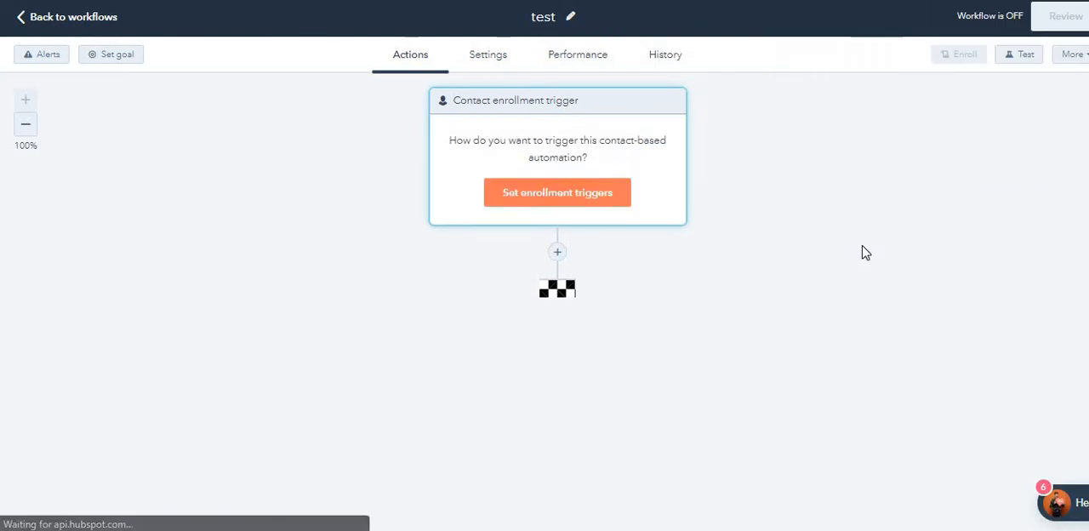
Step: Reopen the enrollment trigger setup and choose the Country/Region contact property as the filter
left_click(599, 194)
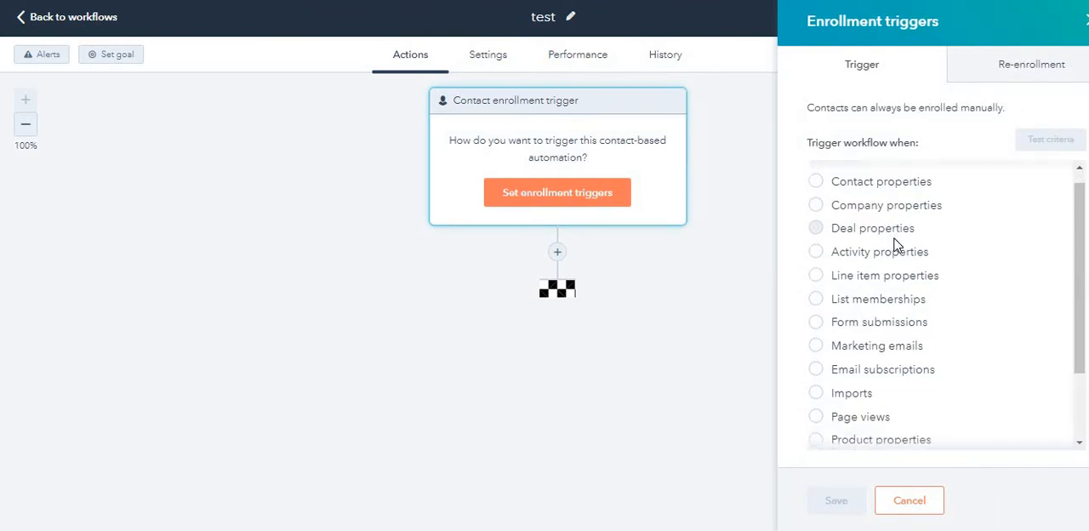
scroll(893, 245, "up", 1)
left_click(881, 204)
scroll(851, 298, "down", 6)
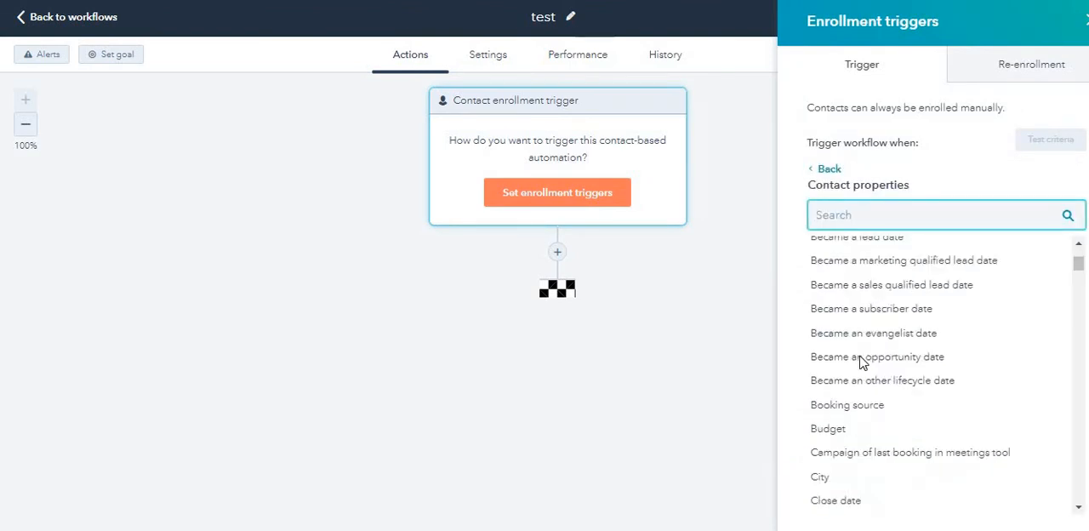
scroll(851, 370, "down", 5)
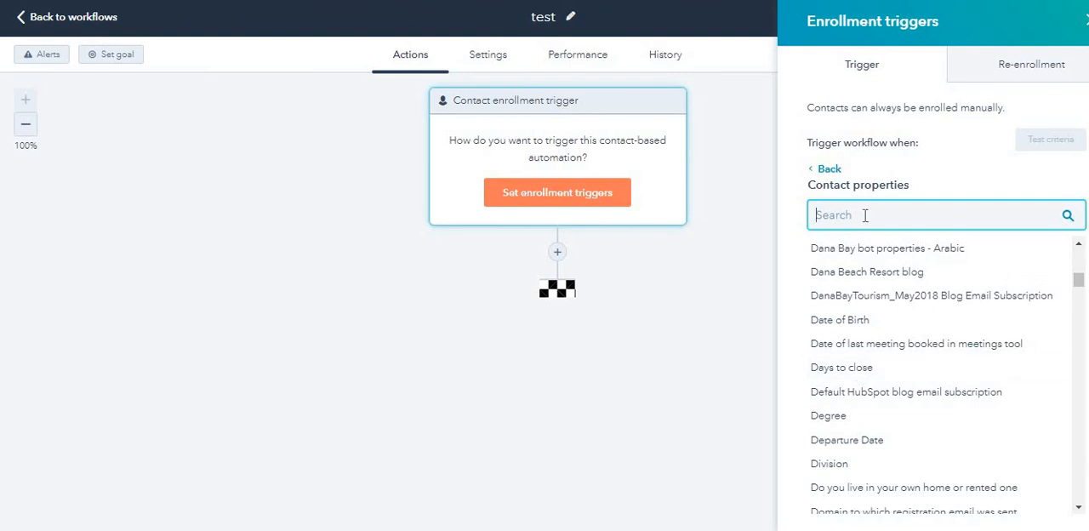
type("coun")
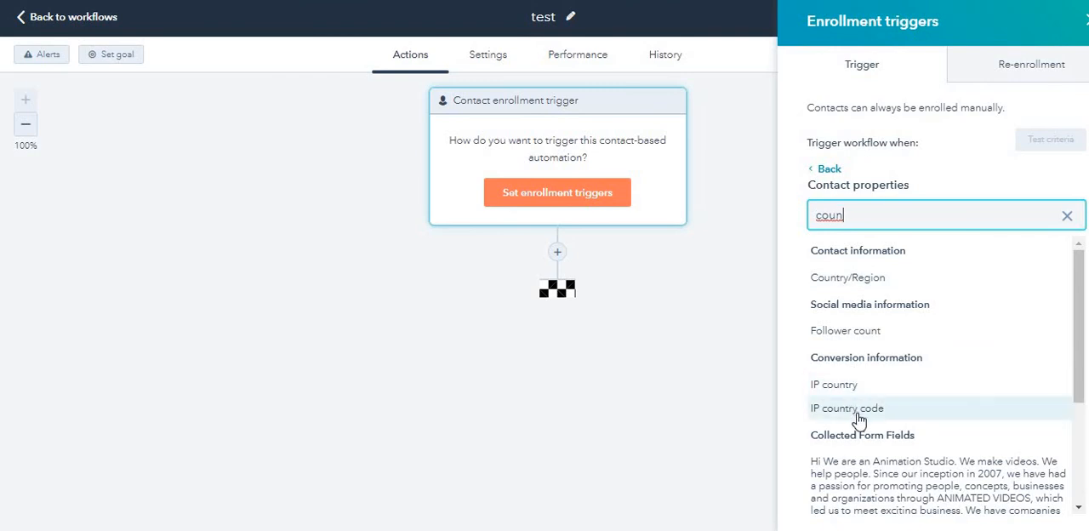
scroll(858, 417, "down", 2)
scroll(858, 417, "up", 2)
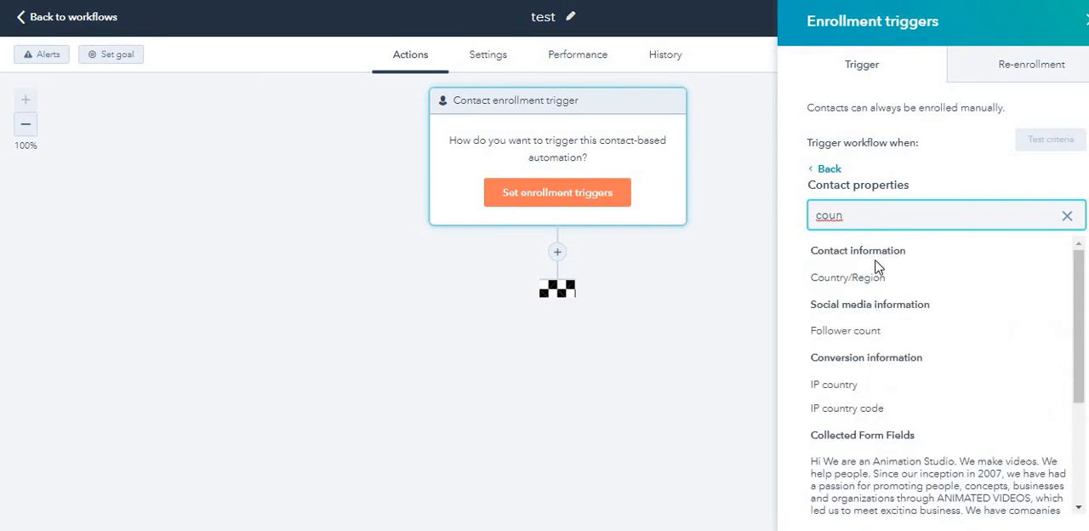
left_click(877, 278)
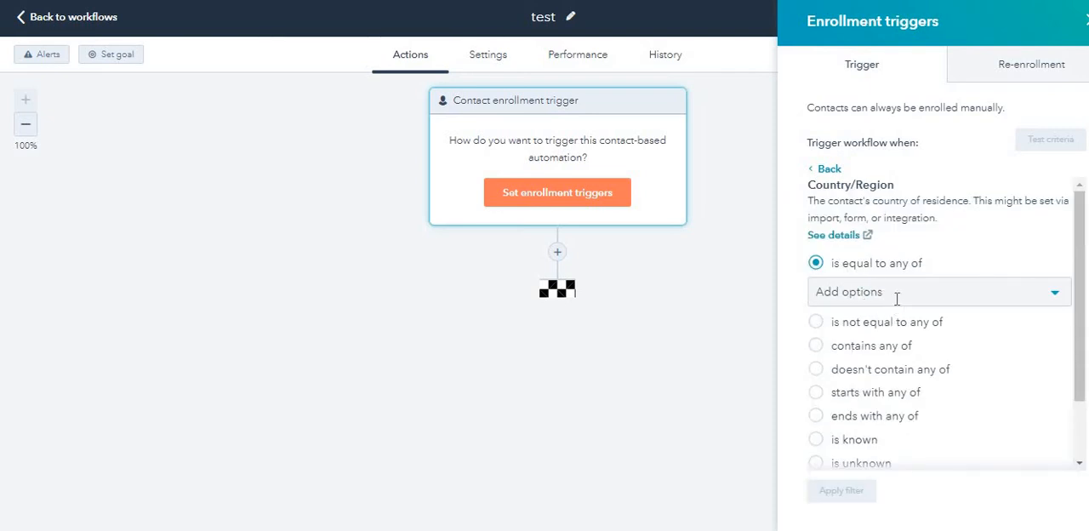
Step: Set the Country/Region filter to is equal to any of "united states", apply it and save the enrollment trigger
left_click(896, 293)
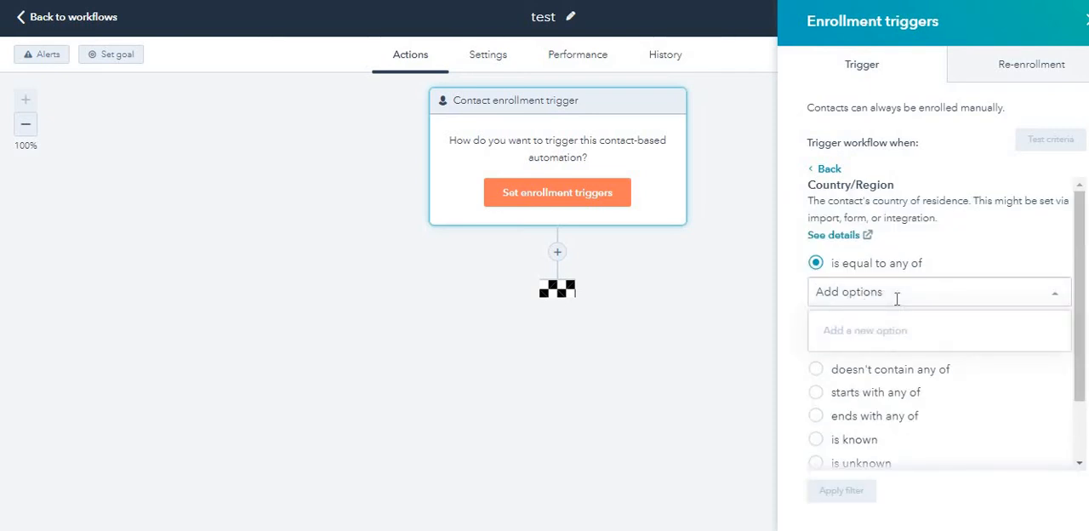
left_click(1017, 396)
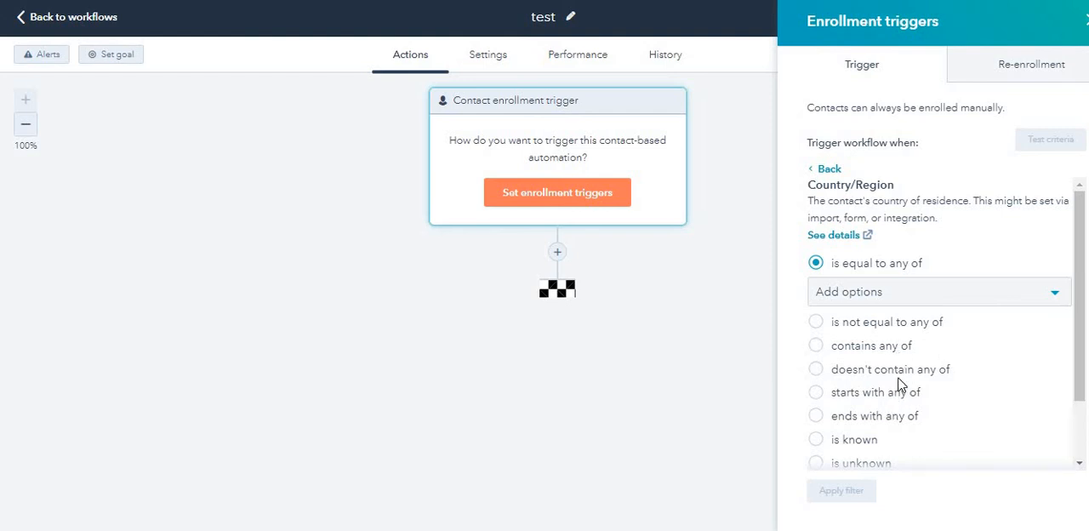
scroll(927, 391, "down", 2)
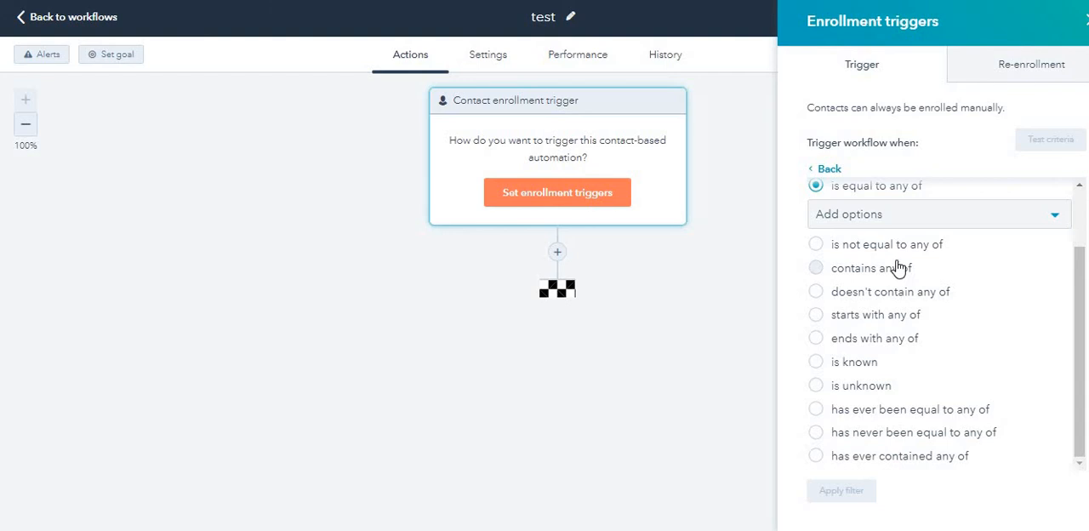
scroll(898, 267, "up", 2)
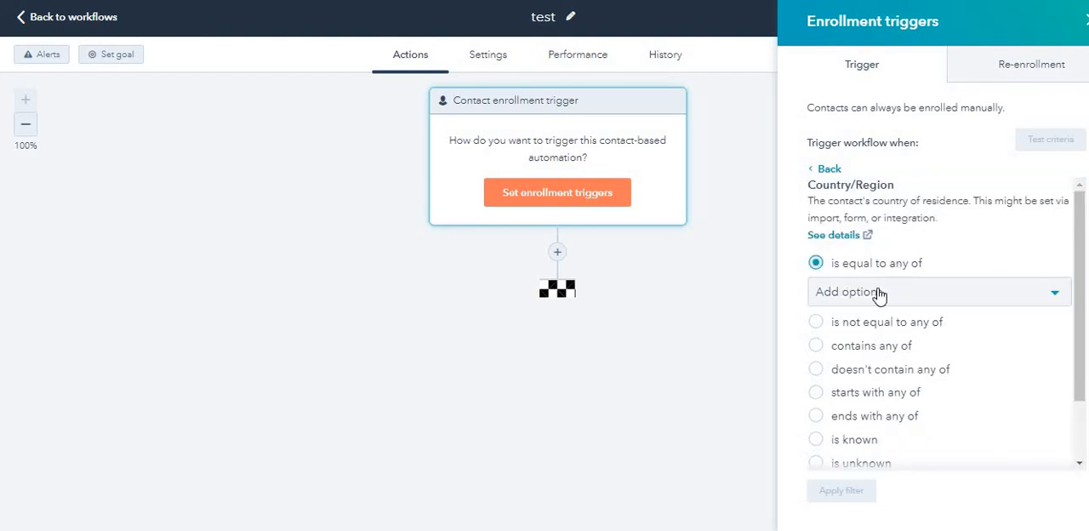
left_click(874, 298)
type("u")
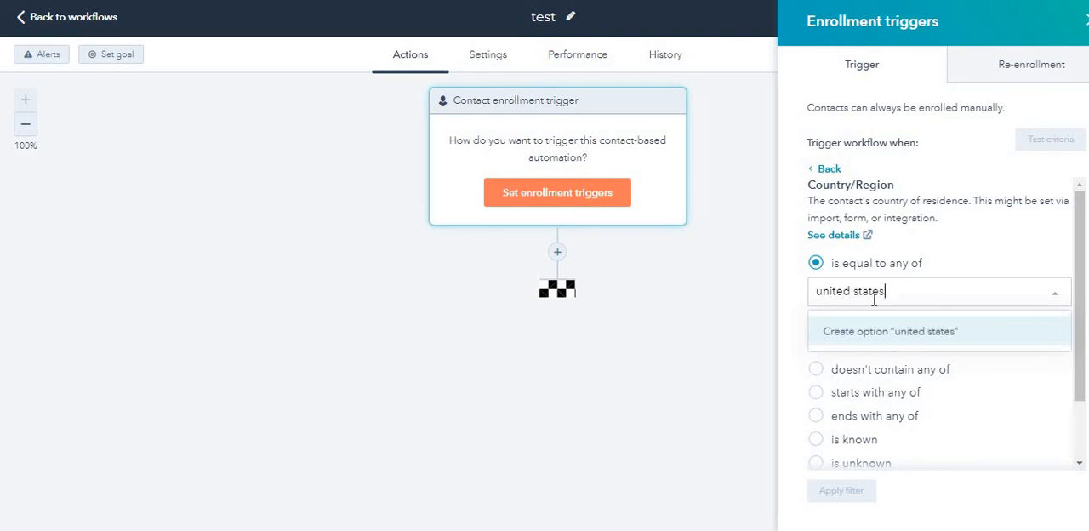
type("nited states")
left_click(877, 331)
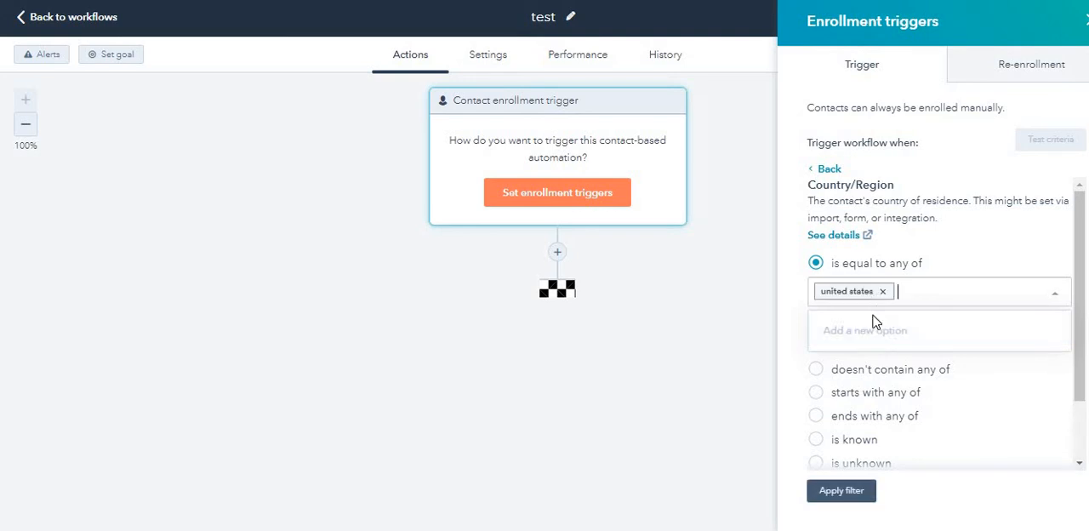
left_click(844, 495)
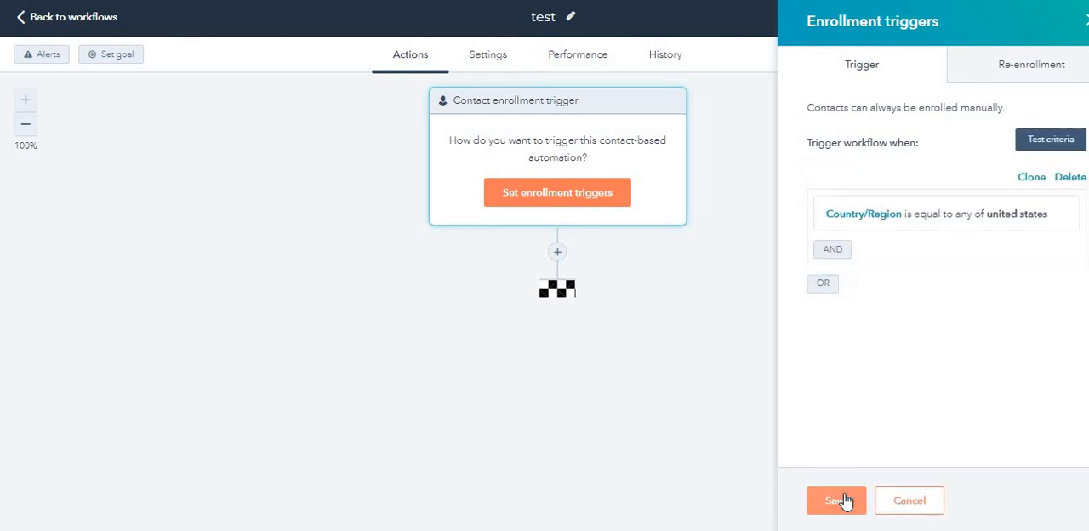
left_click(845, 501)
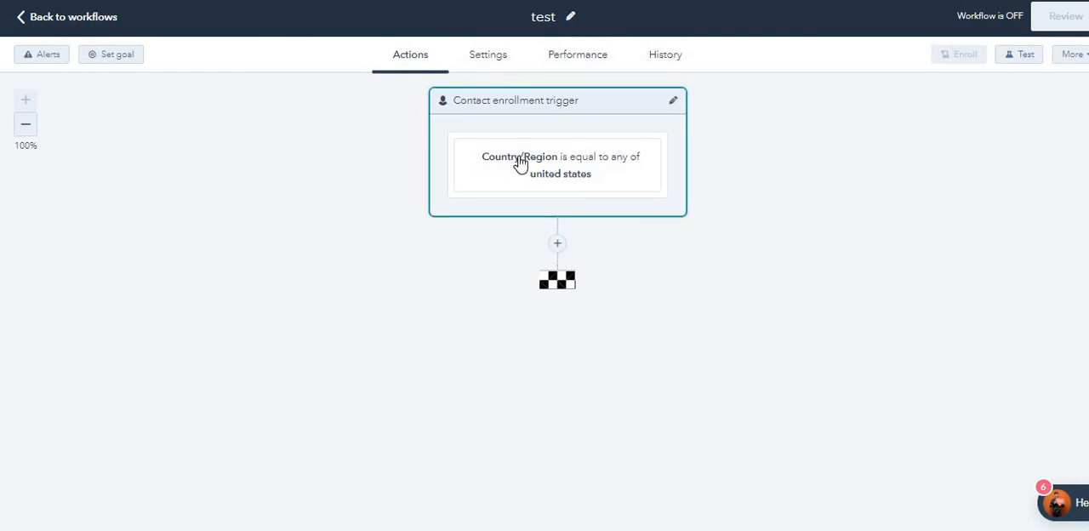
Step: Add an action below the enrollment trigger, review the available actions and choose Send internal SMS
left_click(559, 244)
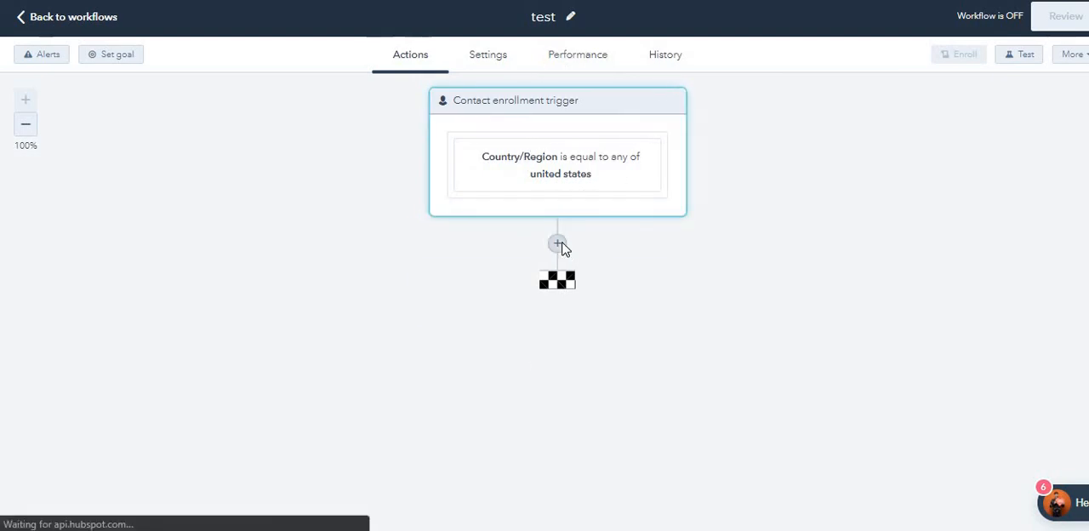
scroll(896, 315, "down", 1)
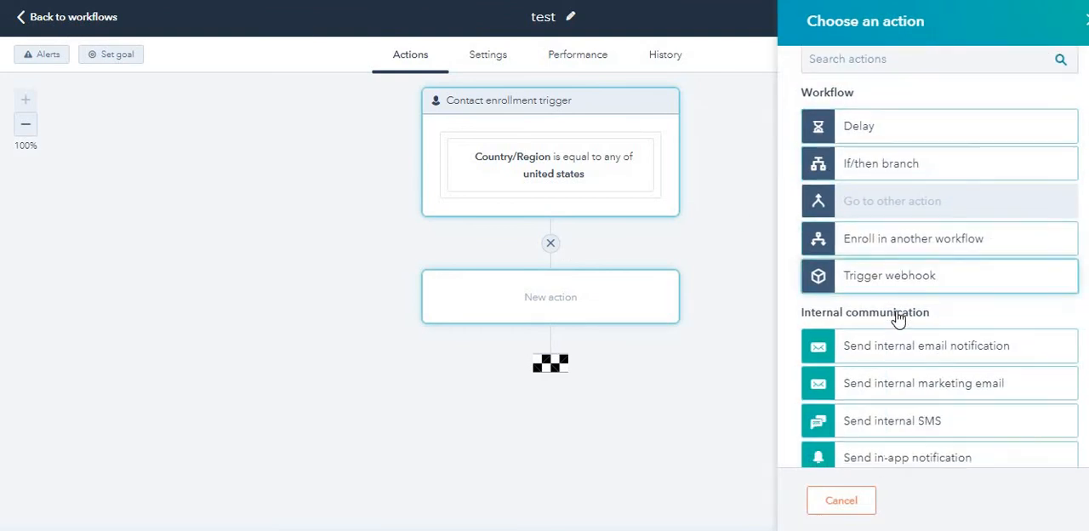
scroll(898, 317, "down", 1)
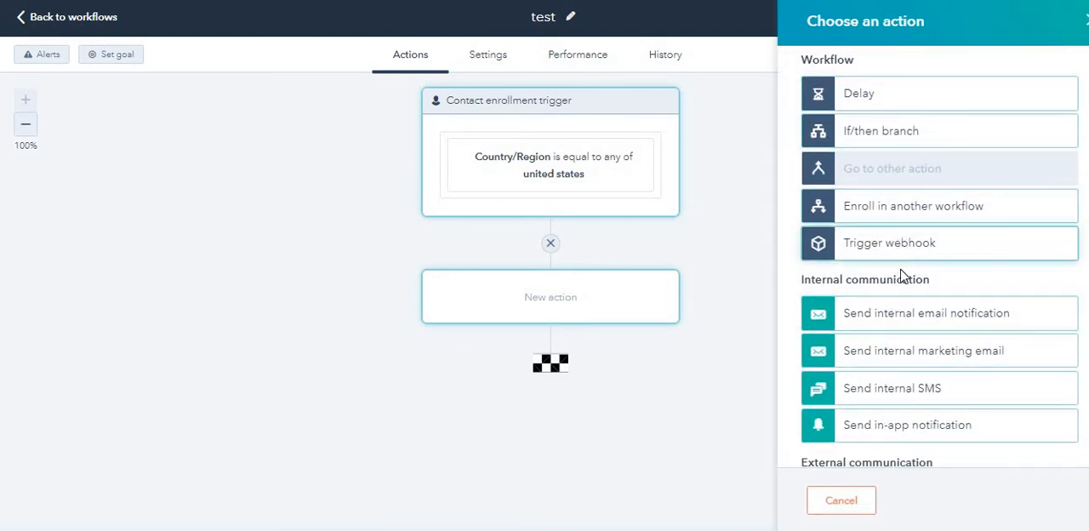
scroll(894, 167, "up", 1)
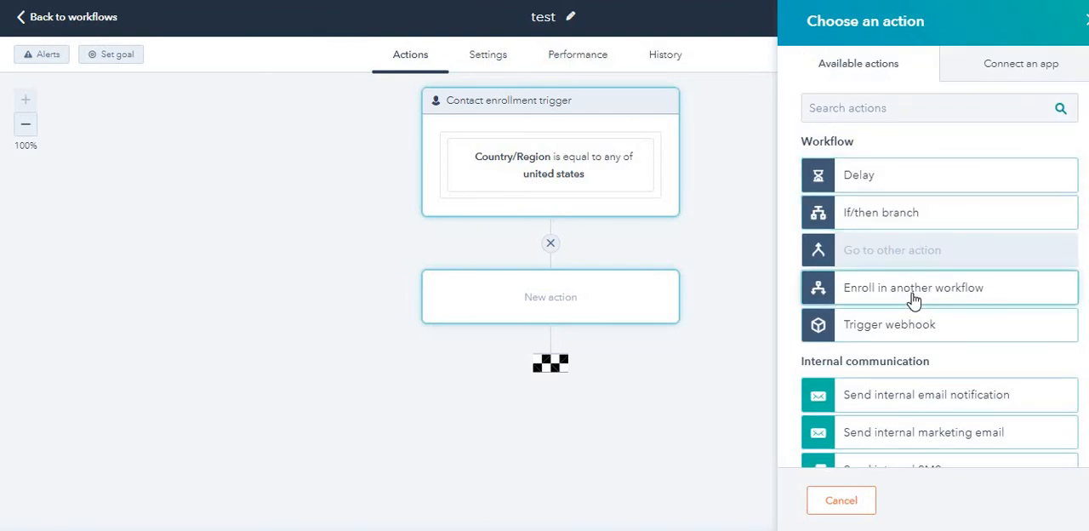
scroll(913, 320, "down", 2)
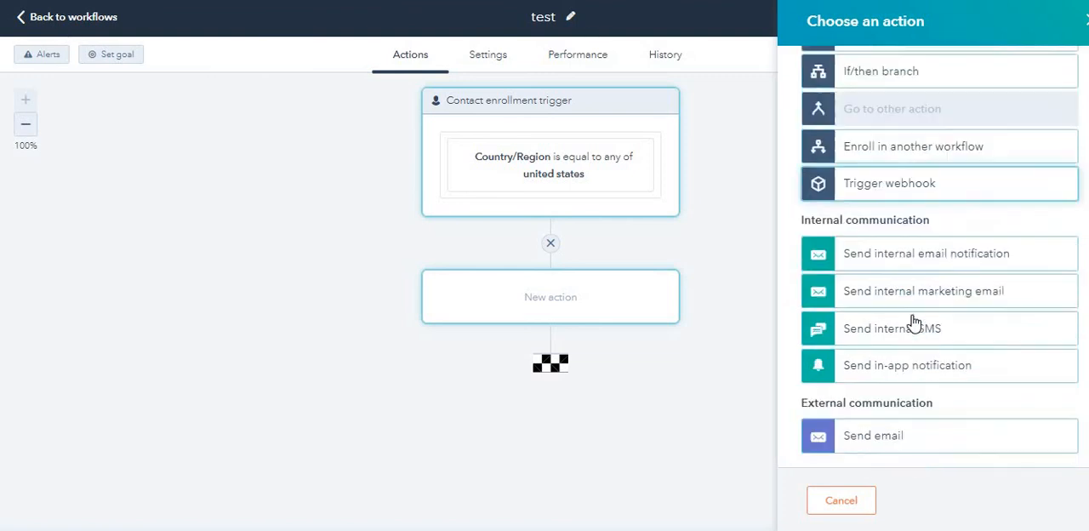
left_click(913, 319)
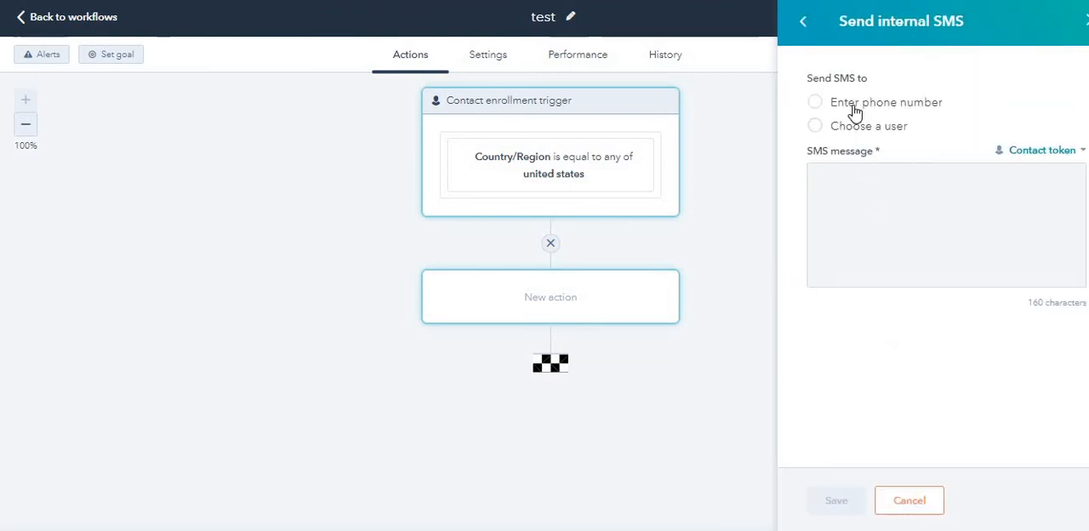
Step: Set the internal SMS to go to an entered phone number with the United States +1 country code
left_click(855, 111)
left_click(826, 128)
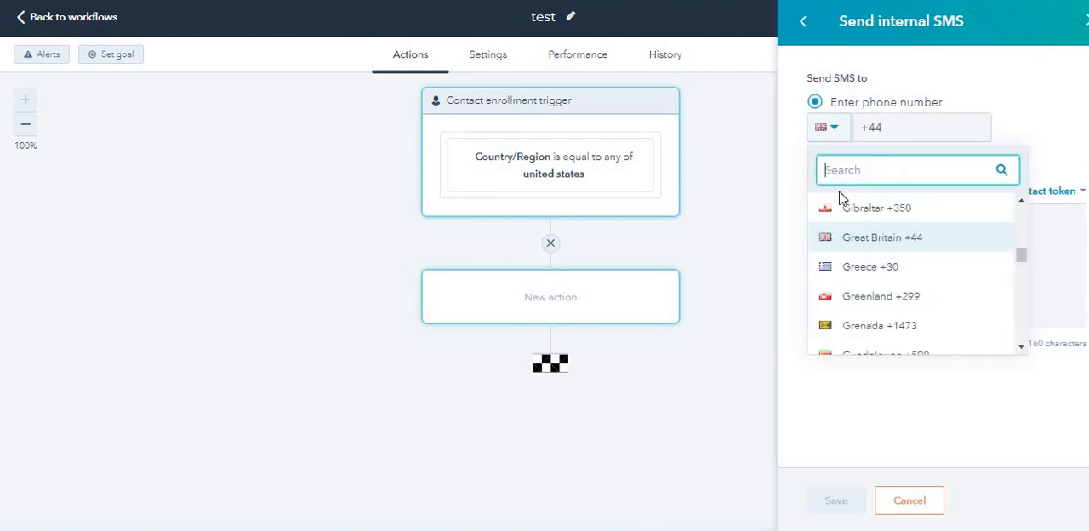
type("united")
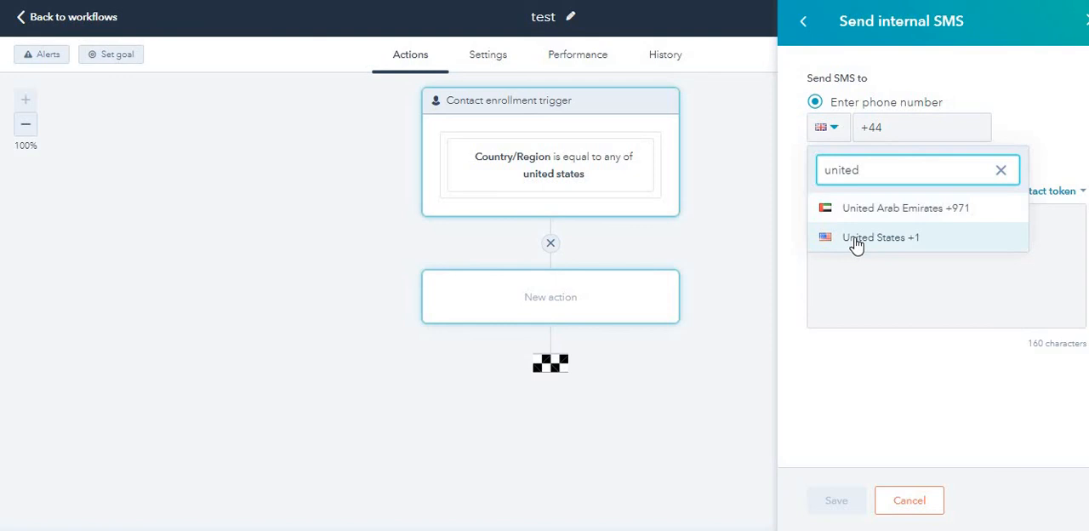
left_click(856, 242)
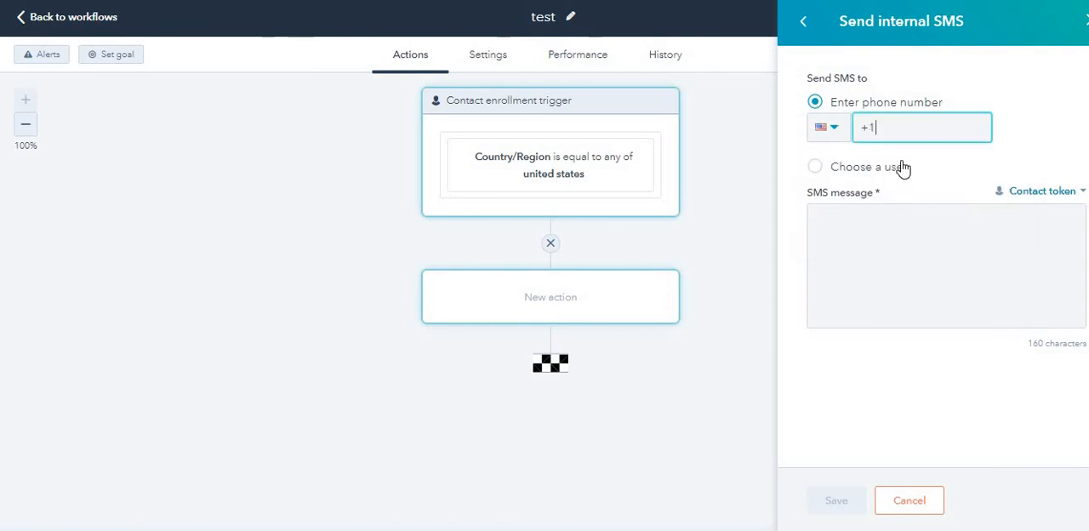
Step: Enter "ghghgh" as the internal SMS message, then return to the list of actions without saving
left_click(898, 235)
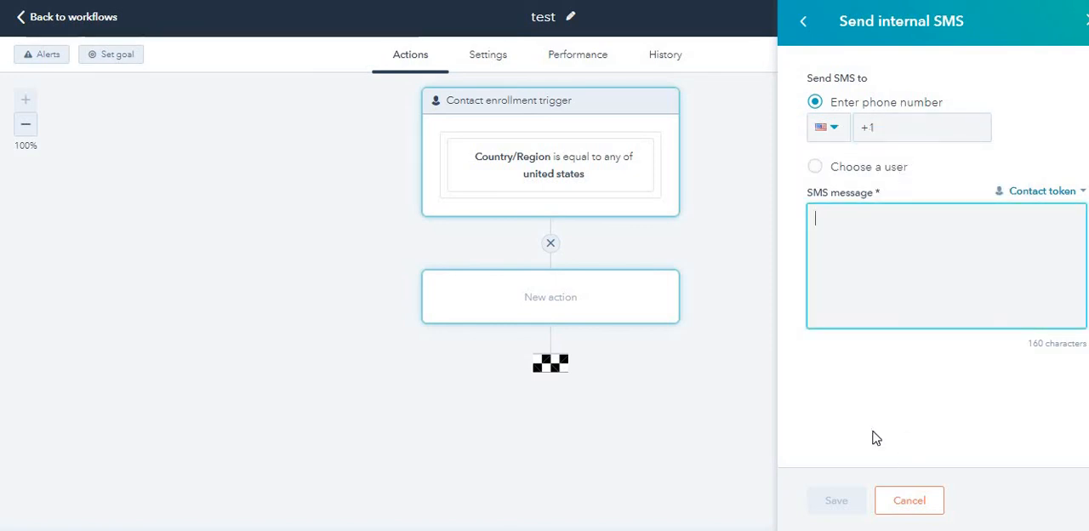
type("ghghgh")
left_click(859, 509)
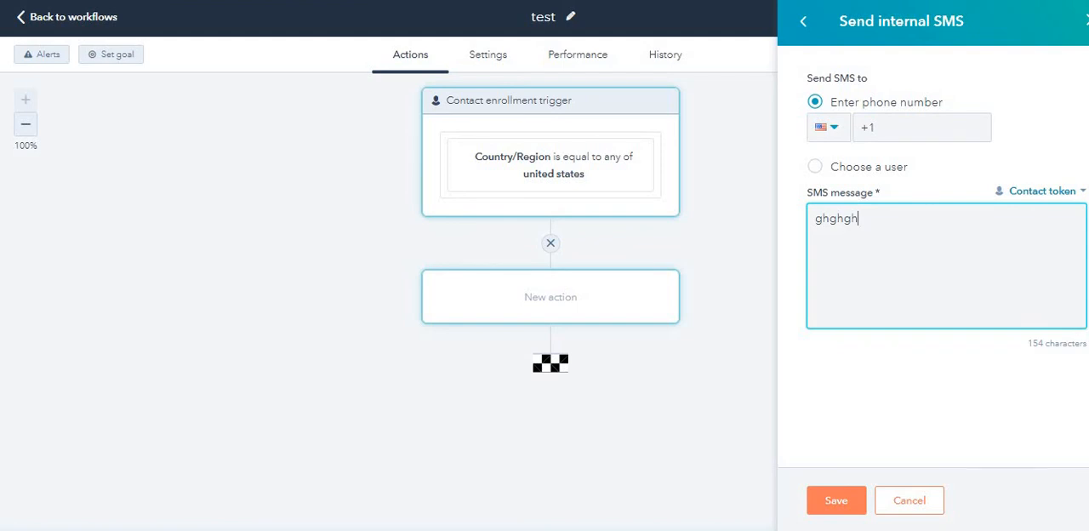
left_click(802, 29)
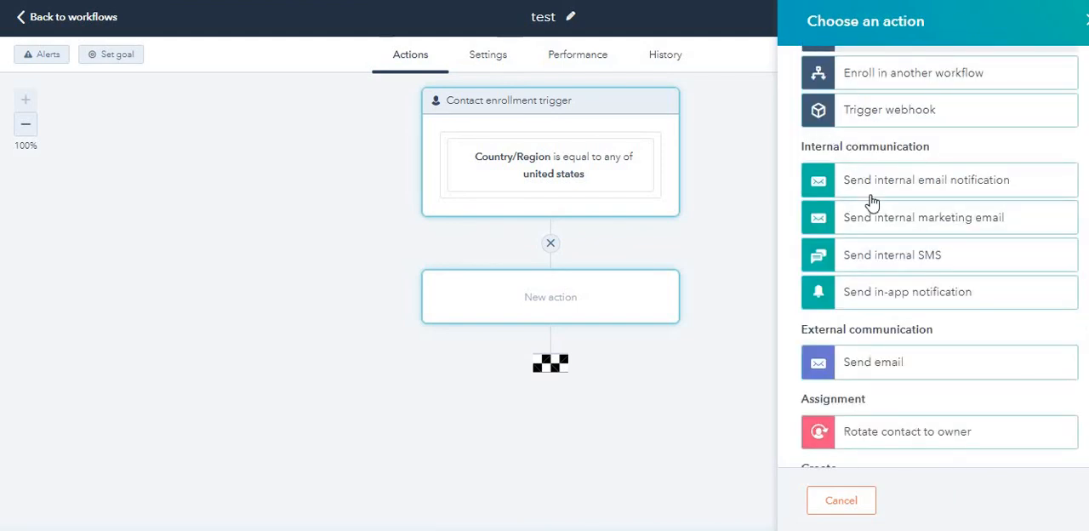
Step: Open the Rotate contact to owner action, look through the people available for rotation and return to the action list
scroll(900, 302, "down", 1)
scroll(900, 302, "down", 2)
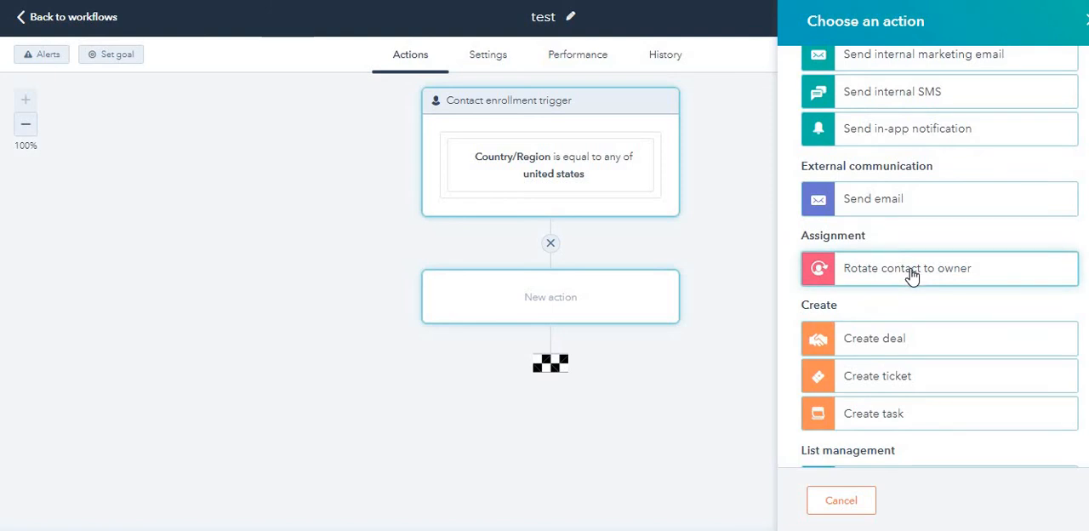
left_click(910, 270)
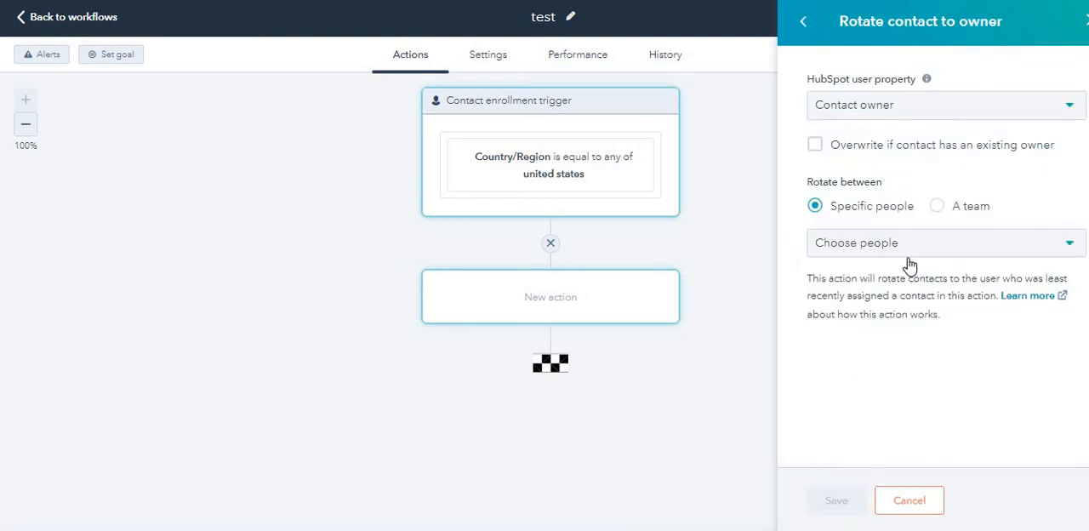
left_click(840, 246)
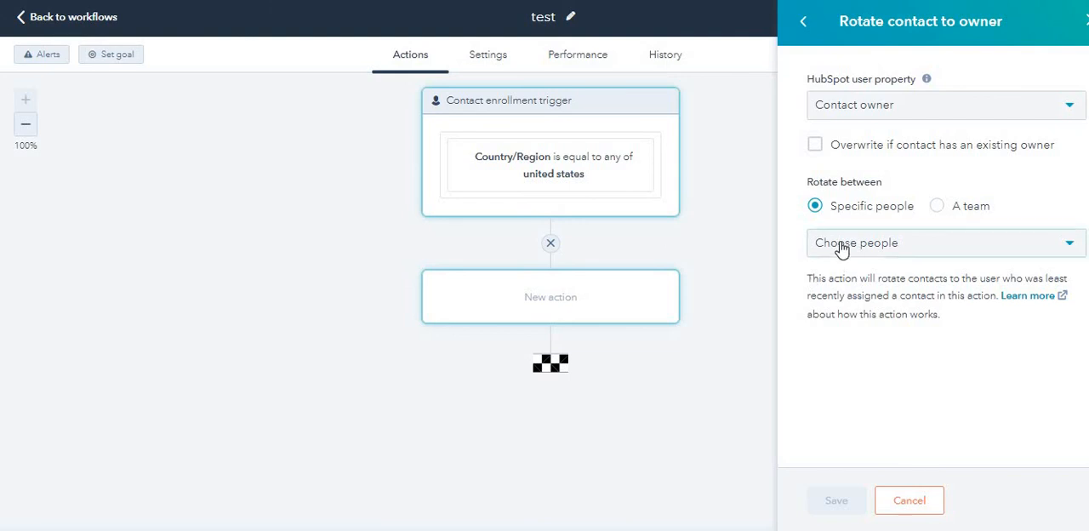
scroll(860, 378, "down", 10)
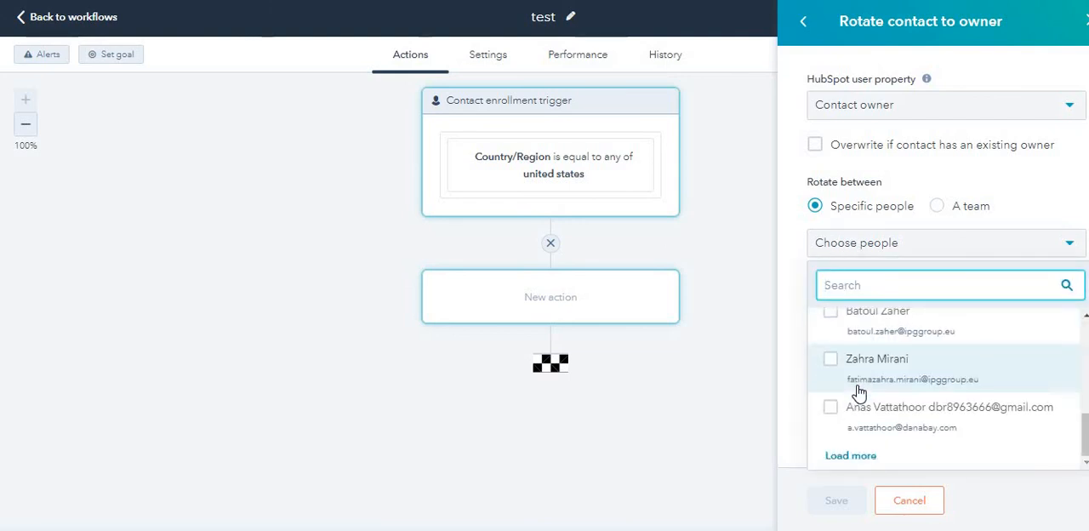
scroll(851, 366, "up", 10)
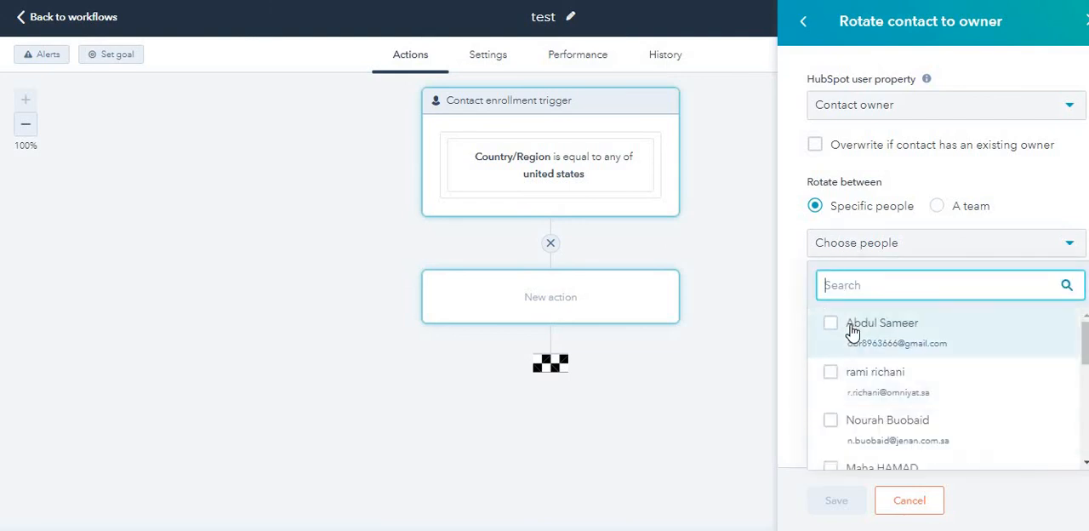
left_click(806, 25)
Step: Open the Add to static list action, look through the available static lists and cancel the new action
scroll(915, 255, "down", 1)
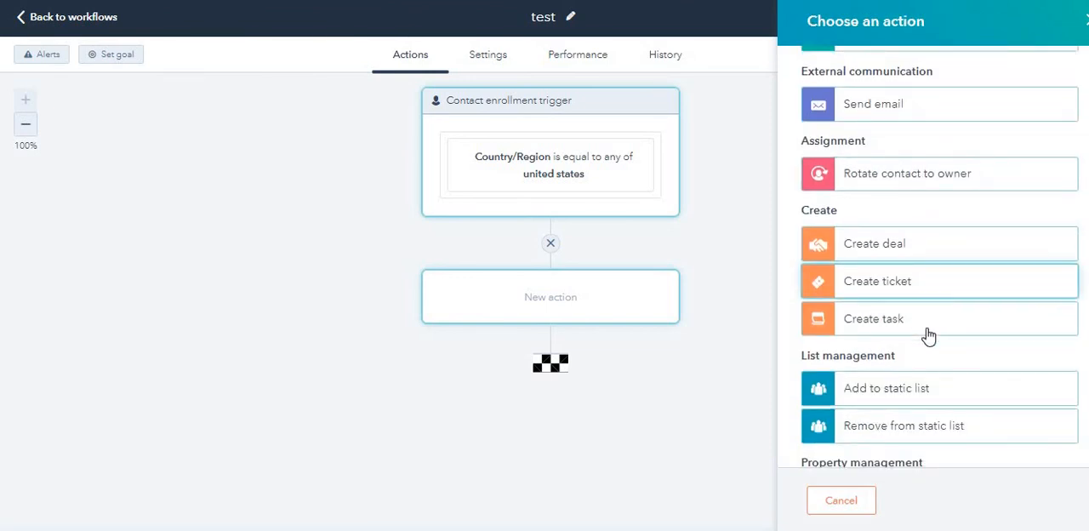
scroll(902, 327, "down", 2)
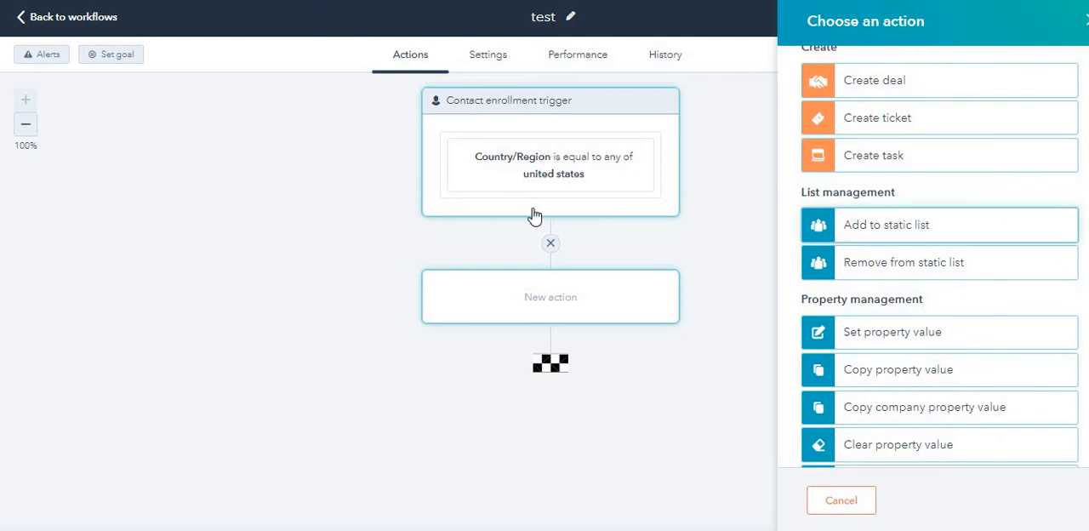
left_click(899, 240)
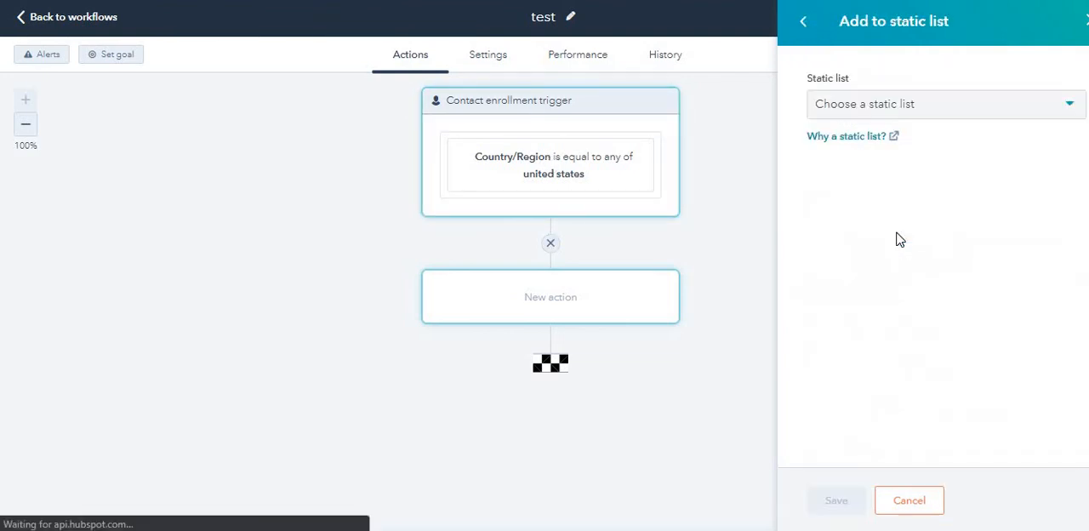
left_click(897, 119)
scroll(843, 290, "down", 3)
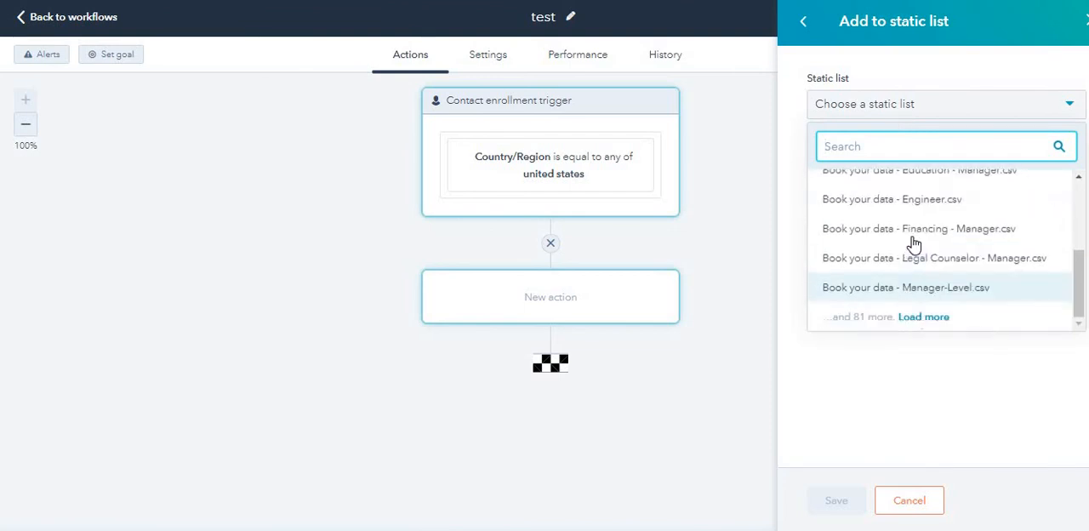
left_click(905, 372)
left_click(910, 500)
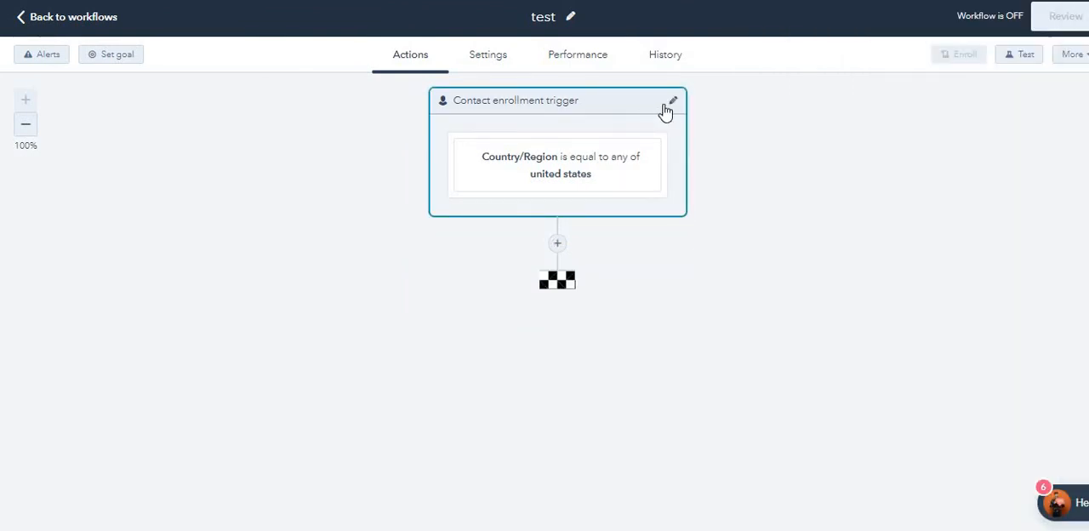
Step: Delete the Country/Region filter from the contact enrollment trigger and save the trigger
left_click(671, 102)
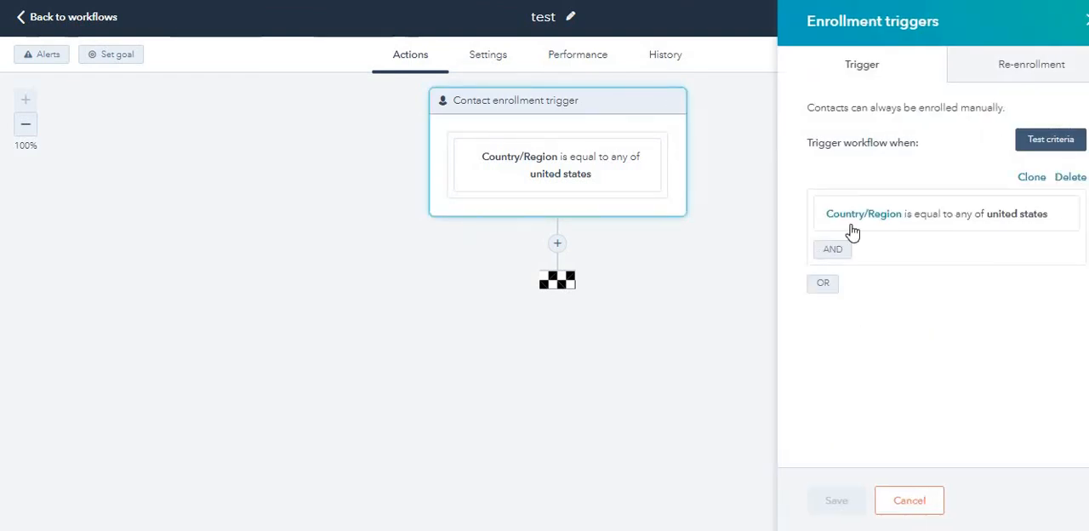
left_click(1070, 177)
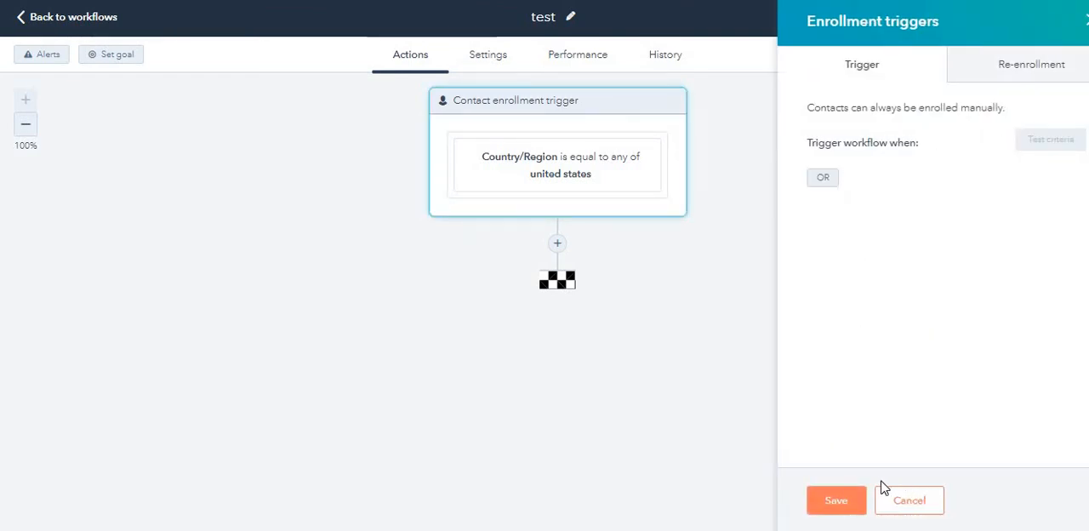
left_click(843, 500)
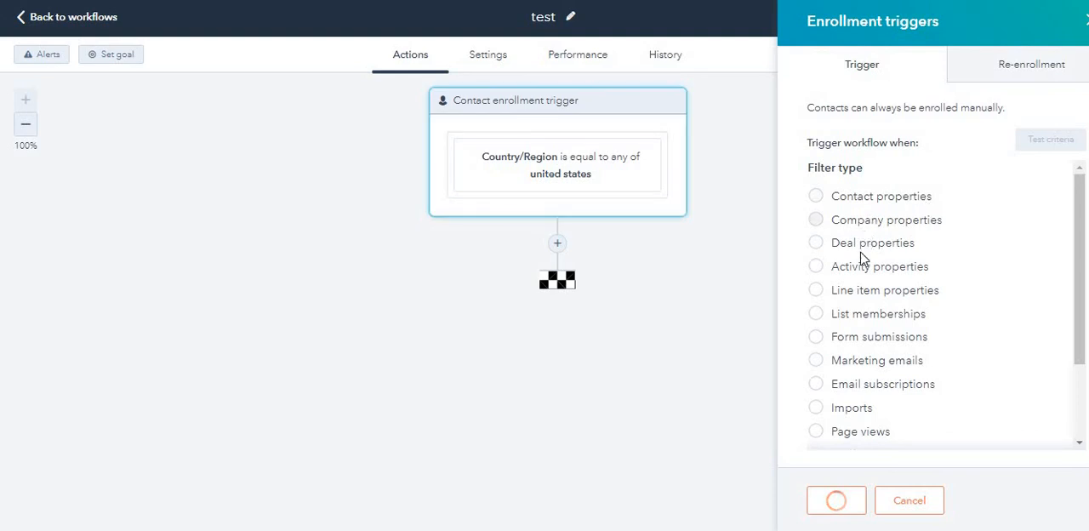
Step: Reopen the enrollment trigger setup and examine the activity properties offered as filters, from tasks and engagements to conversation sessions
left_click(600, 201)
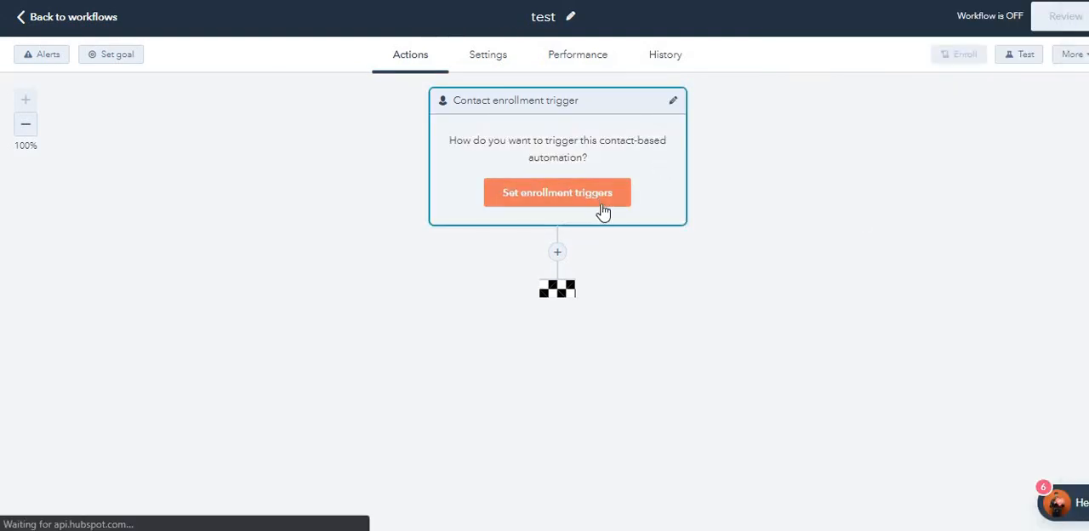
scroll(887, 258, "down", 1)
scroll(892, 222, "up", 1)
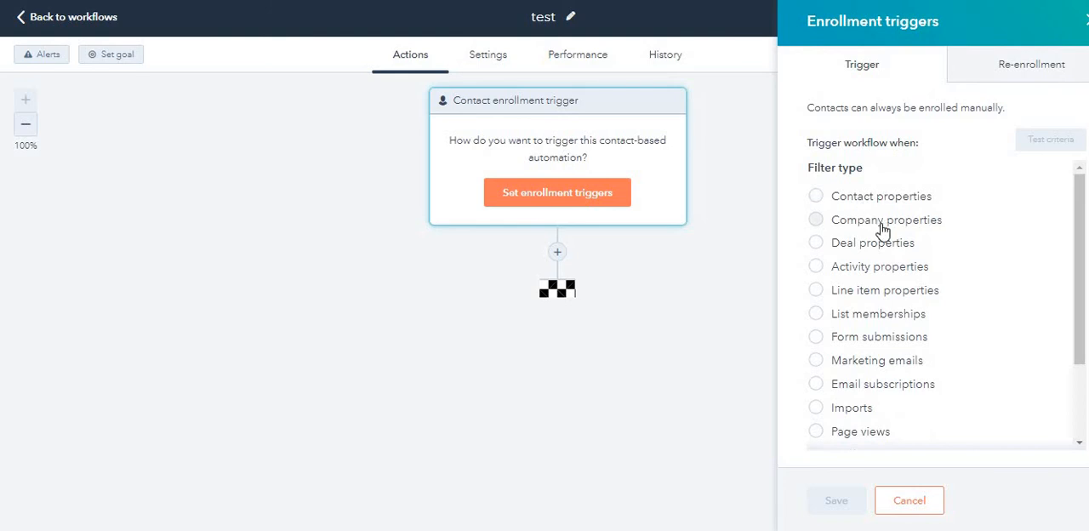
left_click(887, 269)
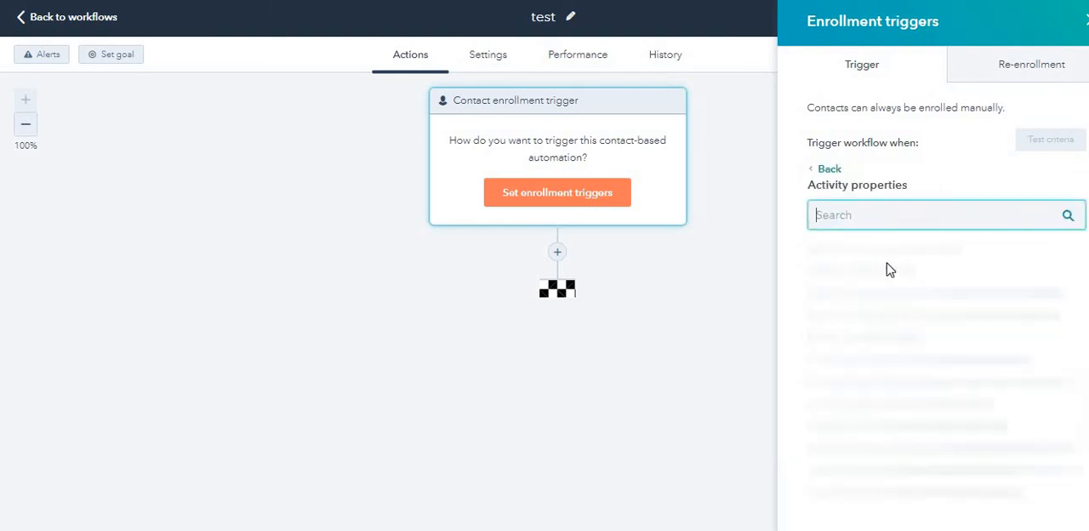
scroll(865, 341, "down", 4)
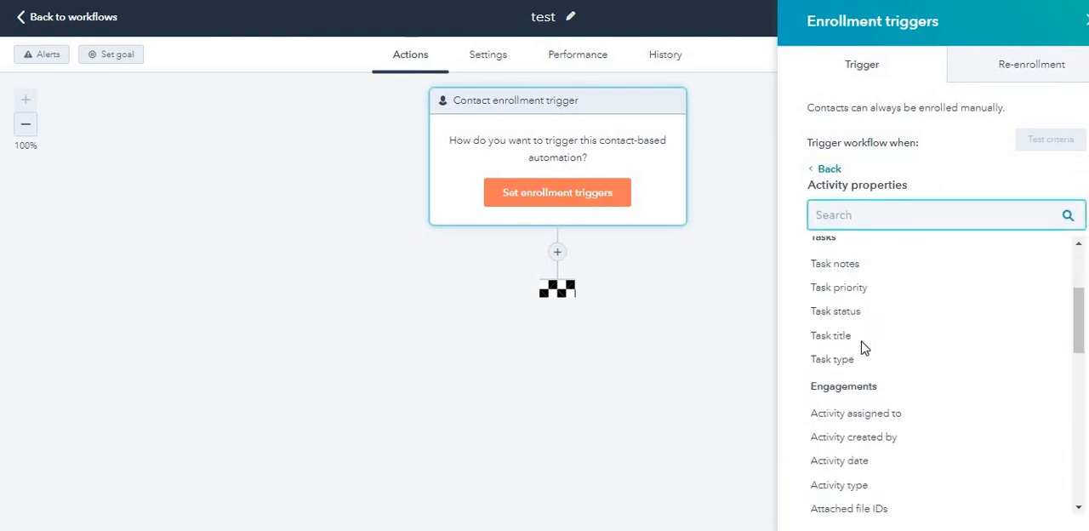
scroll(831, 352, "up", 1)
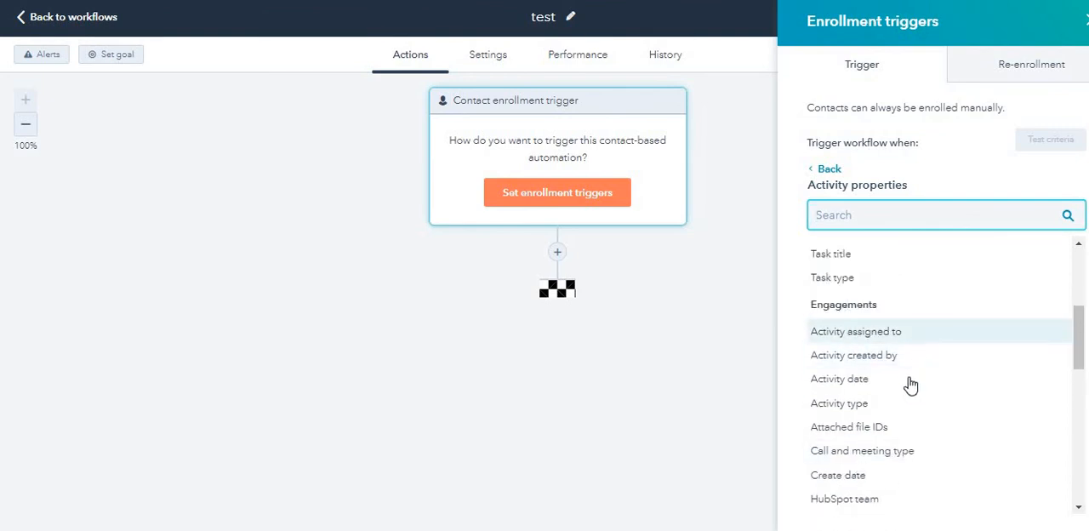
scroll(868, 459, "down", 1)
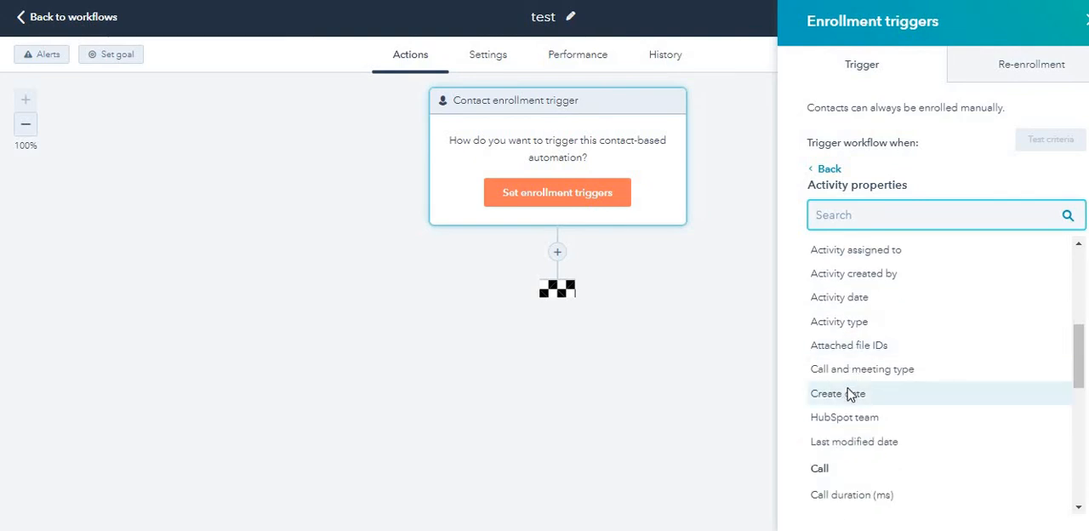
scroll(851, 394, "down", 1)
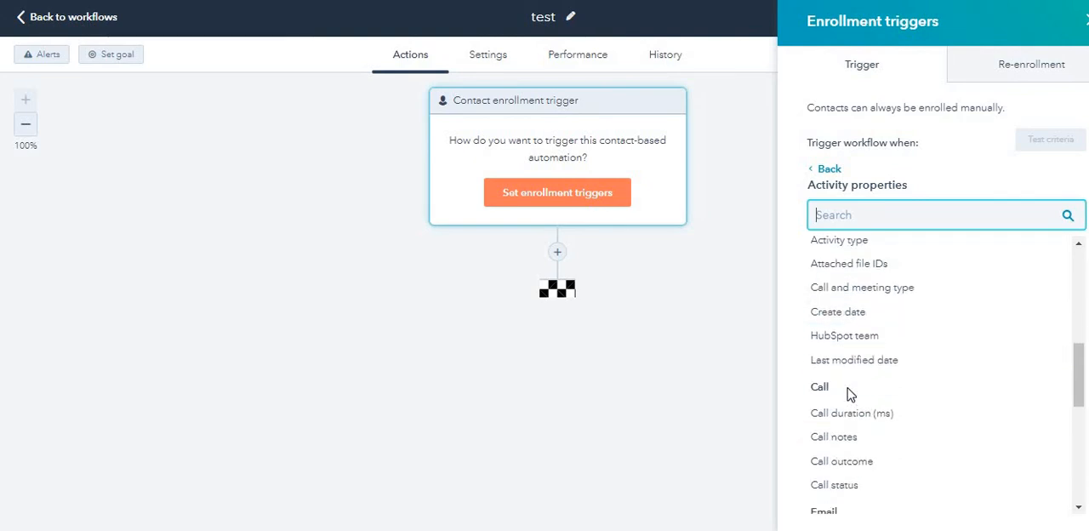
scroll(851, 394, "down", 1)
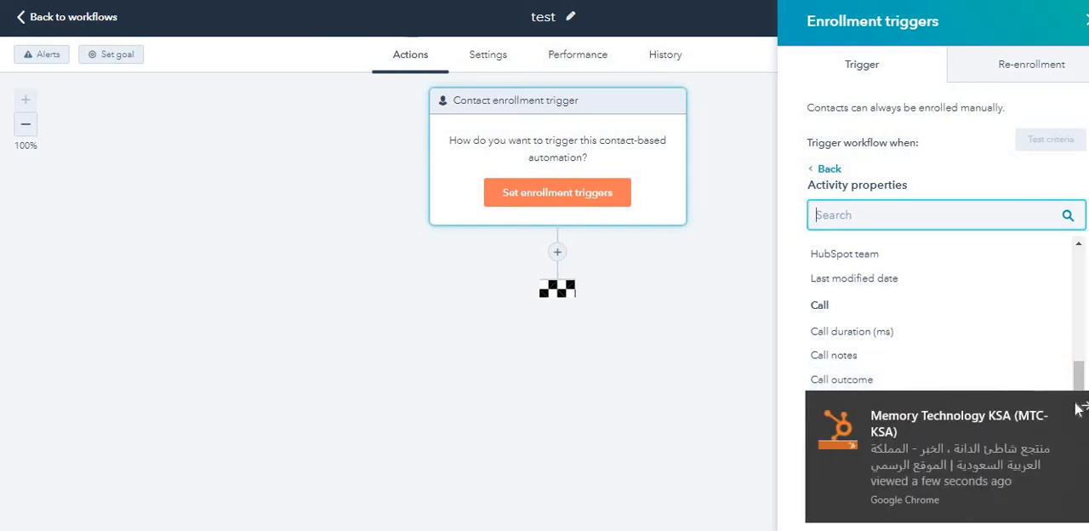
left_click(1078, 408)
scroll(839, 341, "down", 3)
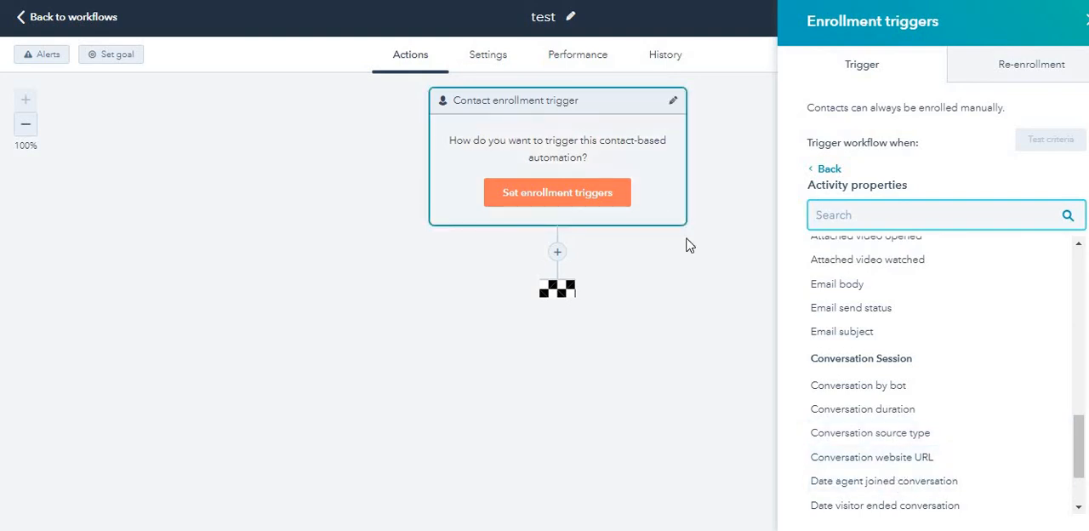
left_click(879, 460)
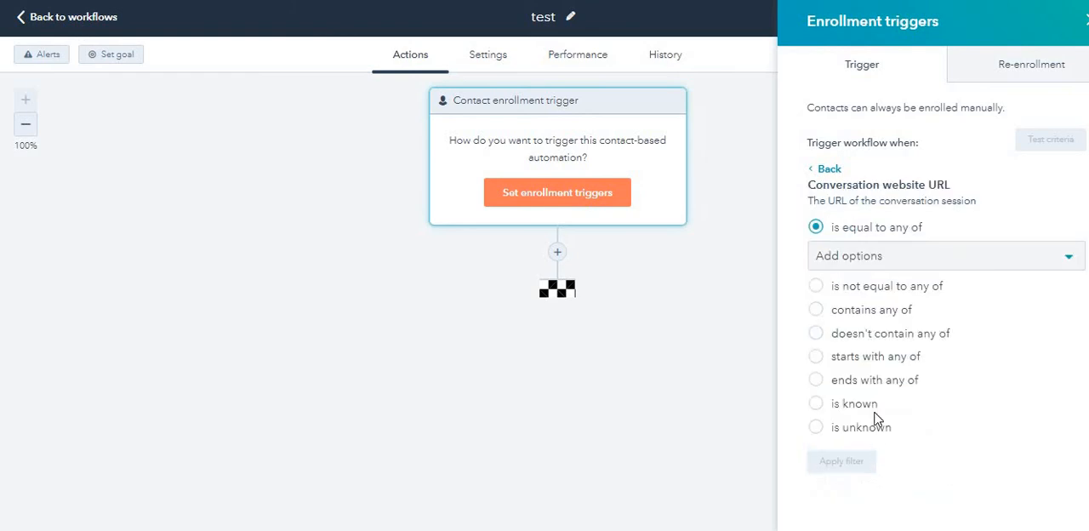
left_click(858, 260)
type("www.dbr.sa")
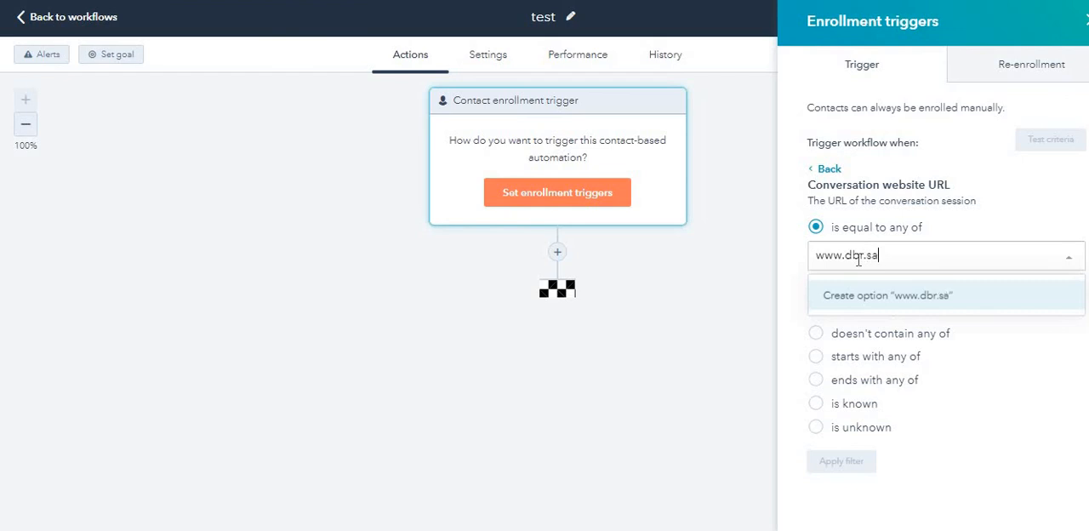
key("Return")
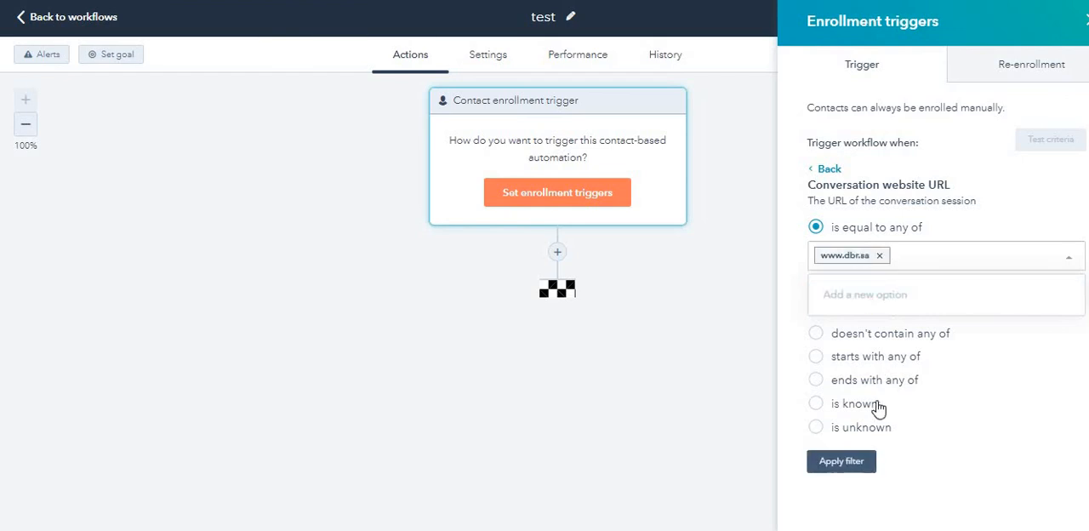
left_click(880, 256)
left_click(824, 169)
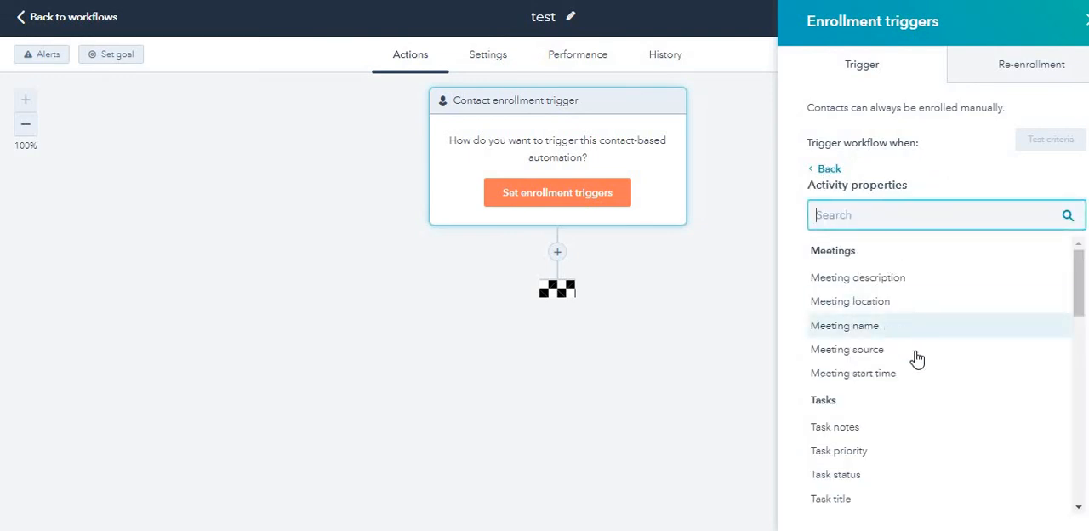
Step: Leave the activity properties, review the URL conditions of the Page views filter and return to the filter types
scroll(915, 257, "down", 3)
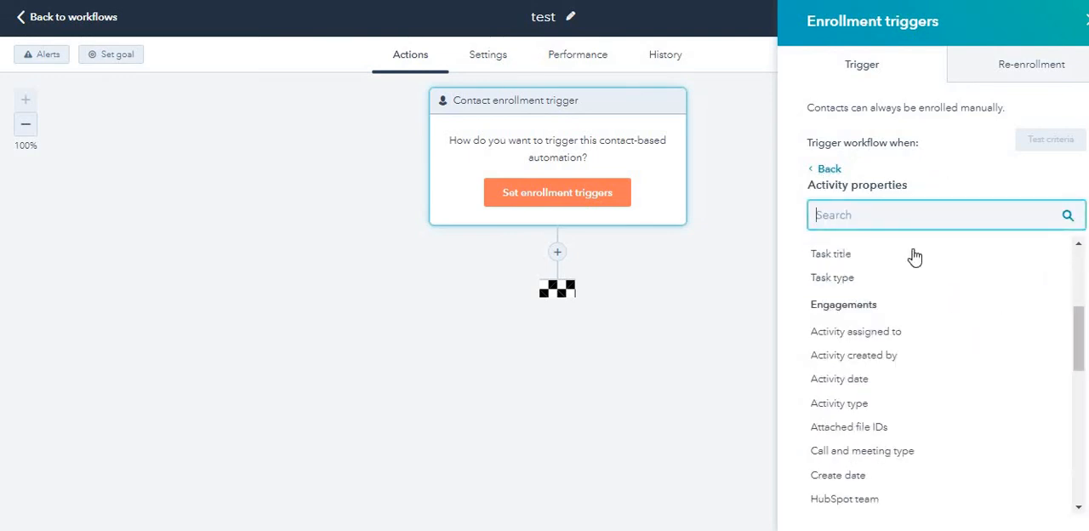
left_click(827, 170)
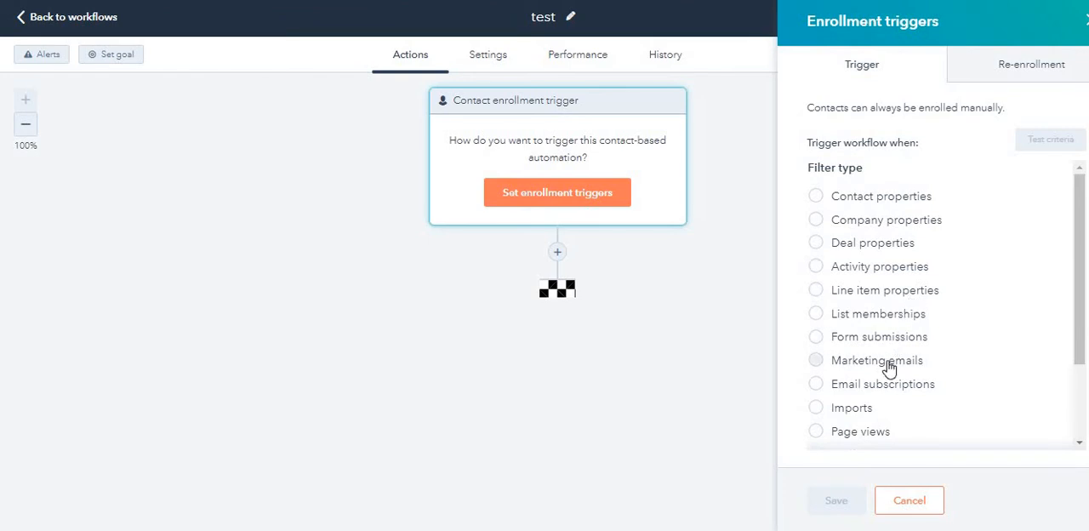
left_click(861, 434)
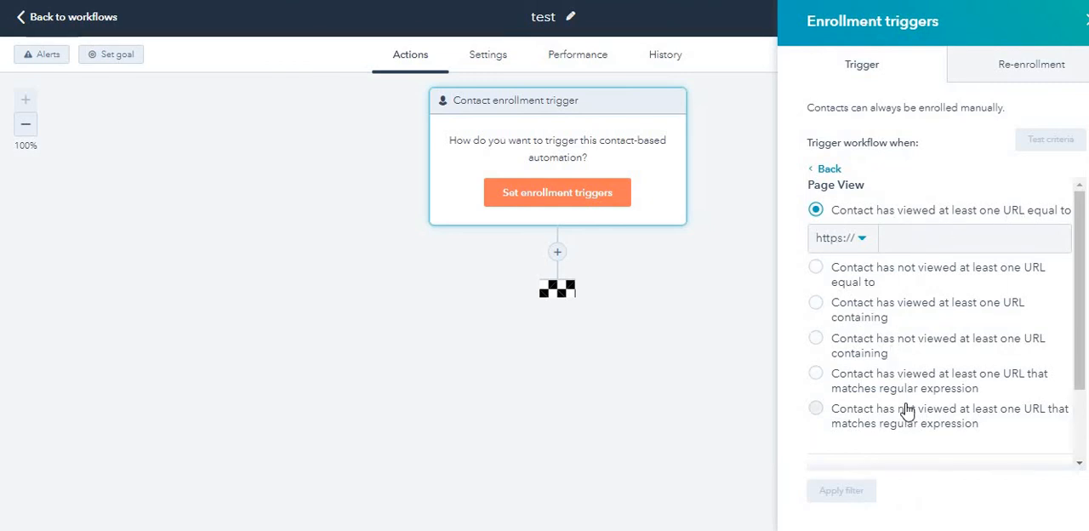
scroll(907, 400, "down", 2)
scroll(907, 397, "up", 2)
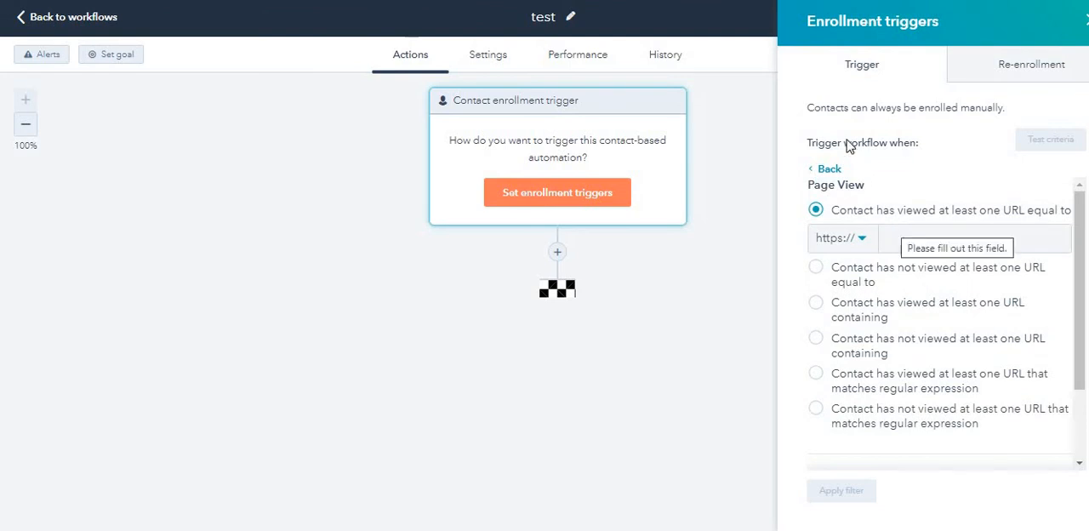
left_click(825, 169)
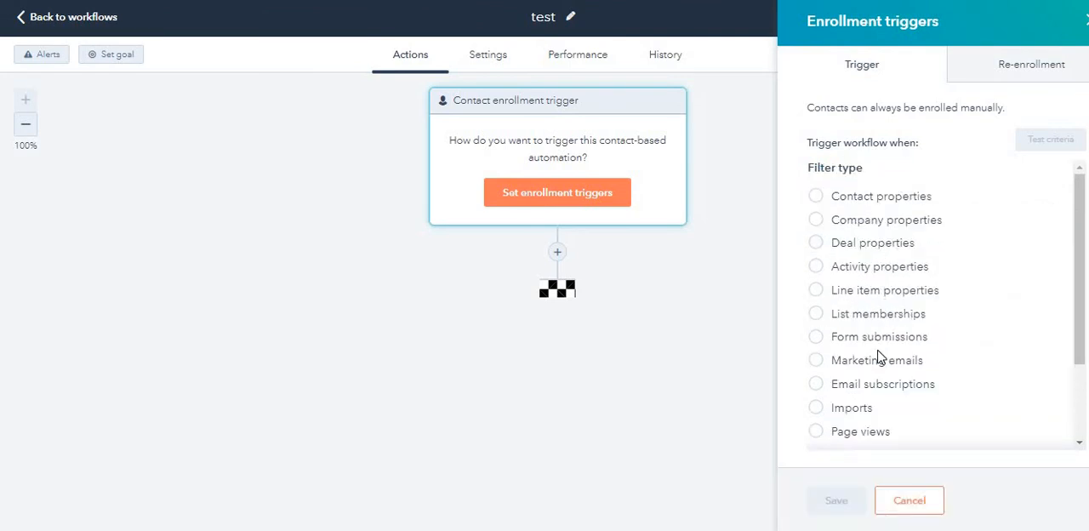
Step: Set the contact enrollment trigger to a form submission of Black pearl on any page and save it
left_click(888, 340)
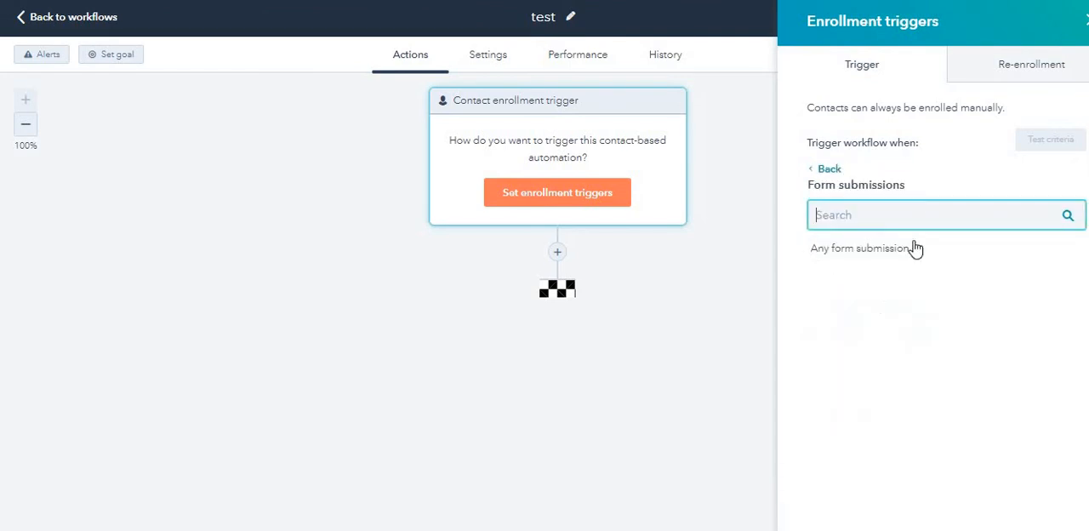
left_click(845, 299)
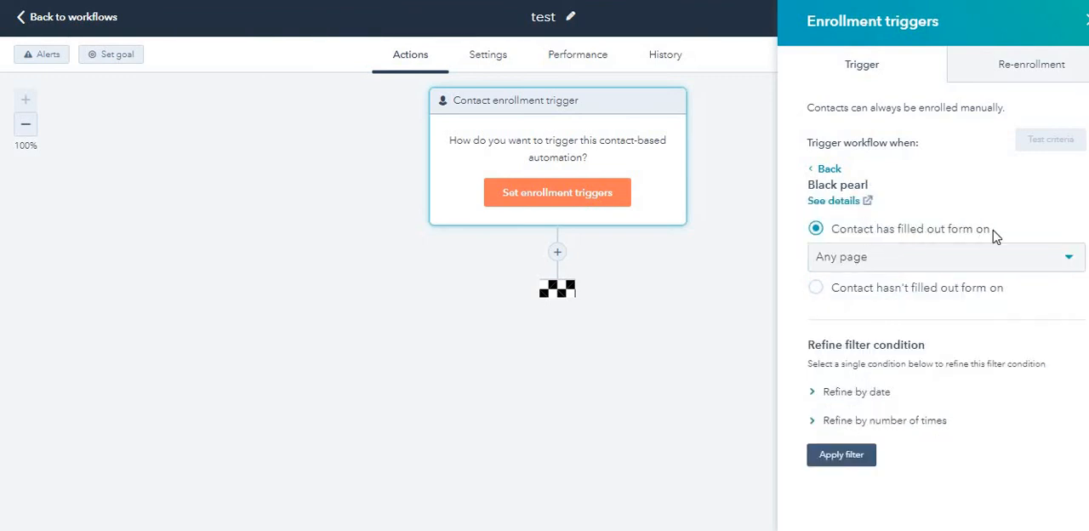
left_click(895, 271)
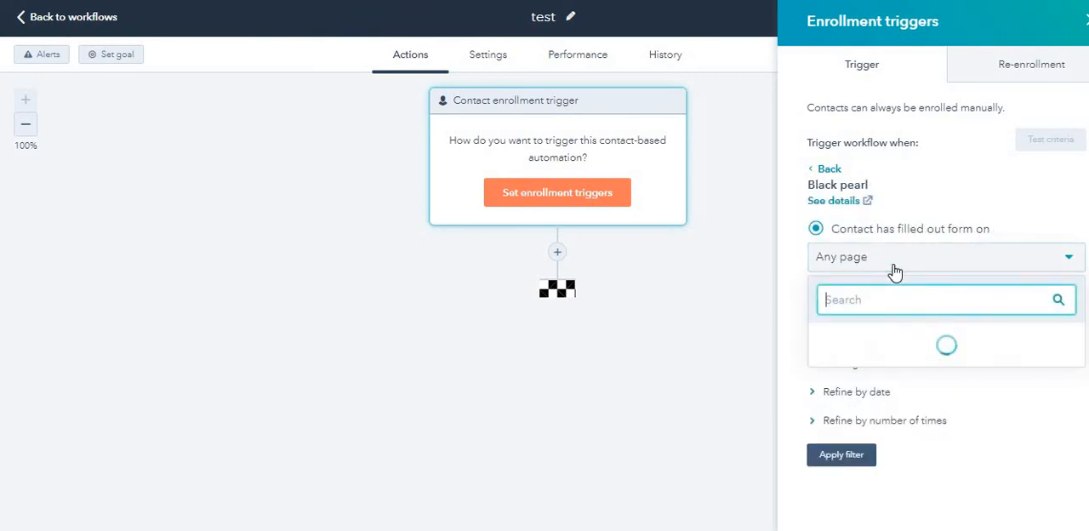
left_click(895, 271)
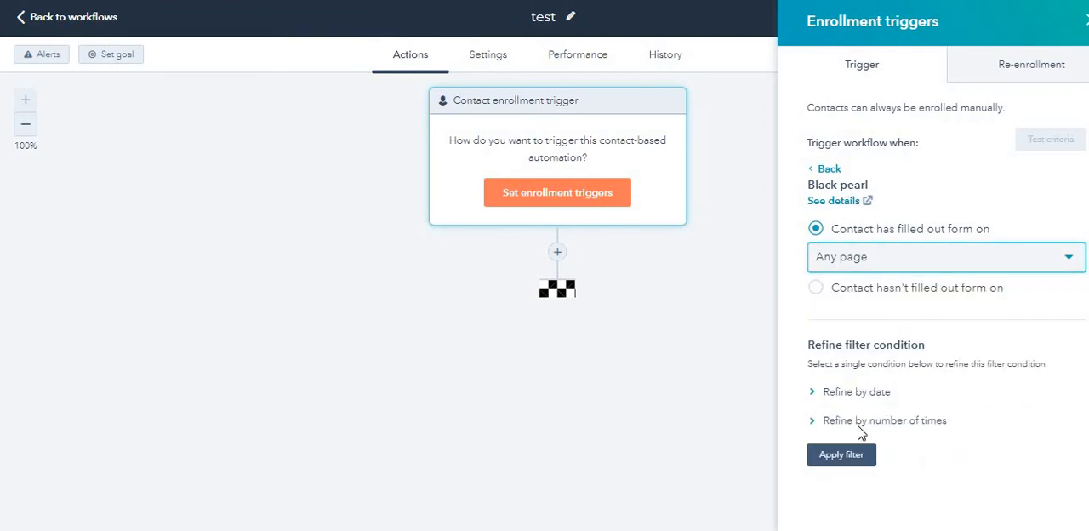
left_click(860, 459)
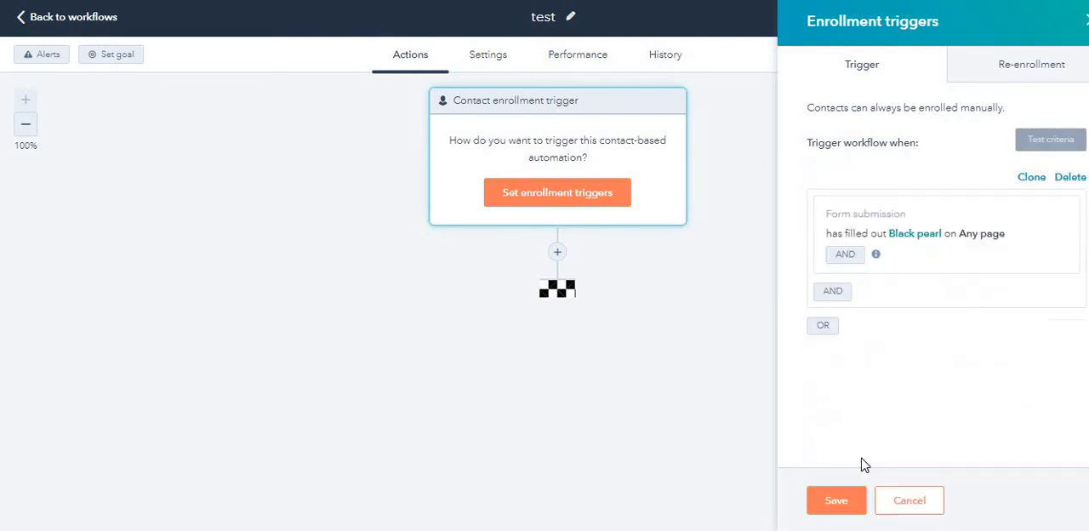
left_click(850, 504)
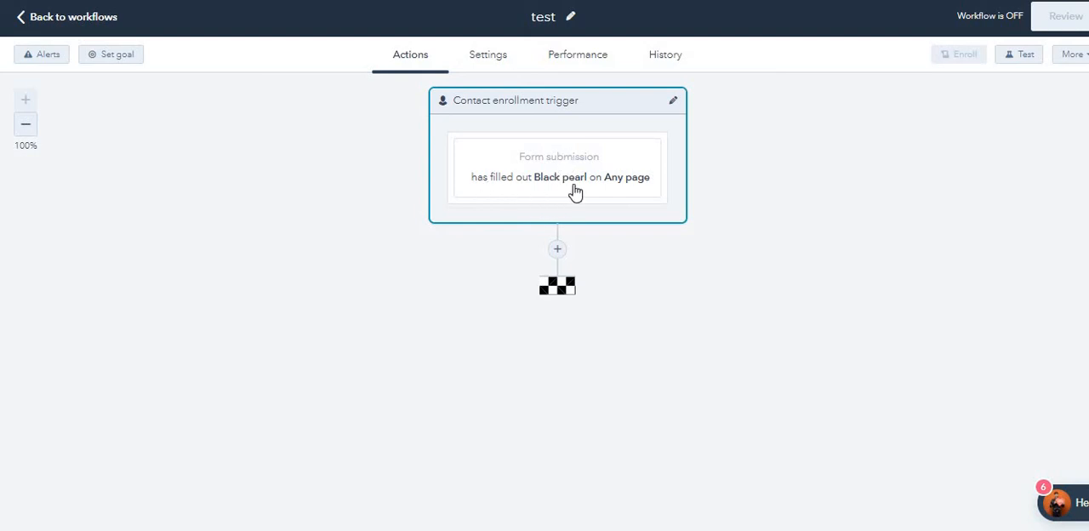
Step: Add a Rotate contact to owner action after the trigger, rotating between the team Omniyat & Jenan website chat, and save it
left_click(558, 250)
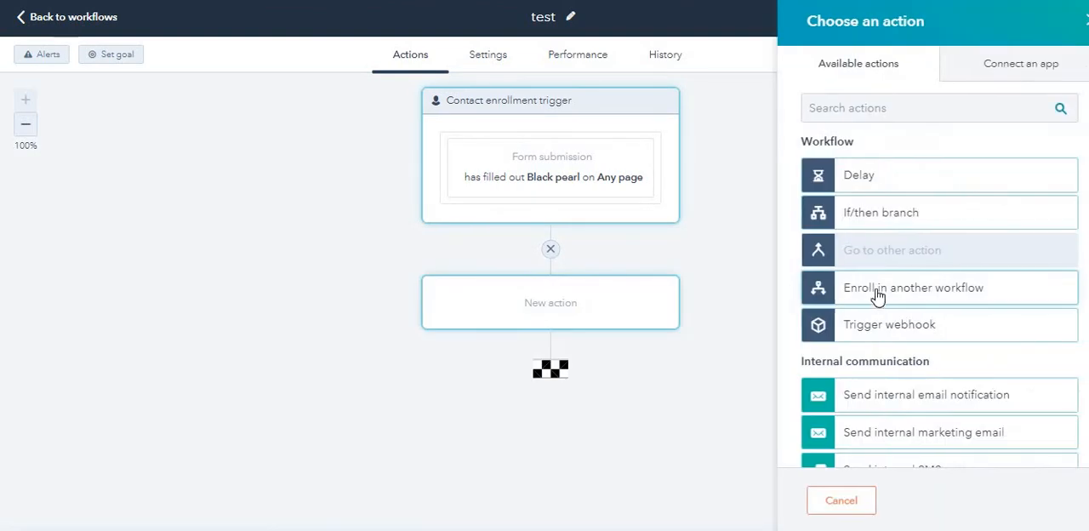
scroll(885, 396, "down", 2)
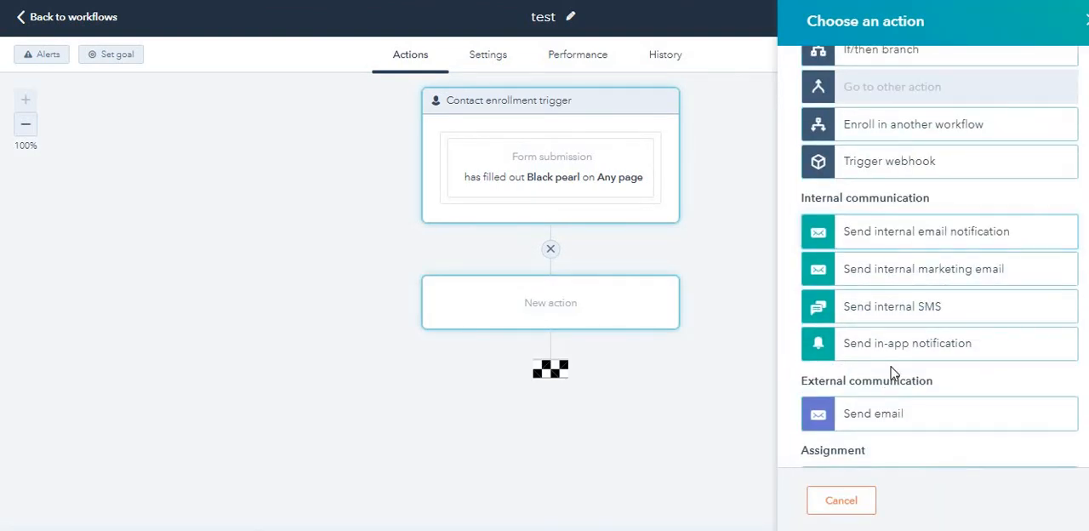
scroll(893, 373, "down", 1)
scroll(893, 373, "down", 1)
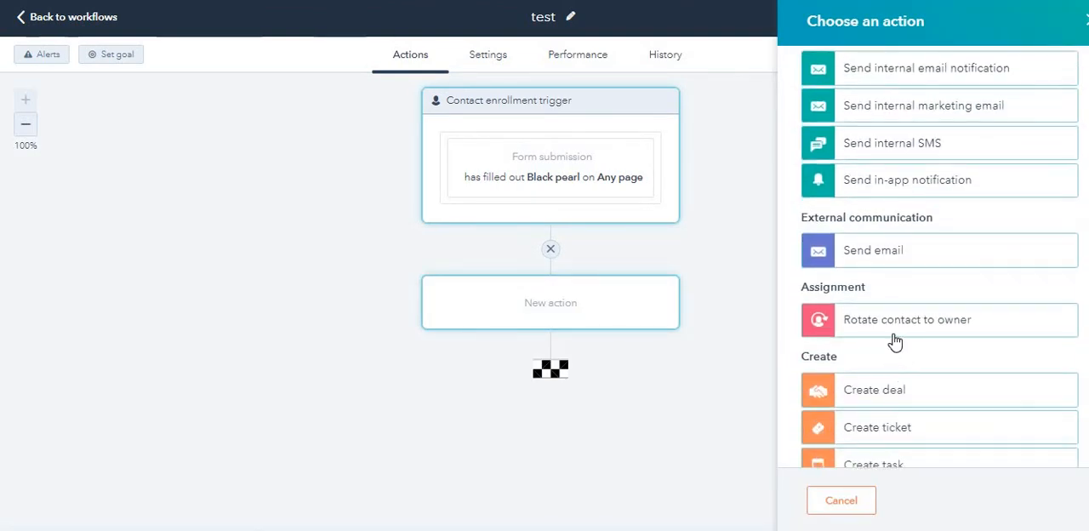
left_click(894, 330)
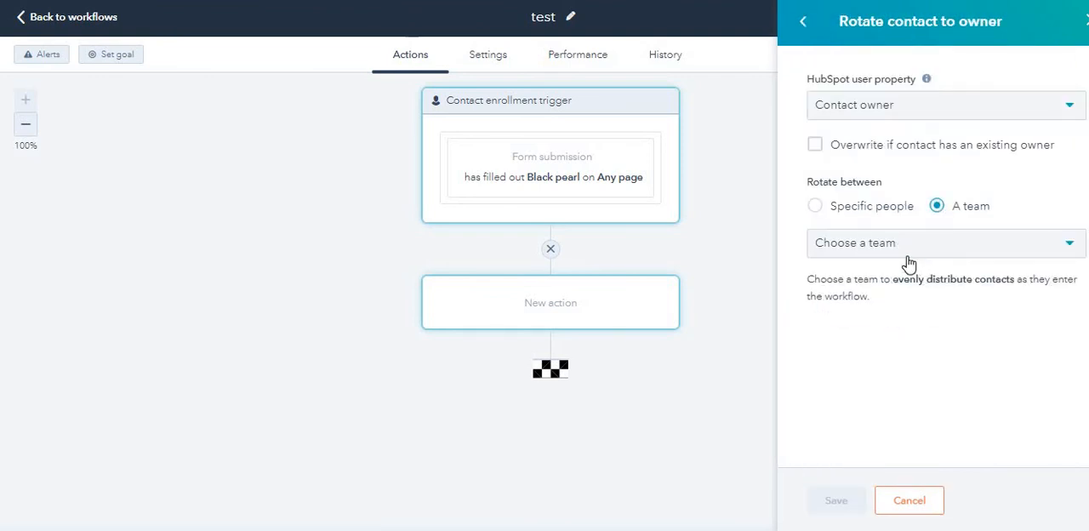
left_click(909, 264)
left_click(902, 336)
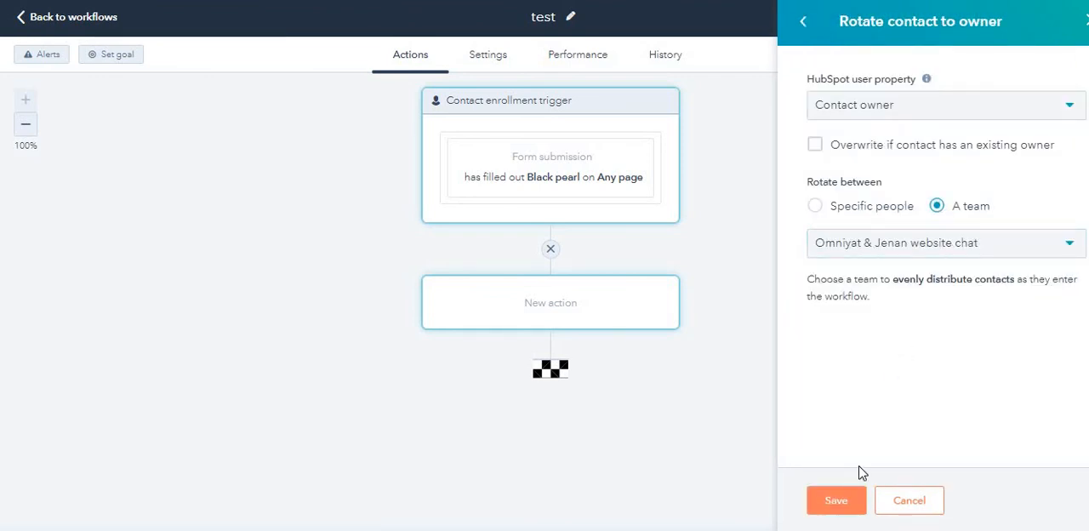
left_click(852, 500)
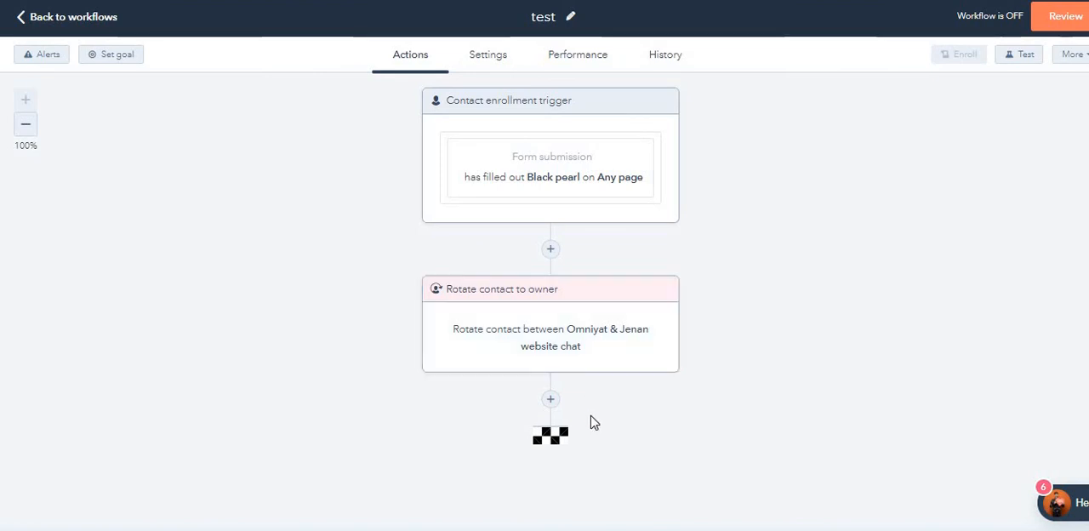
Step: Start a Set property value action below the Rotate contact to owner action
left_click(553, 399)
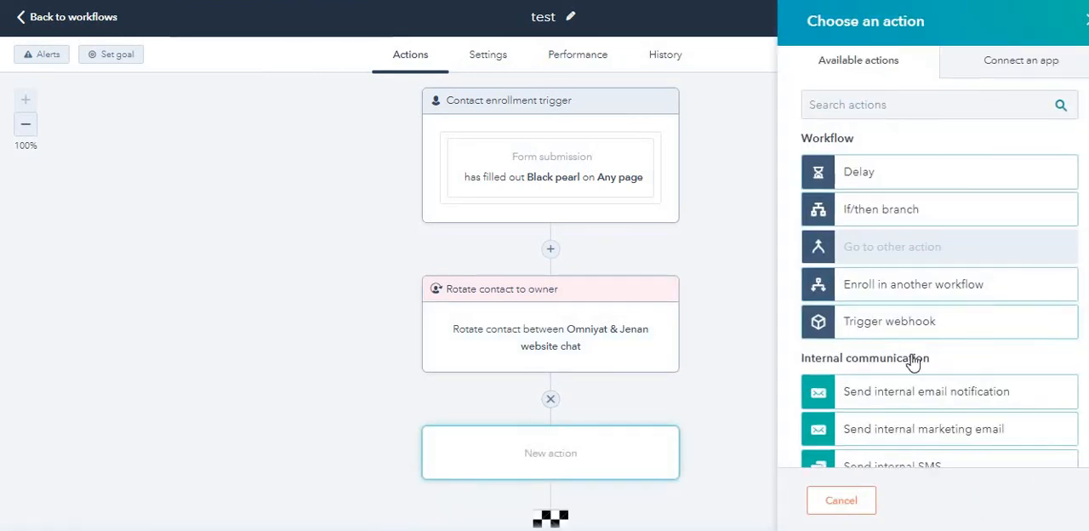
scroll(851, 358, "down", 3)
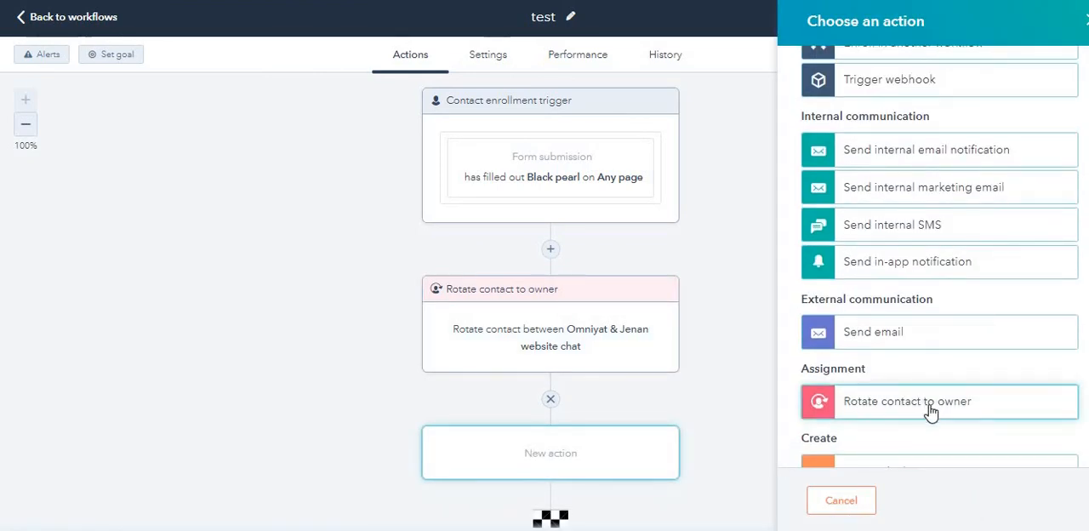
scroll(931, 412, "down", 1)
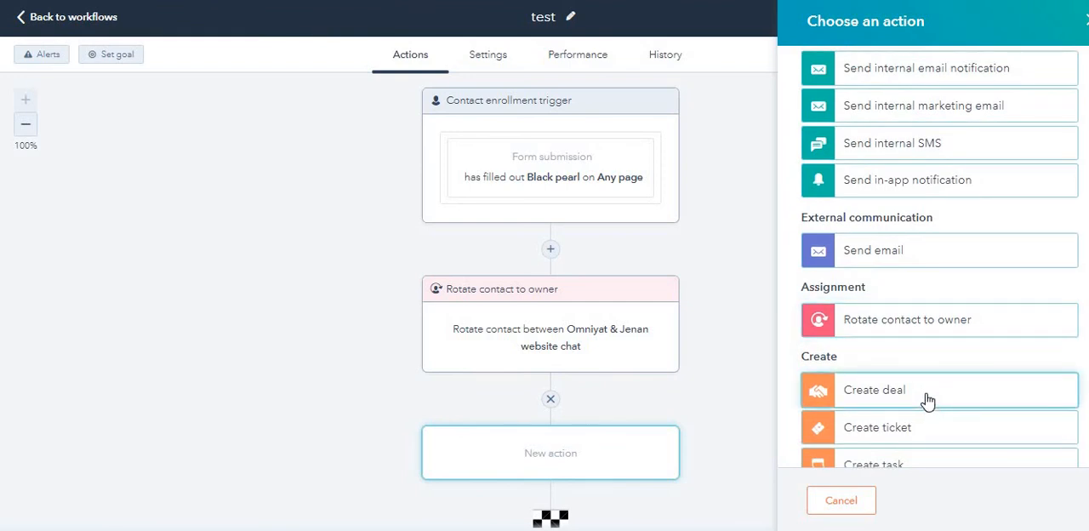
scroll(927, 400, "down", 2)
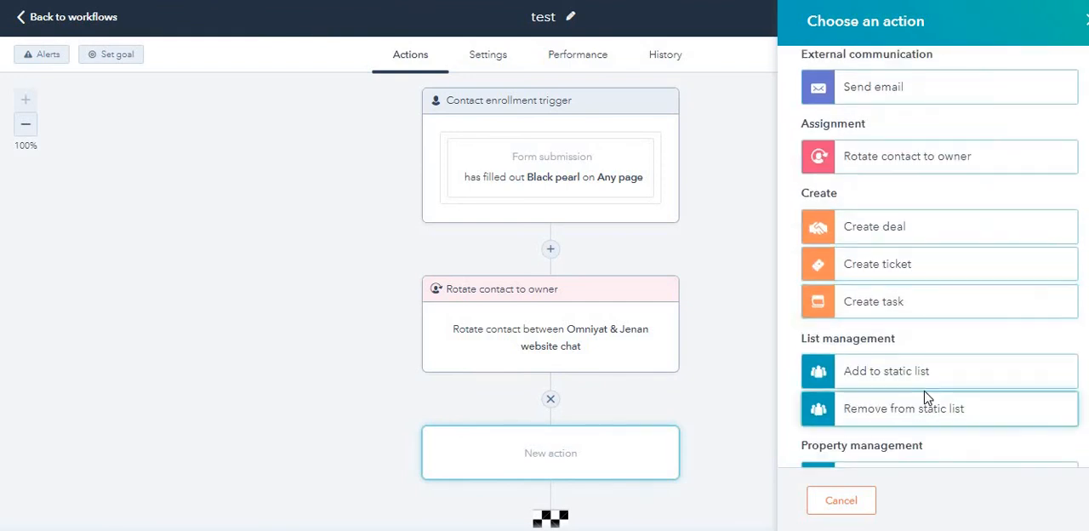
scroll(928, 398, "down", 1)
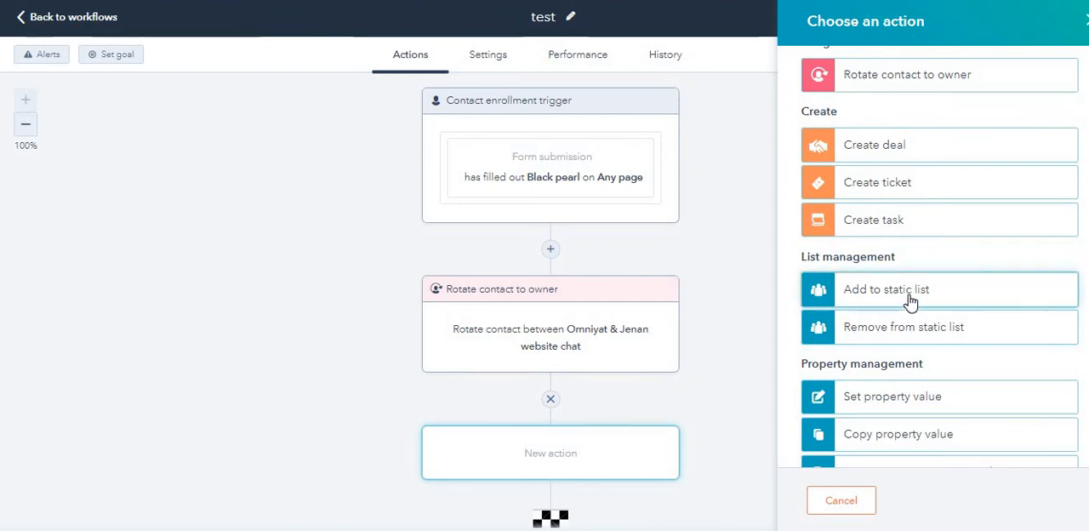
left_click(904, 412)
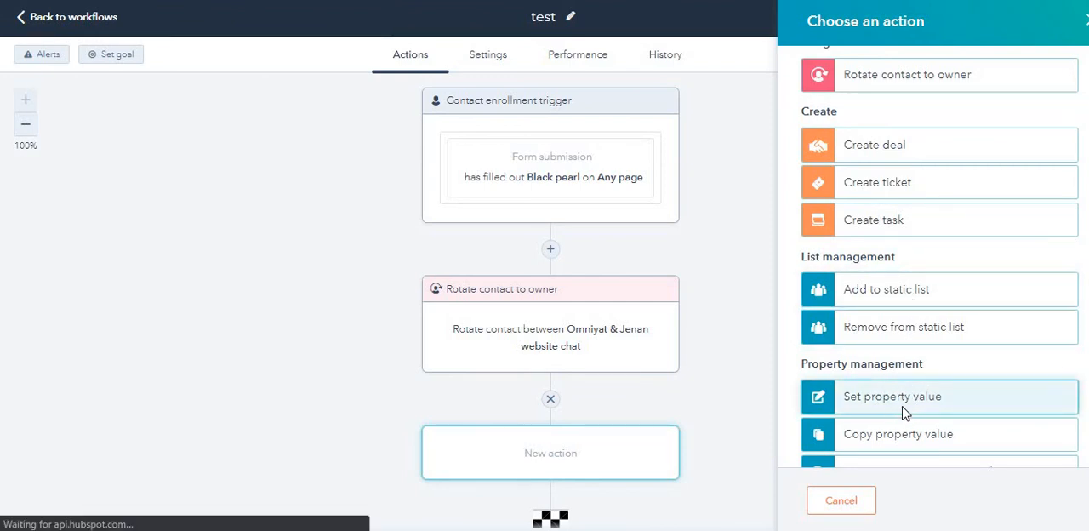
Step: Choose the contact property Lifecycle stage and set its new value to Marketing Qualified Lead
left_click(862, 77)
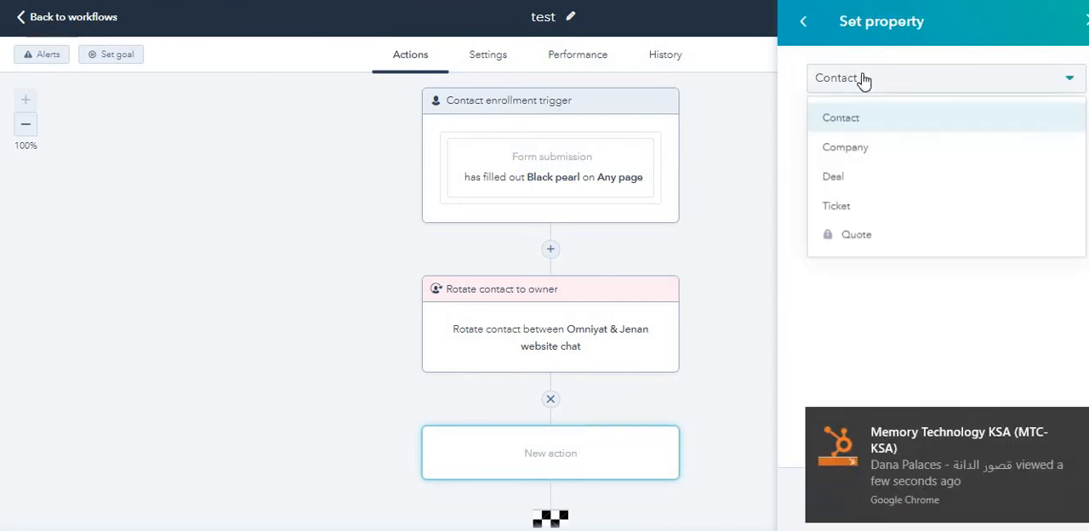
left_click(862, 77)
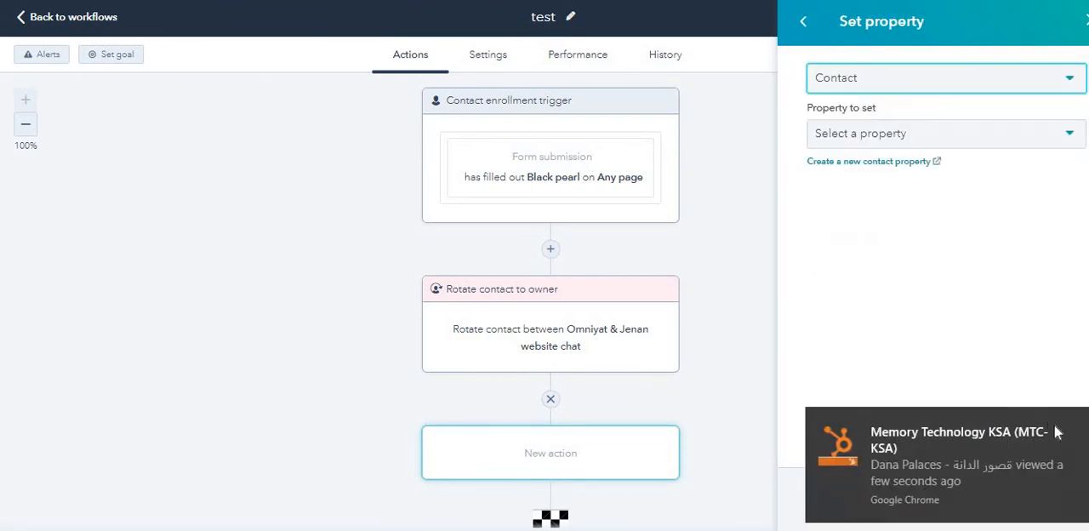
left_click(878, 145)
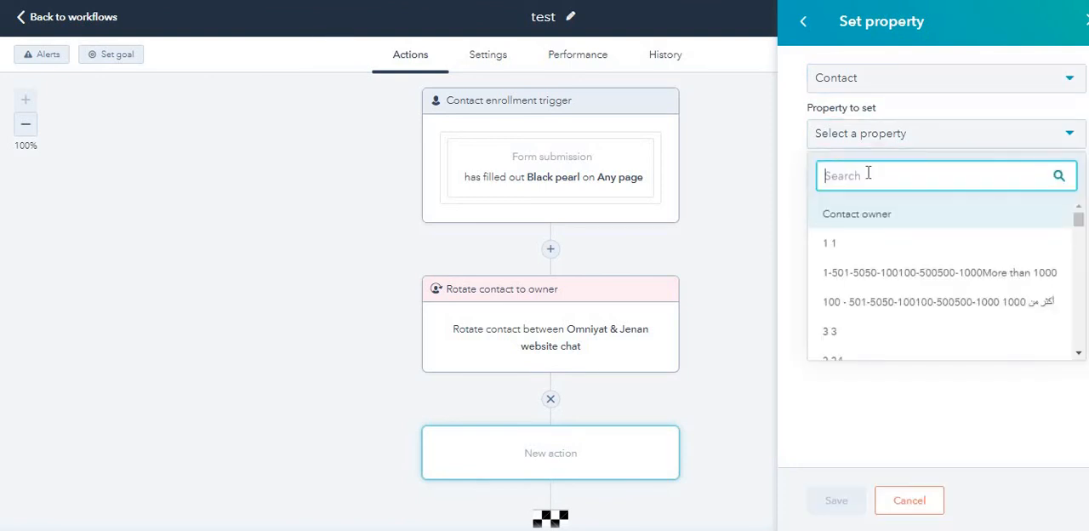
type("life")
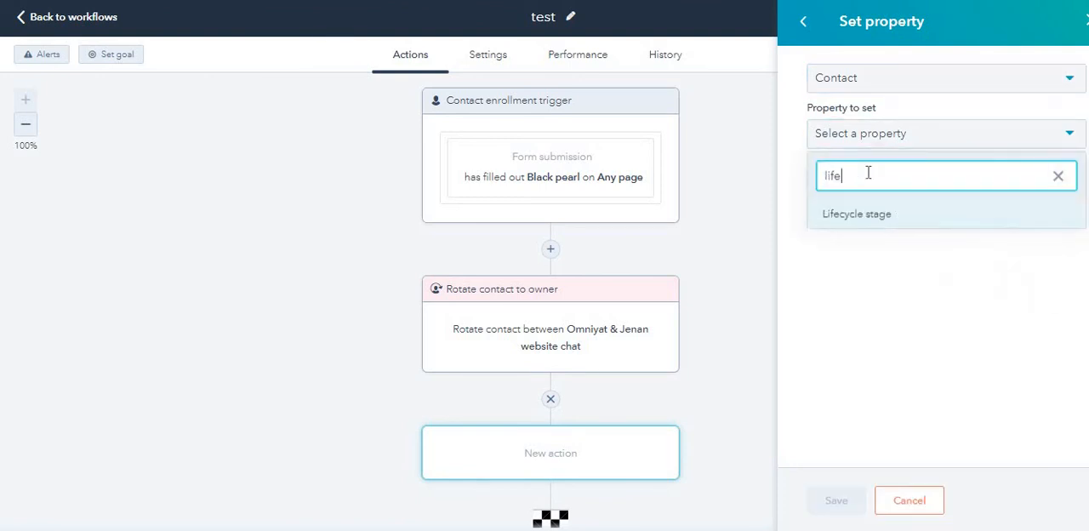
left_click(874, 223)
left_click(873, 228)
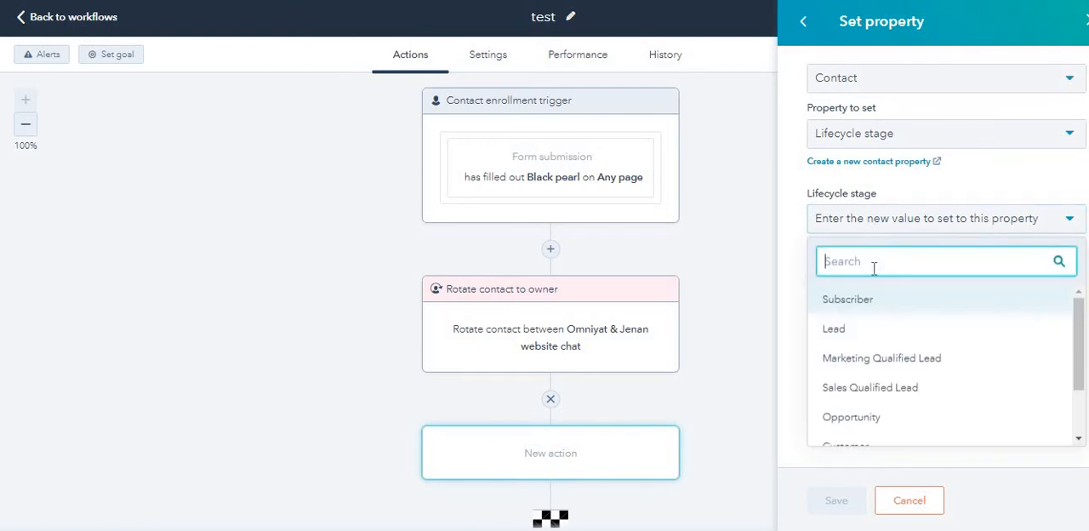
left_click(903, 374)
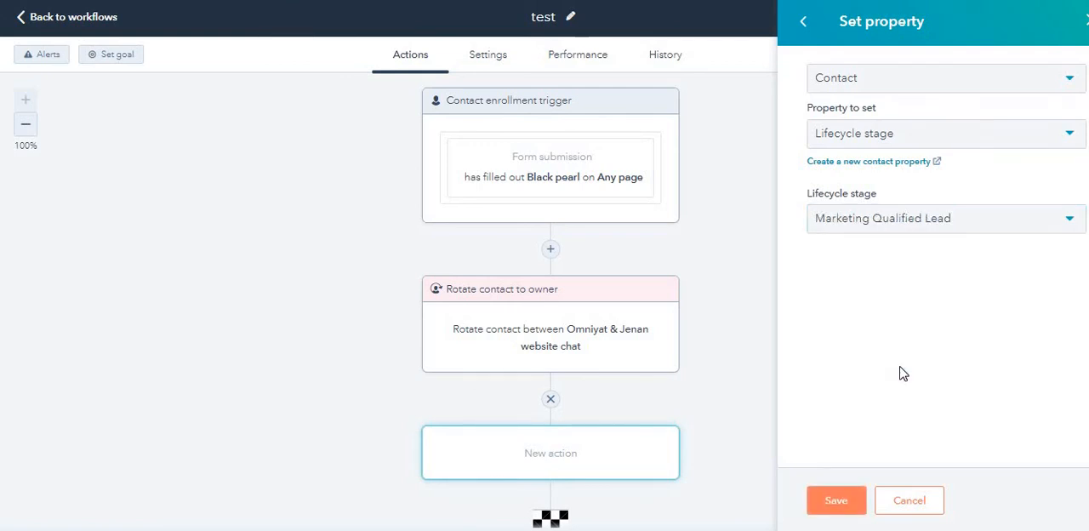
Step: Review the other lifecycle stages, select Marketing Qualified Lead again and save the property action
left_click(925, 232)
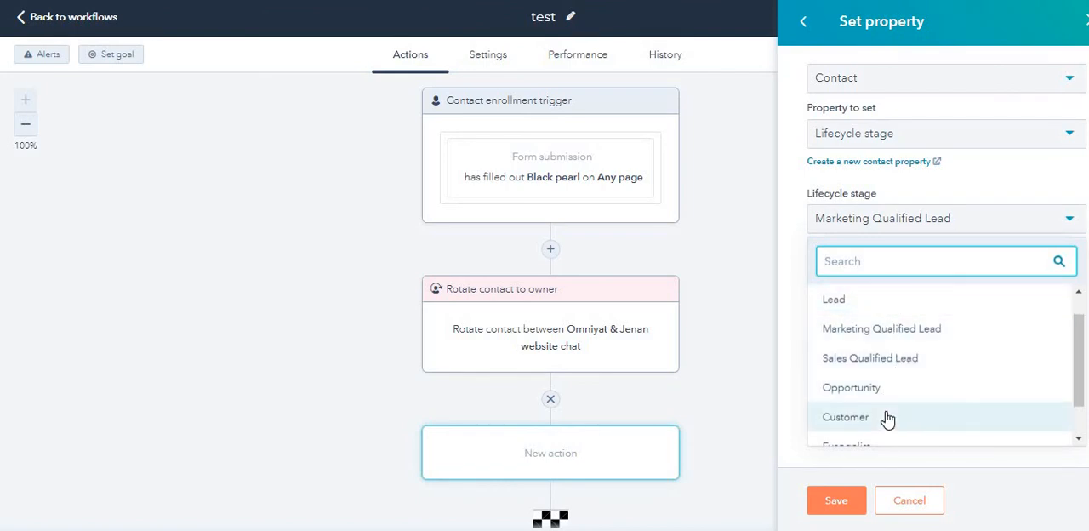
scroll(883, 415, "down", 1)
scroll(882, 400, "up", 2)
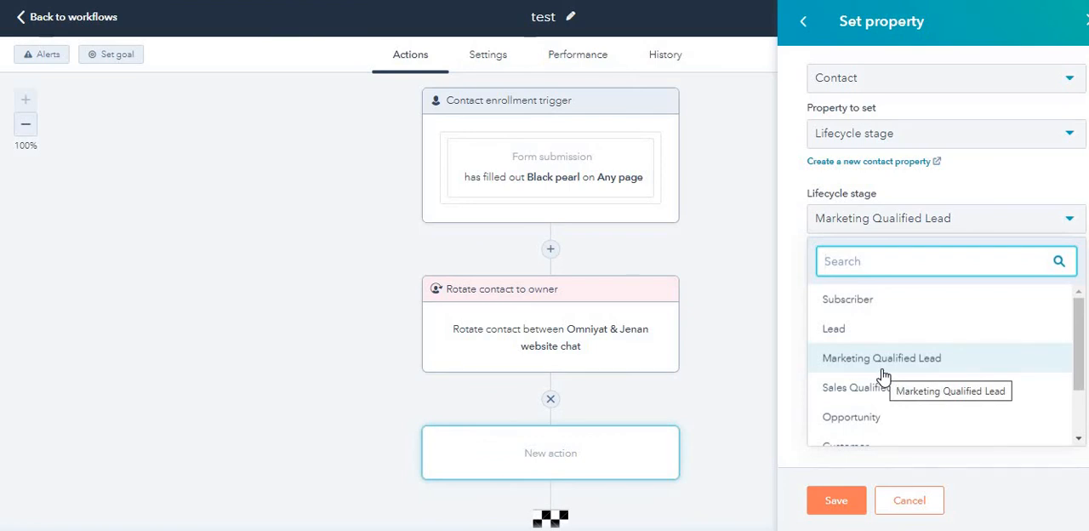
left_click(882, 369)
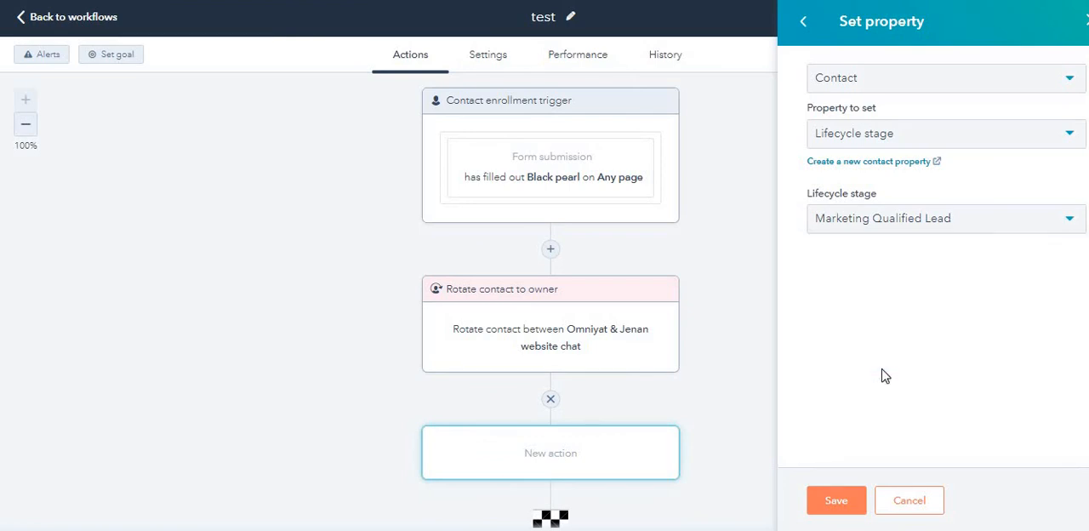
left_click(853, 502)
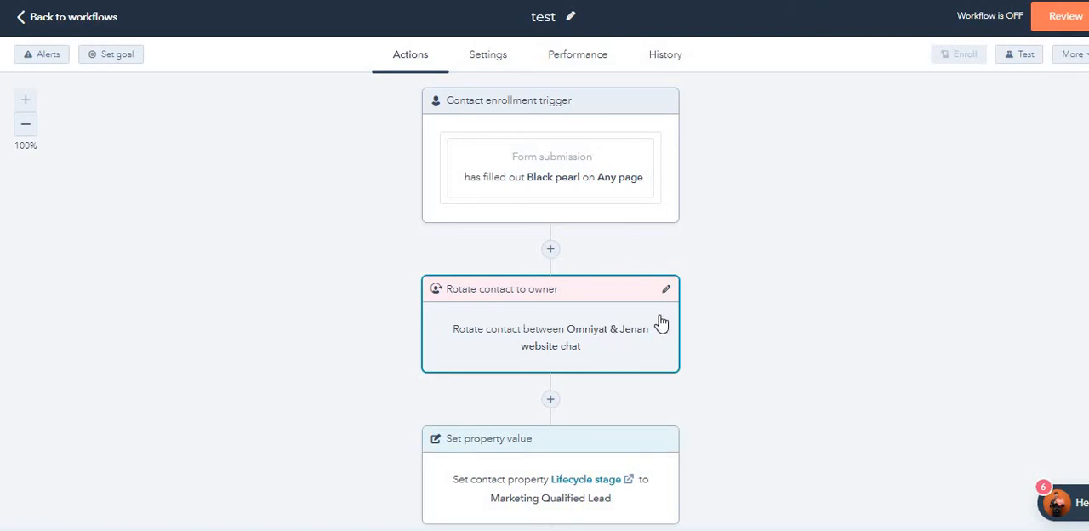
Step: Start a Send email action below the Set property value action
scroll(638, 317, "down", 2)
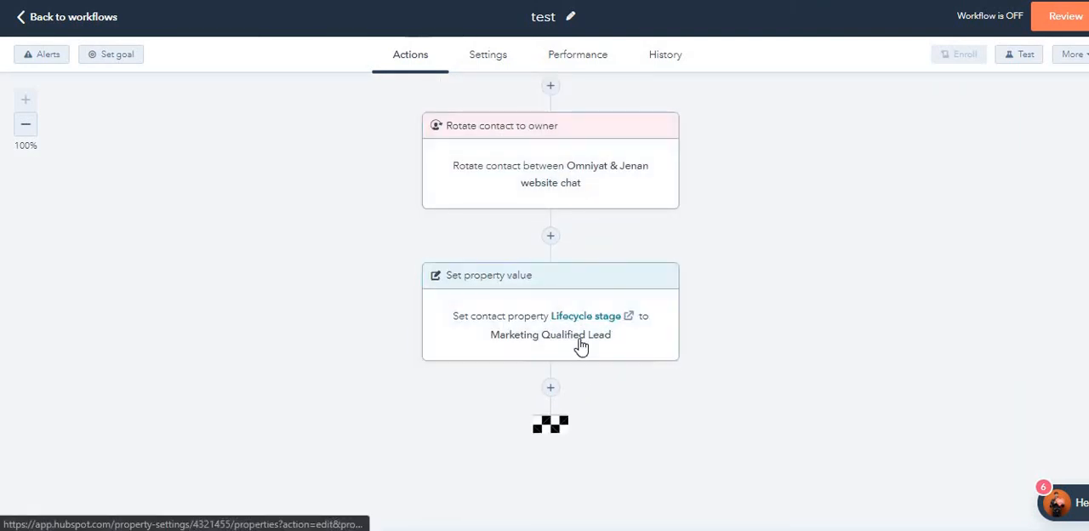
left_click(551, 389)
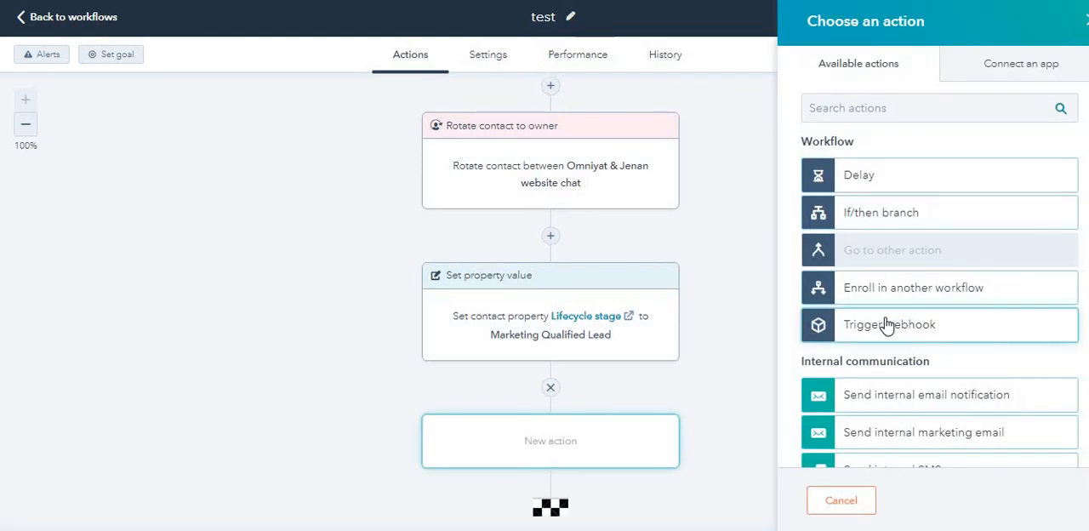
scroll(889, 323, "down", 1)
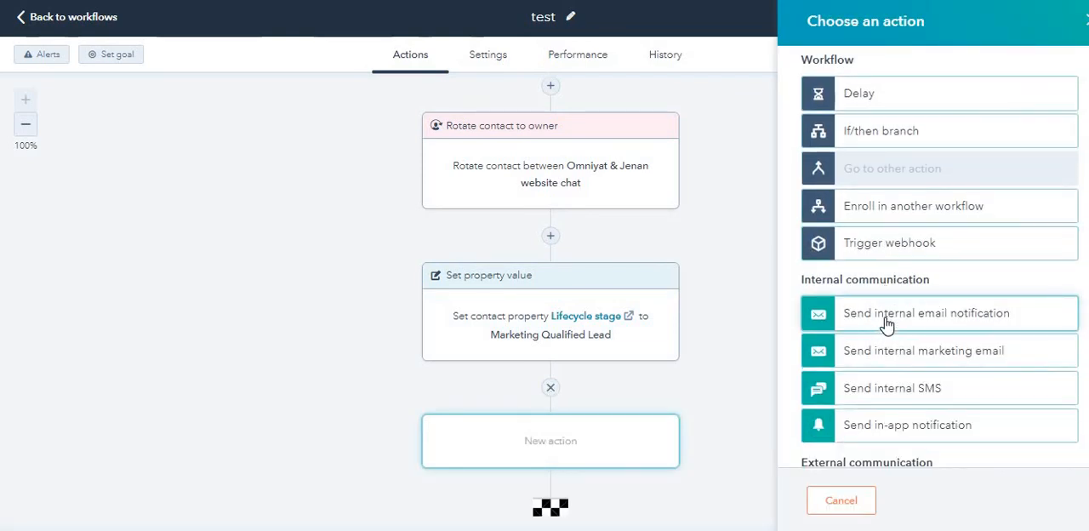
scroll(890, 317, "down", 1)
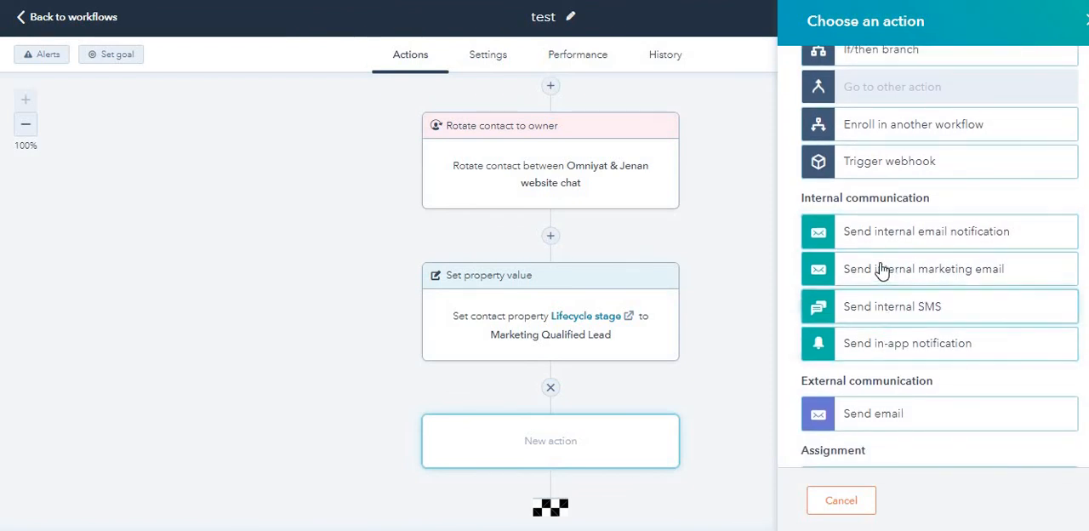
scroll(867, 345, "down", 1)
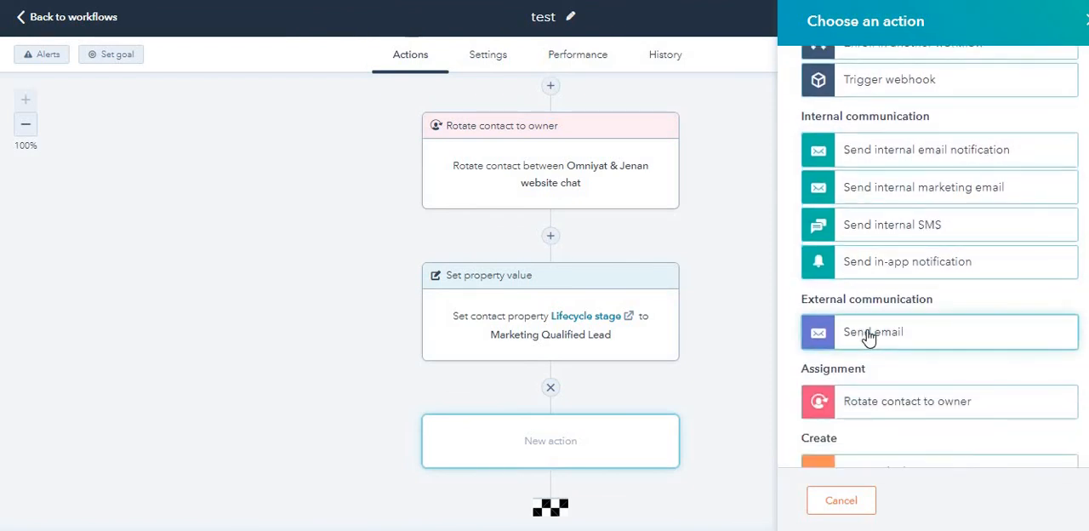
left_click(868, 338)
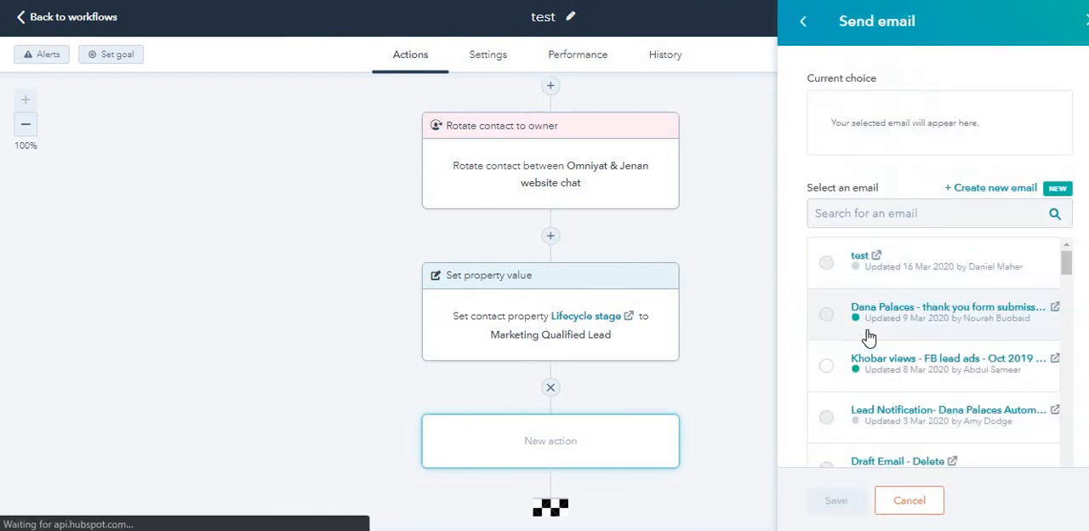
Step: Choose the email Dana Palaces - thank you form submission 2019 for the Send email action and save it
left_click(863, 219)
type("bla")
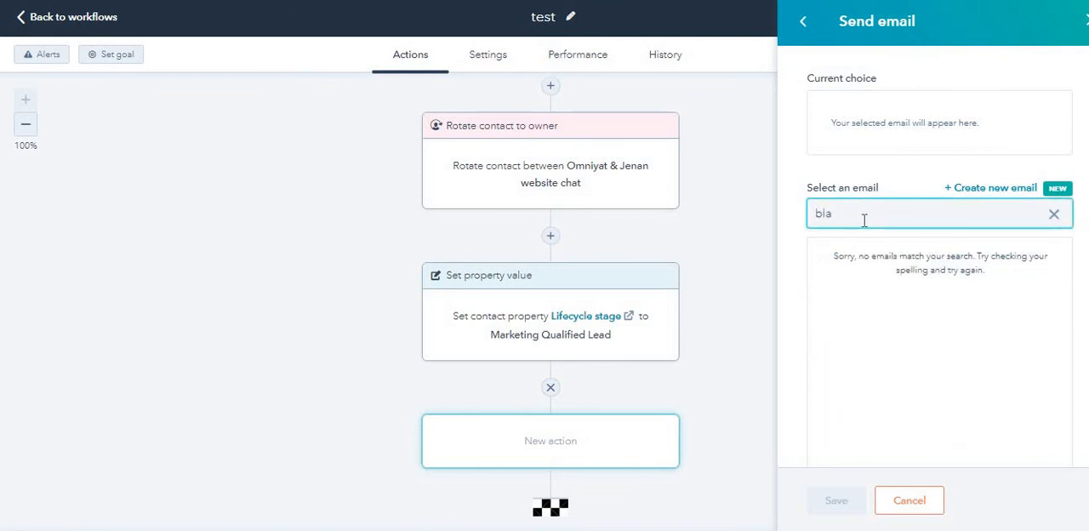
key("BackSpace")
key("BackSpace")
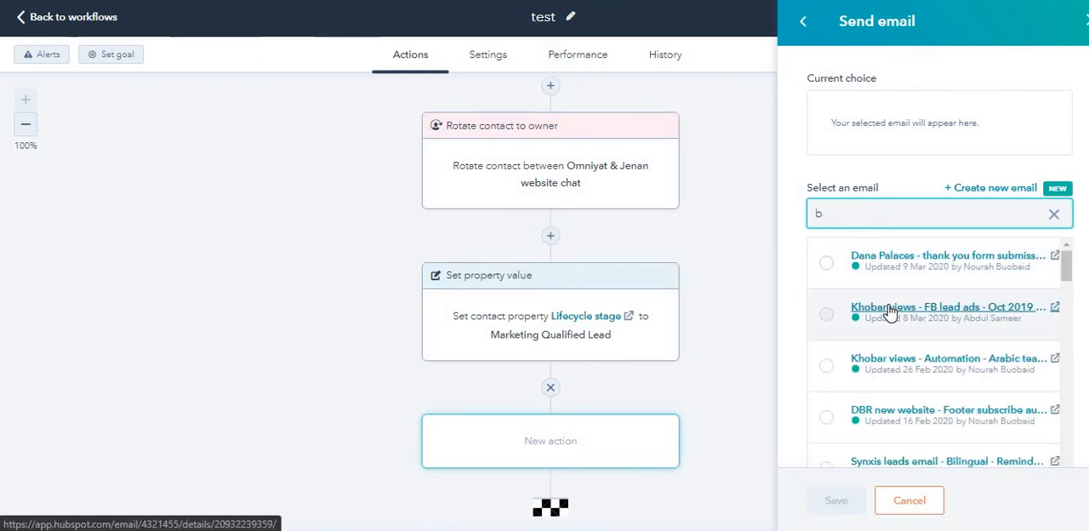
left_click(827, 265)
left_click(851, 509)
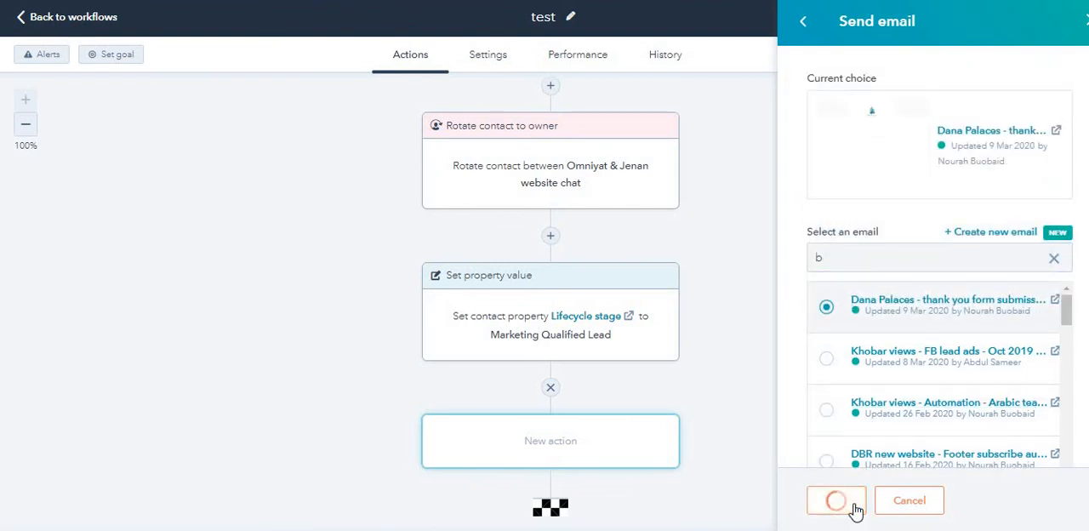
Step: Add a Delay of 3 days after the Send email action, save it and dismiss the desktop notification
scroll(747, 469, "down", 3)
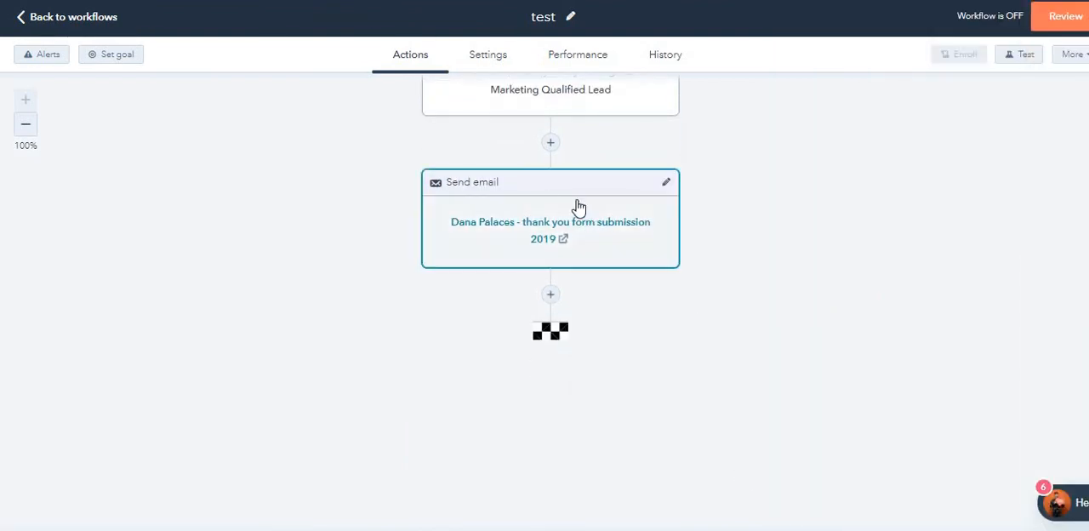
scroll(580, 270, "up", 1)
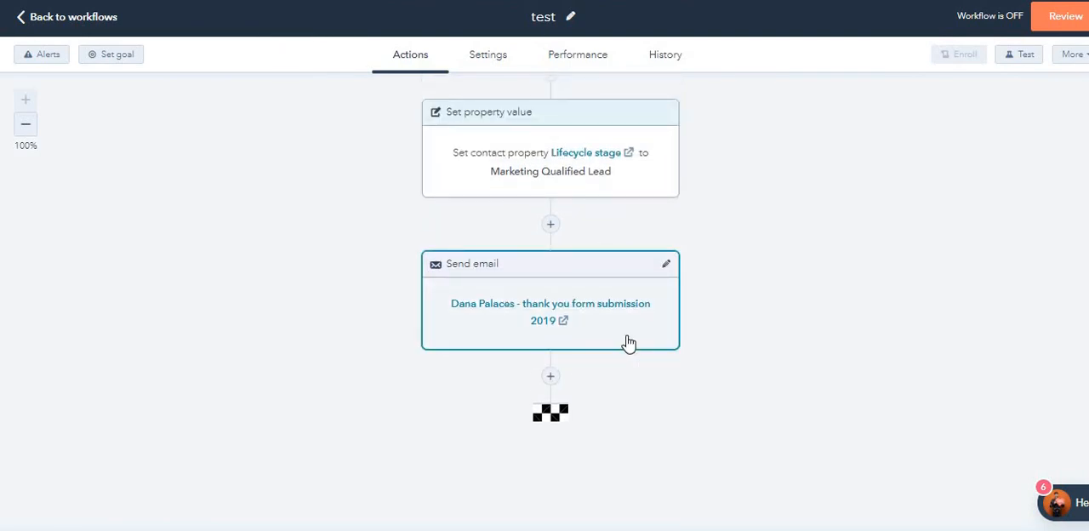
left_click(550, 375)
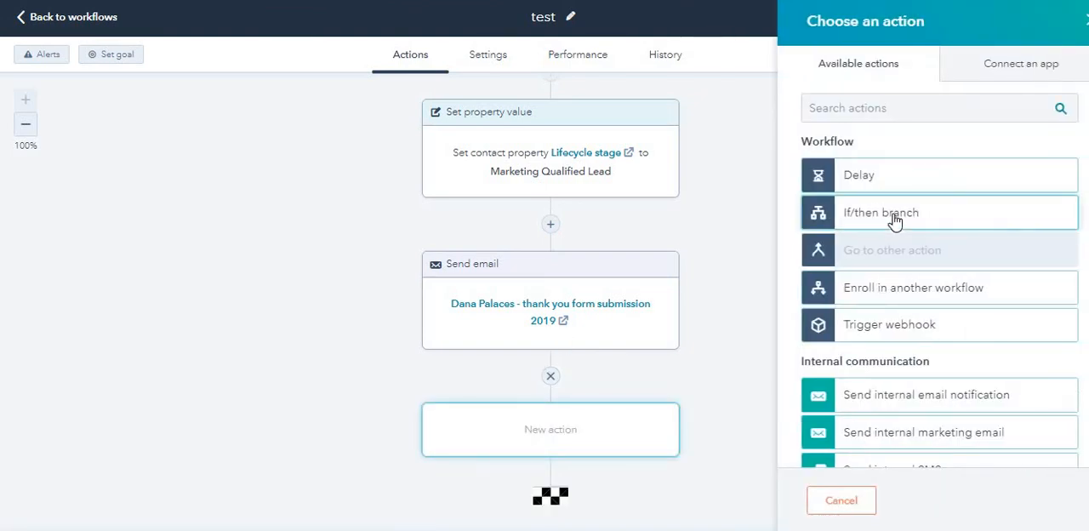
left_click(883, 174)
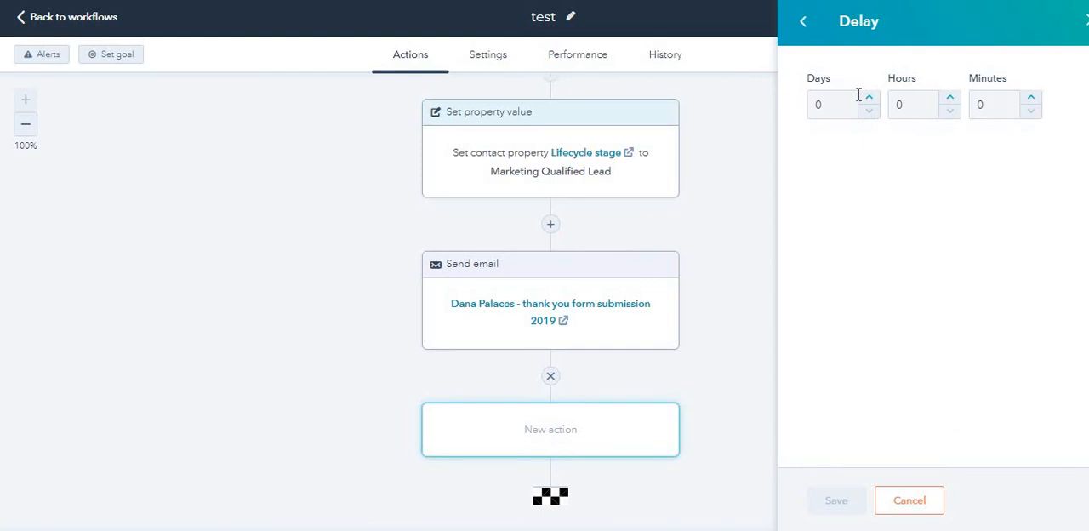
left_click(870, 101)
left_click(870, 101)
left_click(870, 100)
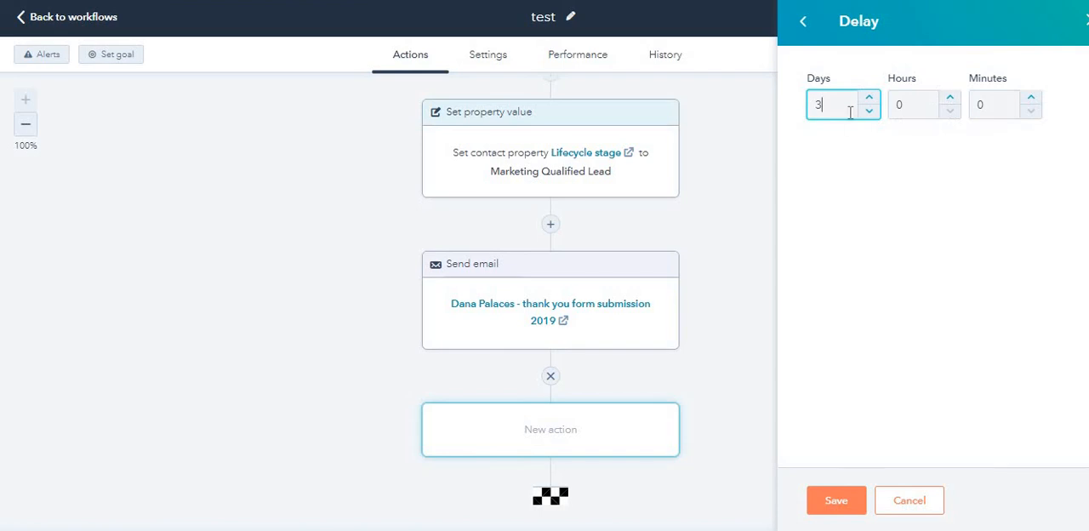
left_click(843, 504)
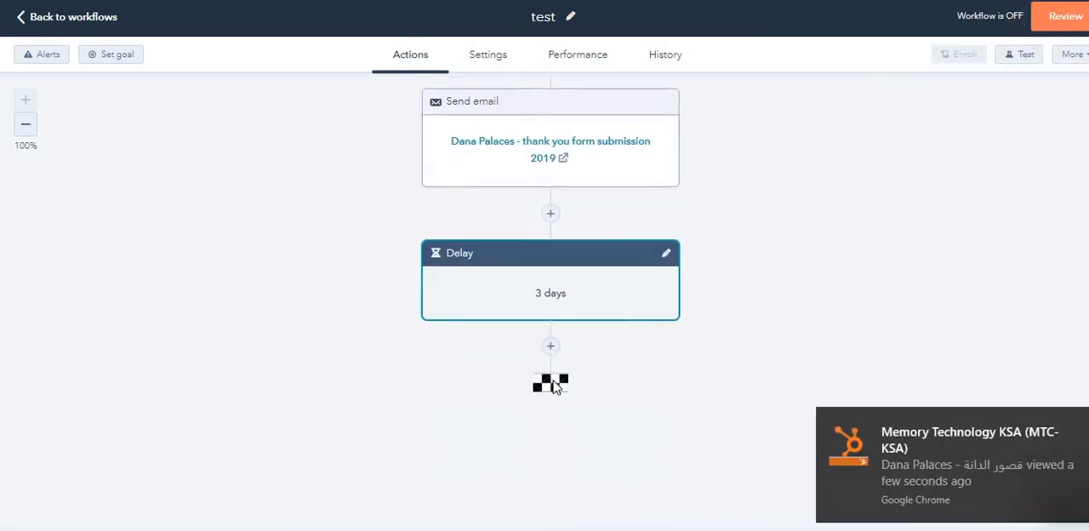
left_click(1084, 425)
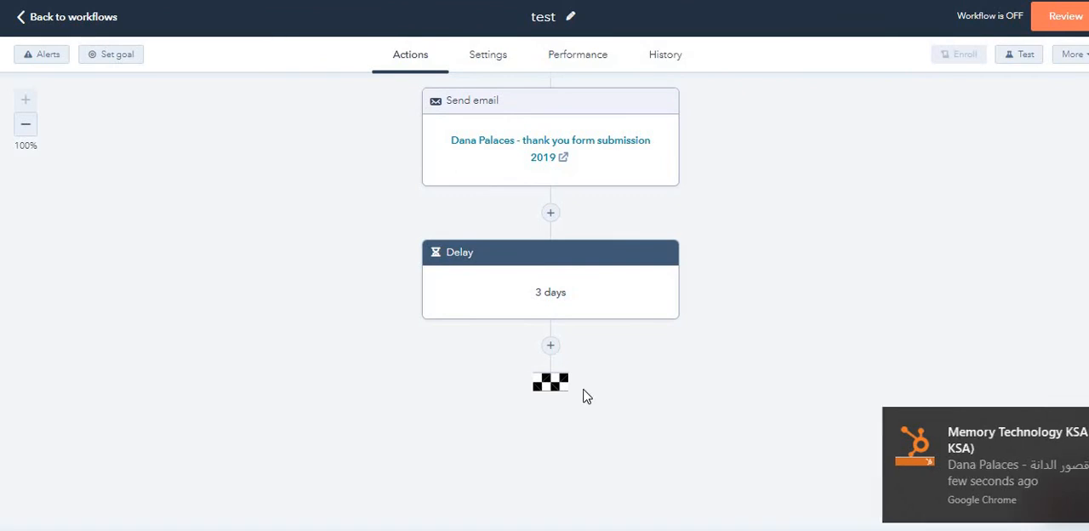
Step: Start an If/then branch after the delay, filtering on the marketing email Dana Palaces - thank you form submission 2019
left_click(551, 346)
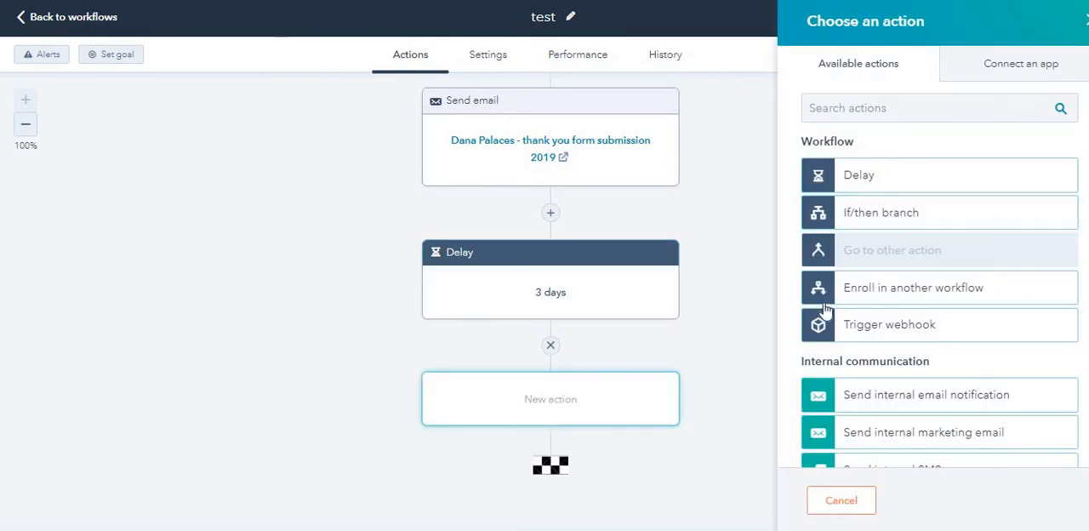
left_click(879, 219)
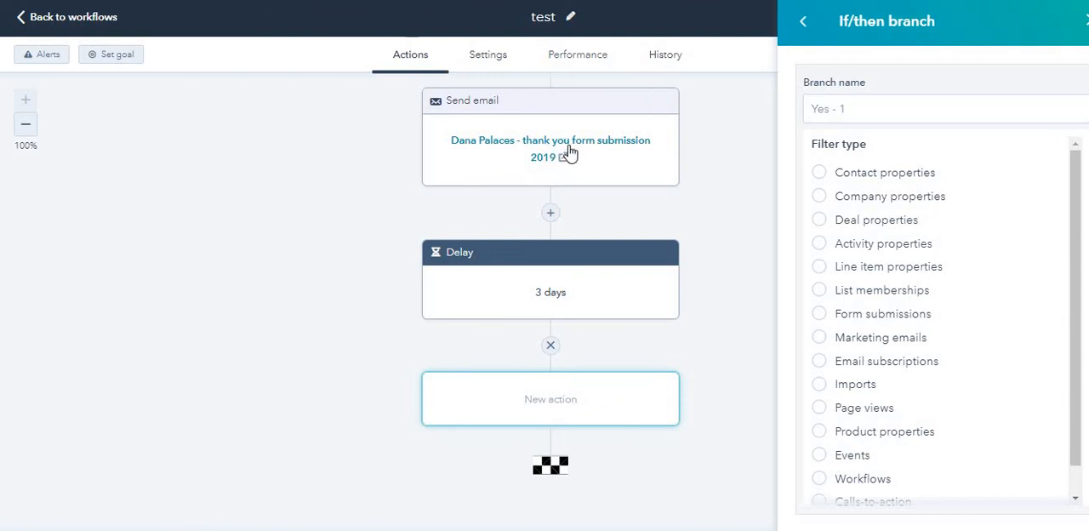
left_click(862, 338)
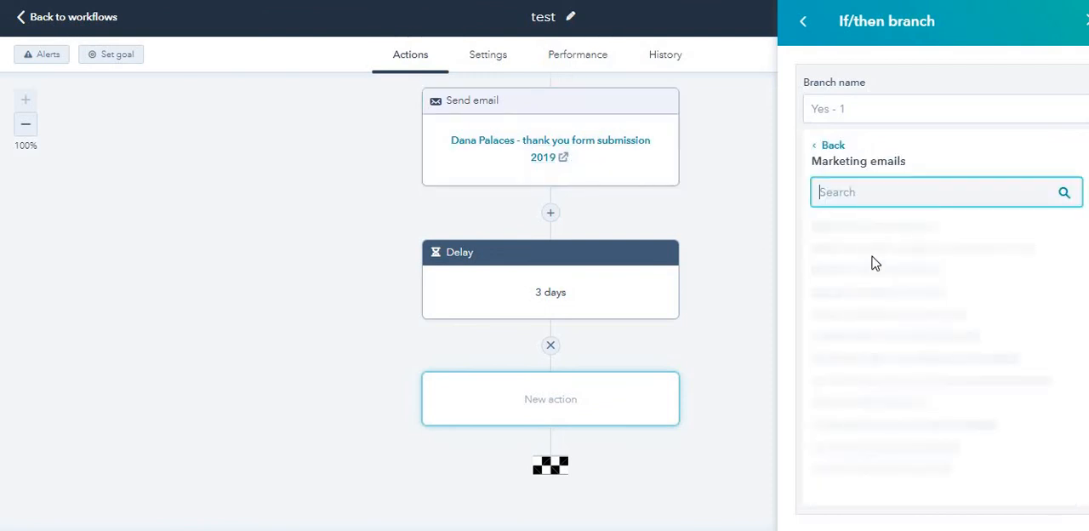
type("d")
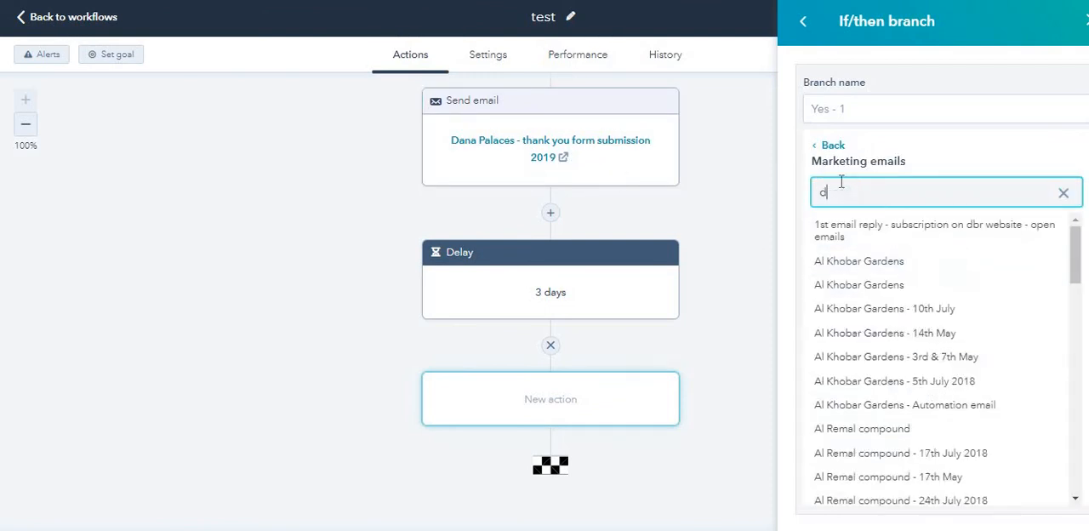
type("ana pa")
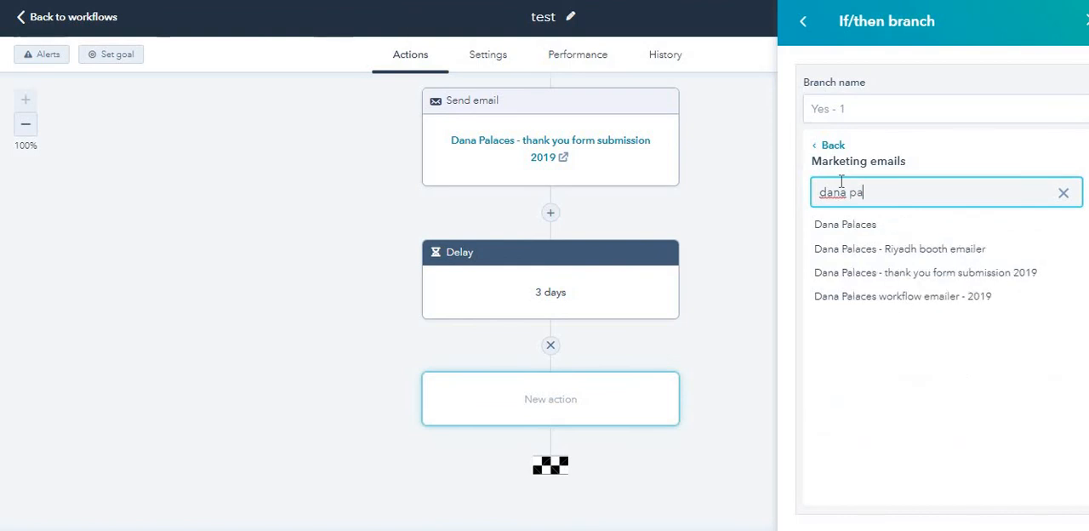
left_click(874, 273)
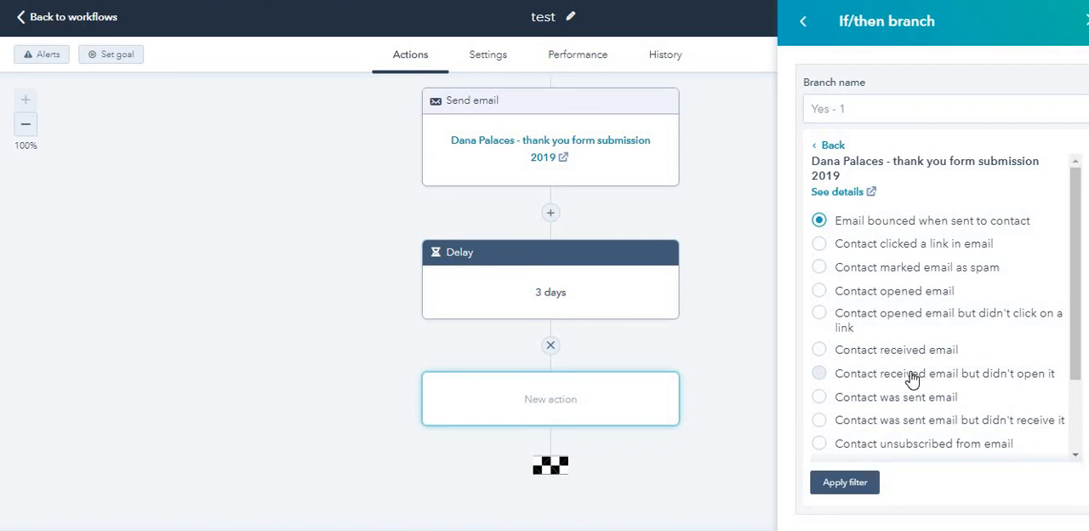
Step: Set the branch condition to contacts who received the Dana Palaces thank-you email but didn't open it, and save the If/then branch
left_click(911, 379)
left_click(859, 489)
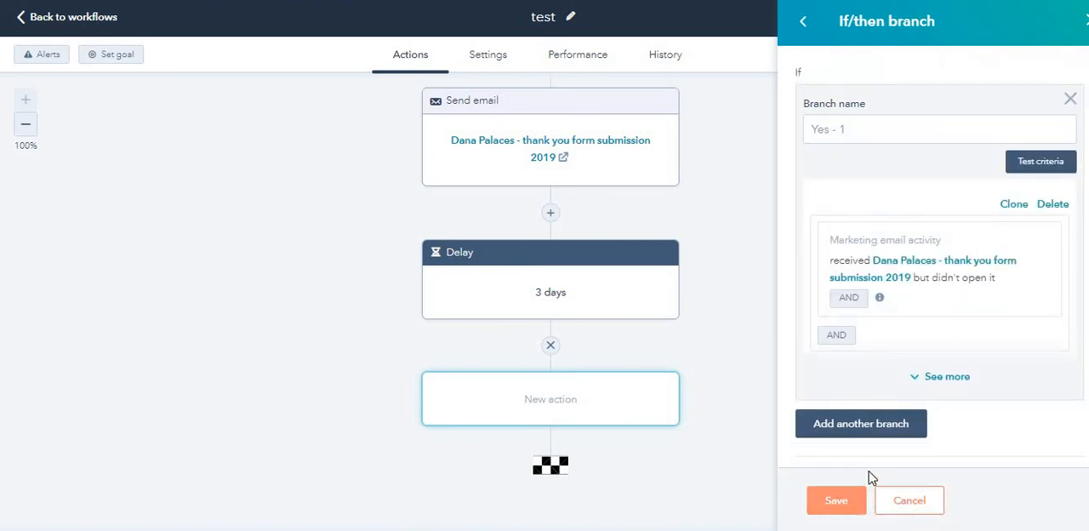
left_click(836, 500)
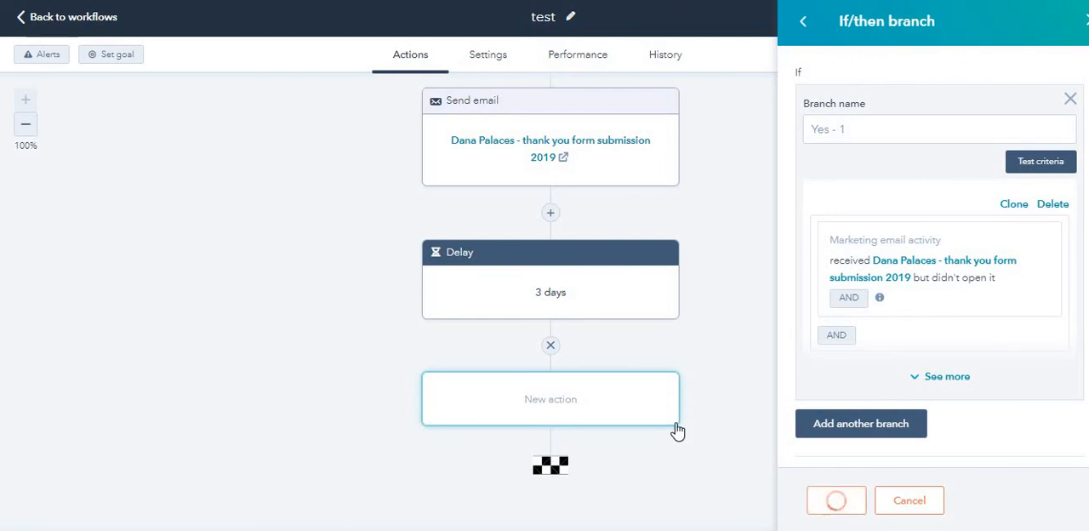
Step: Add a Send email action to the Yes - 1 branch using Dana Palaces - thank you form submission 2019 and save it
scroll(662, 387, "down", 3)
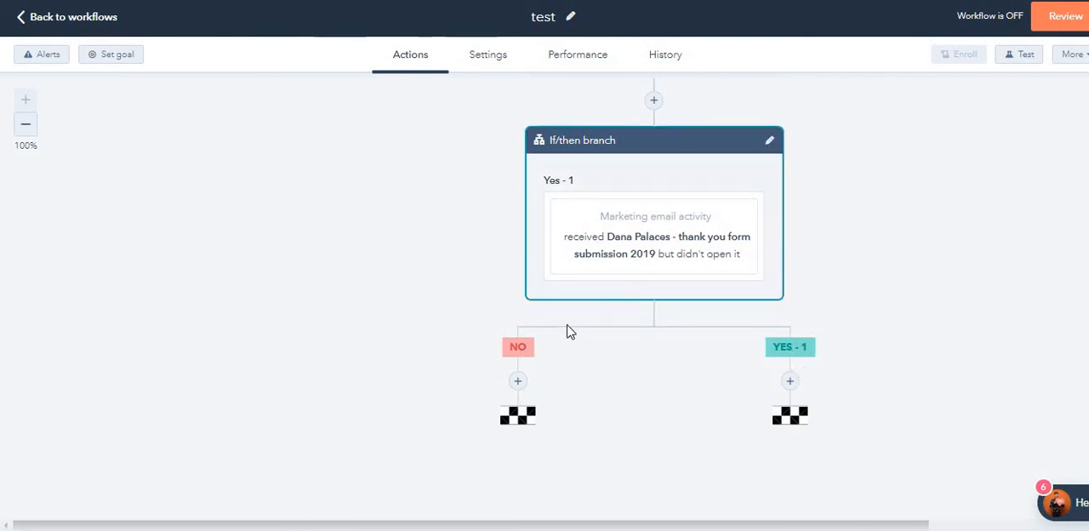
left_click(791, 388)
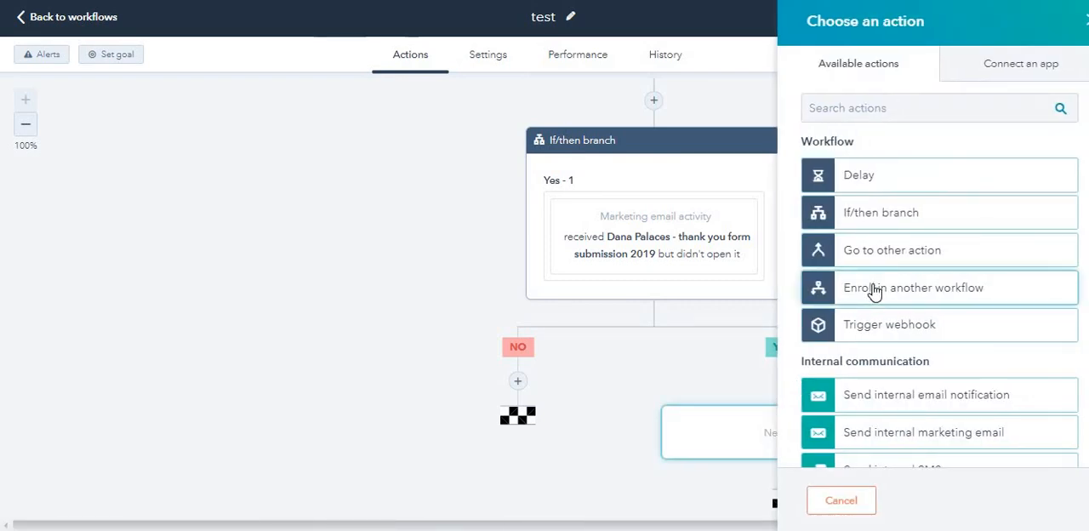
scroll(885, 340, "down", 2)
scroll(887, 365, "down", 1)
scroll(626, 245, "up", 2)
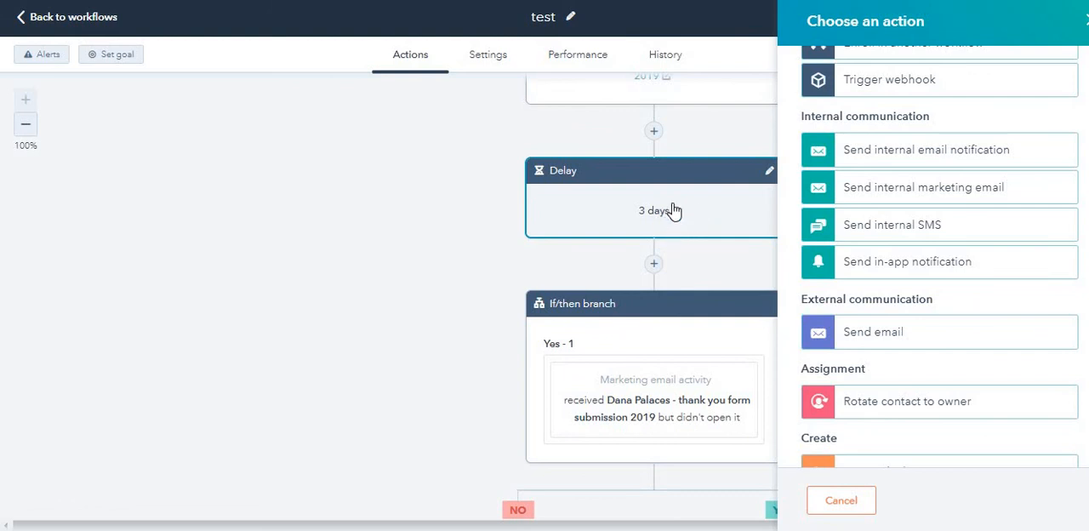
scroll(673, 211, "up", 3)
scroll(652, 311, "down", 2)
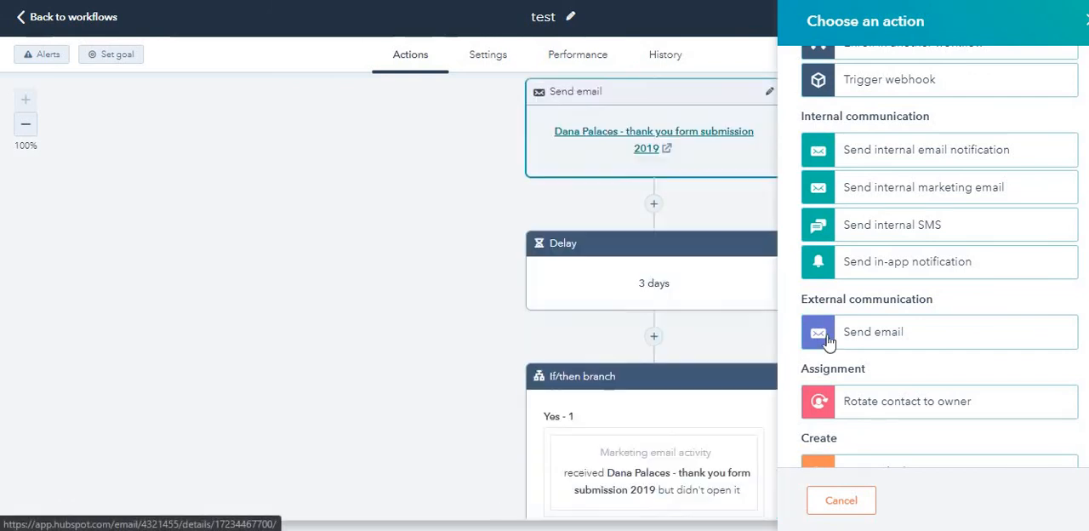
scroll(883, 312, "down", 1)
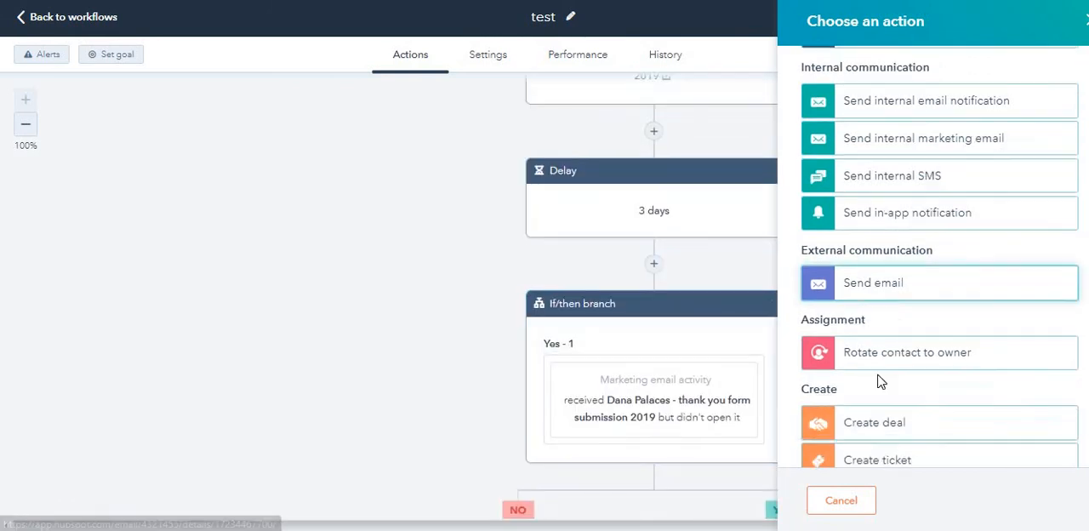
left_click(876, 267)
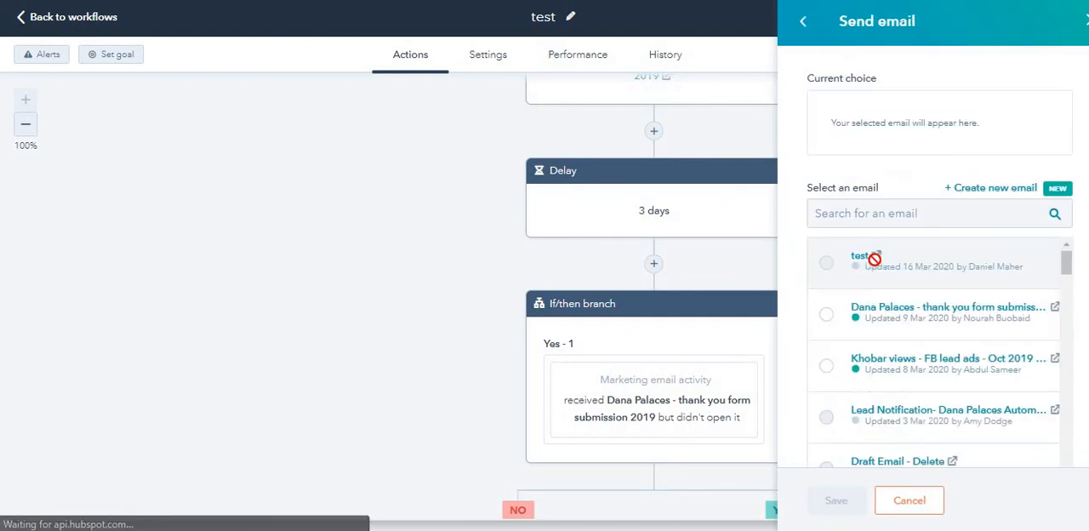
left_click(821, 311)
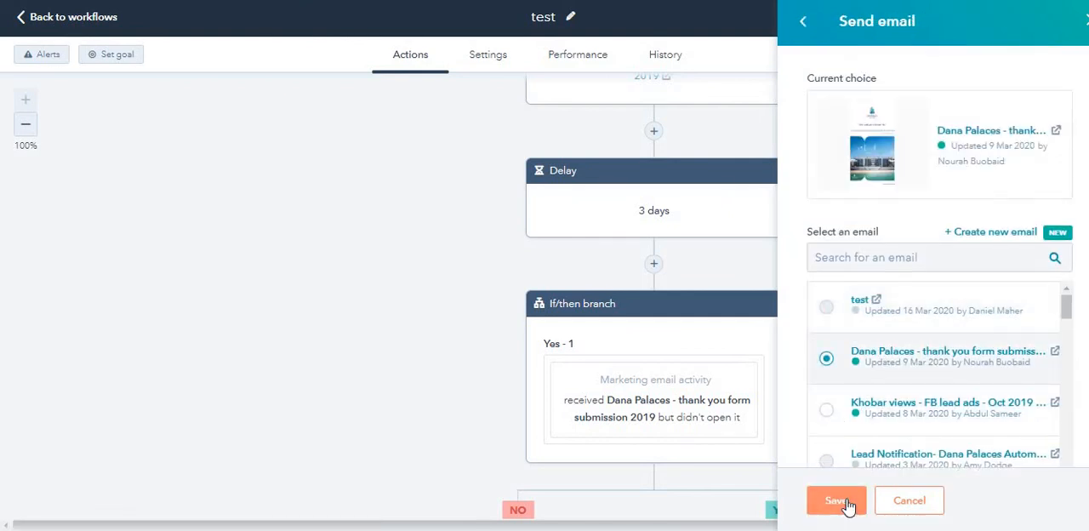
left_click(837, 501)
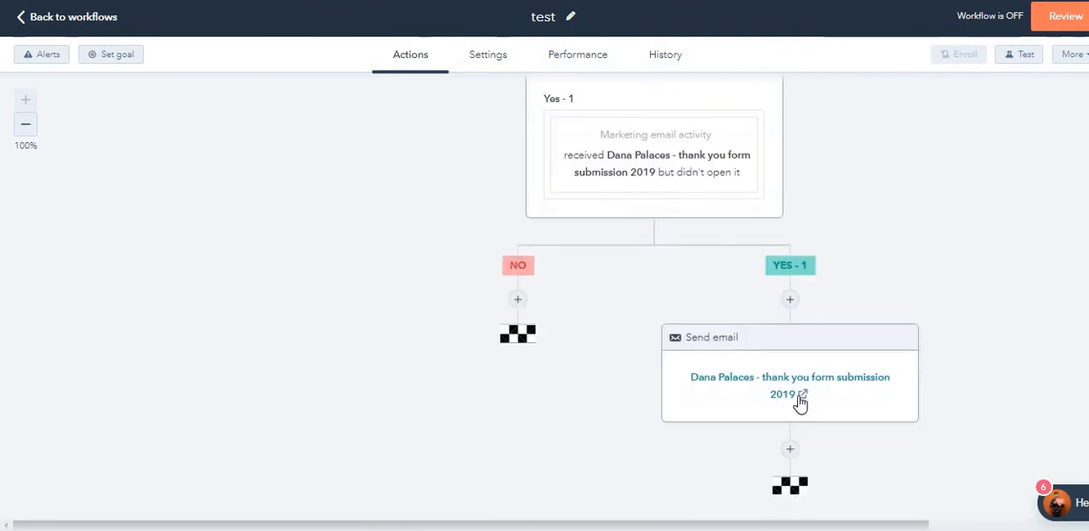
Step: Add a Send email action to the No branch using Khobar views - FB lead ads - Oct 2019 campaign and save it
scroll(638, 317, "down", 2)
scroll(712, 385, "up", 2)
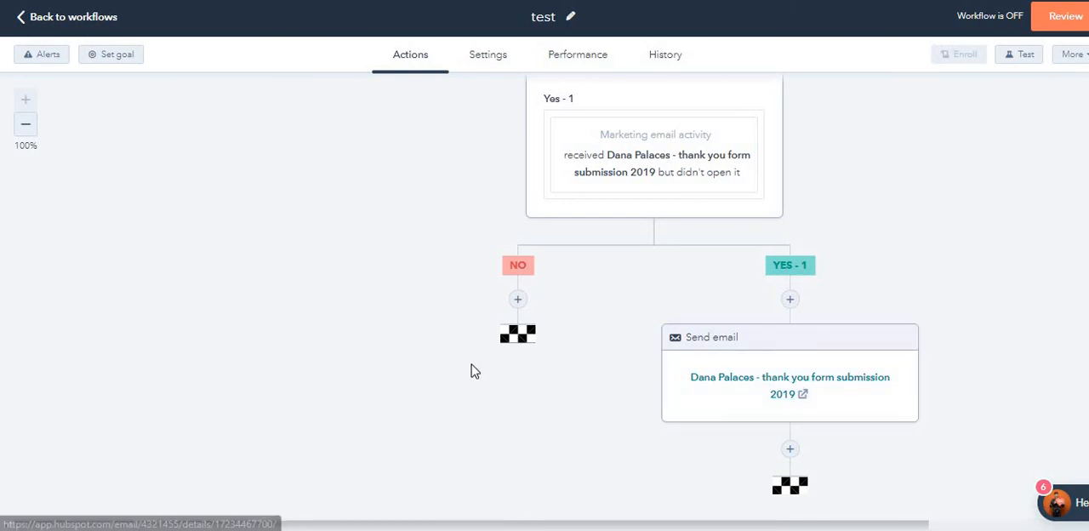
scroll(470, 369, "up", 2)
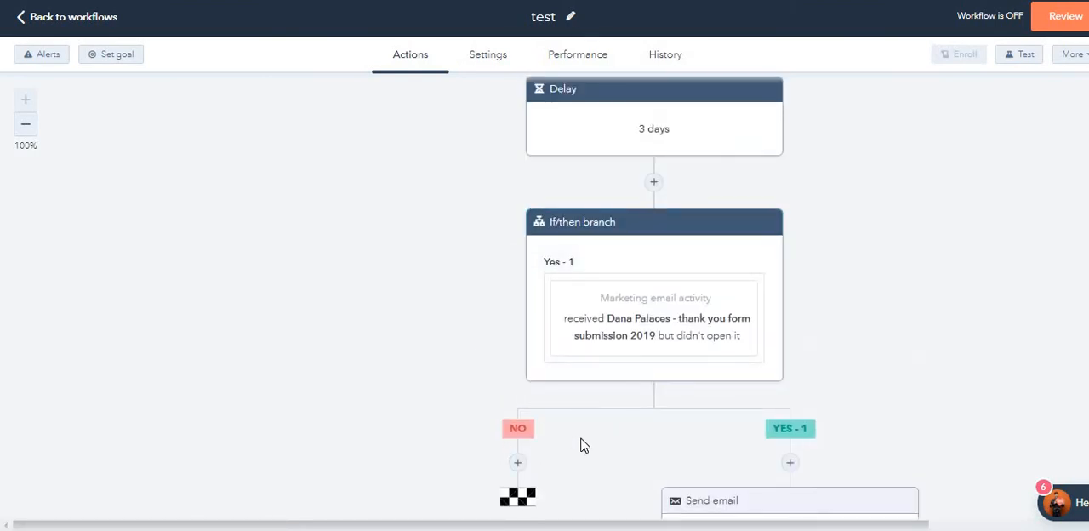
scroll(583, 446, "down", 2)
left_click(518, 300)
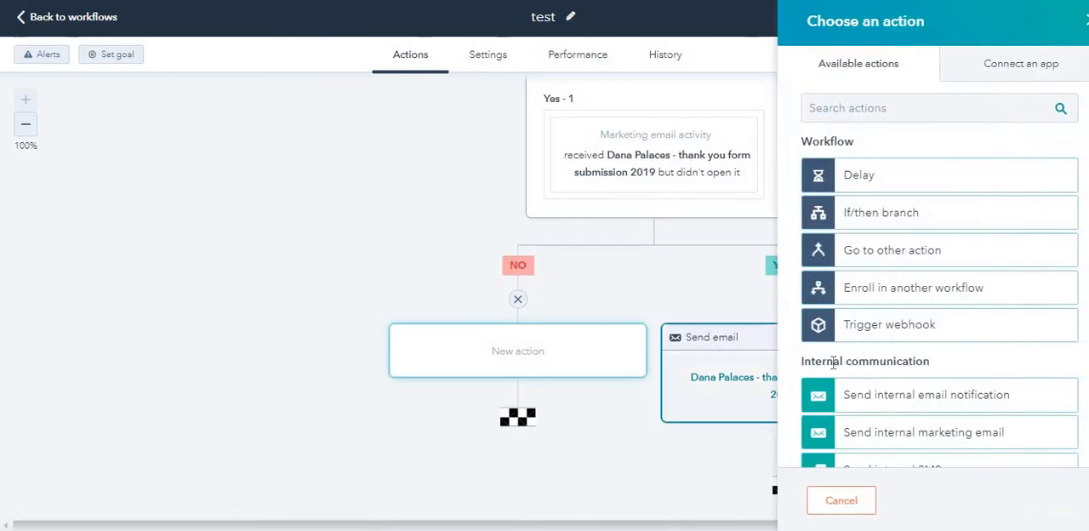
scroll(855, 362, "down", 3)
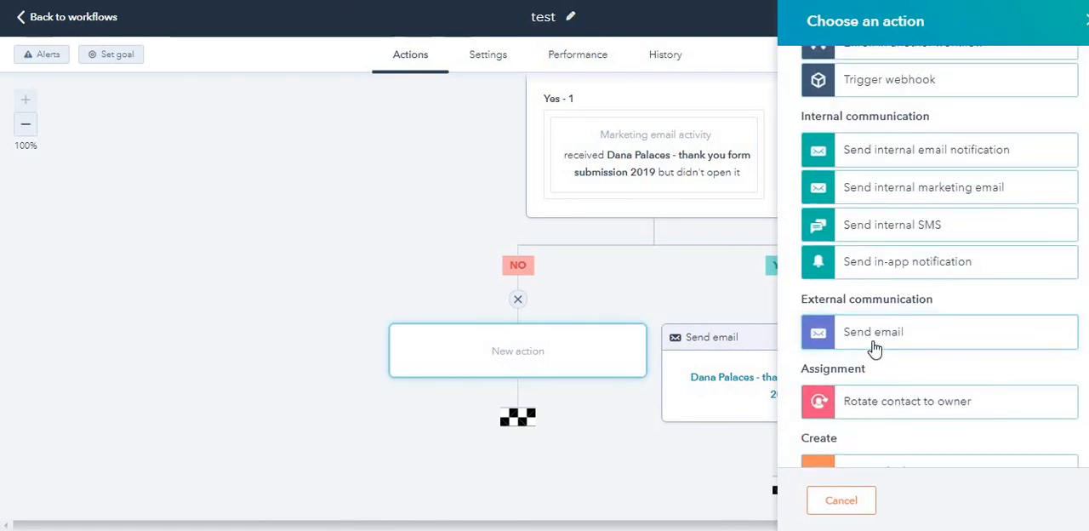
left_click(875, 334)
scroll(839, 346, "down", 1)
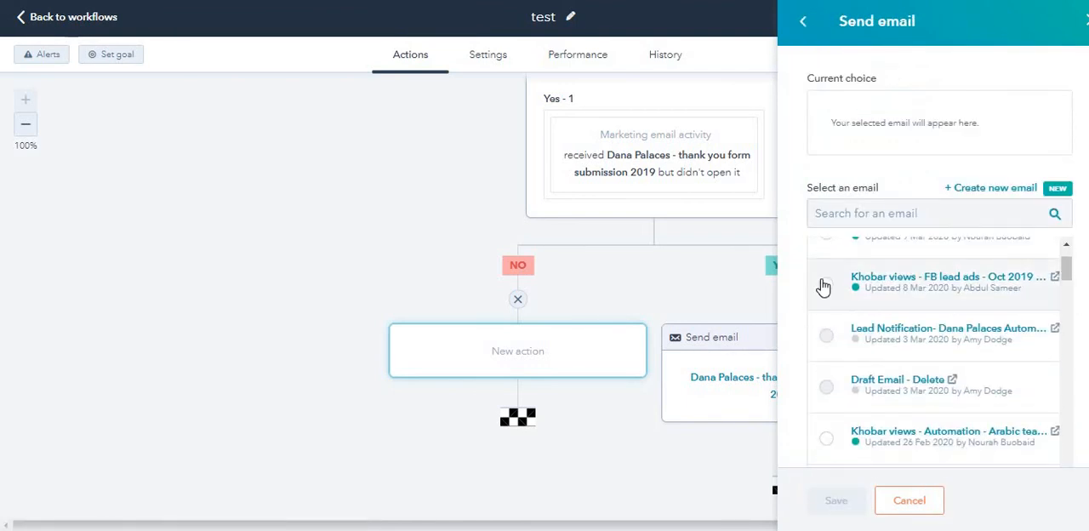
left_click(825, 286)
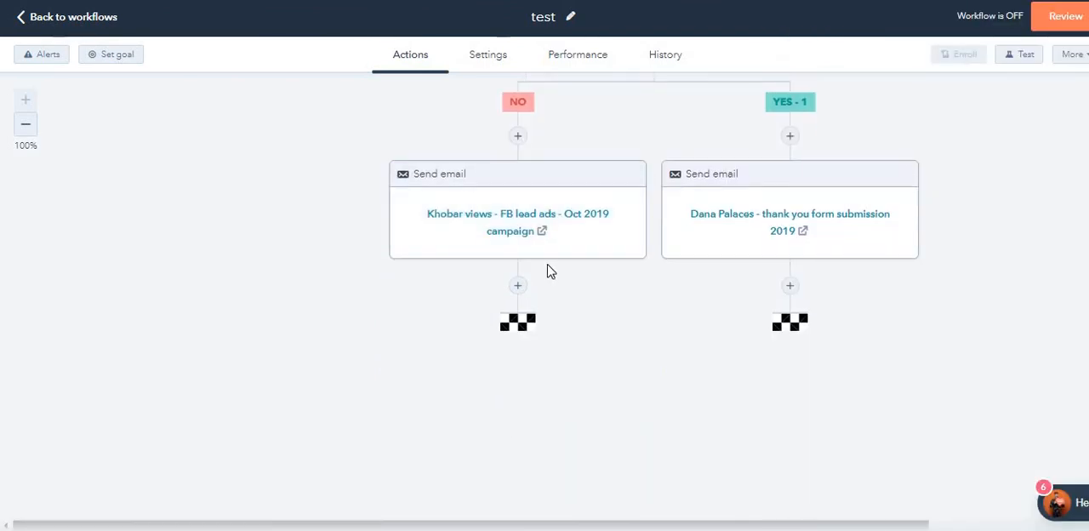
Step: Add a Delay of 3 days after the Send email action in the Yes - 1 branch and save it
scroll(562, 268, "up", 2)
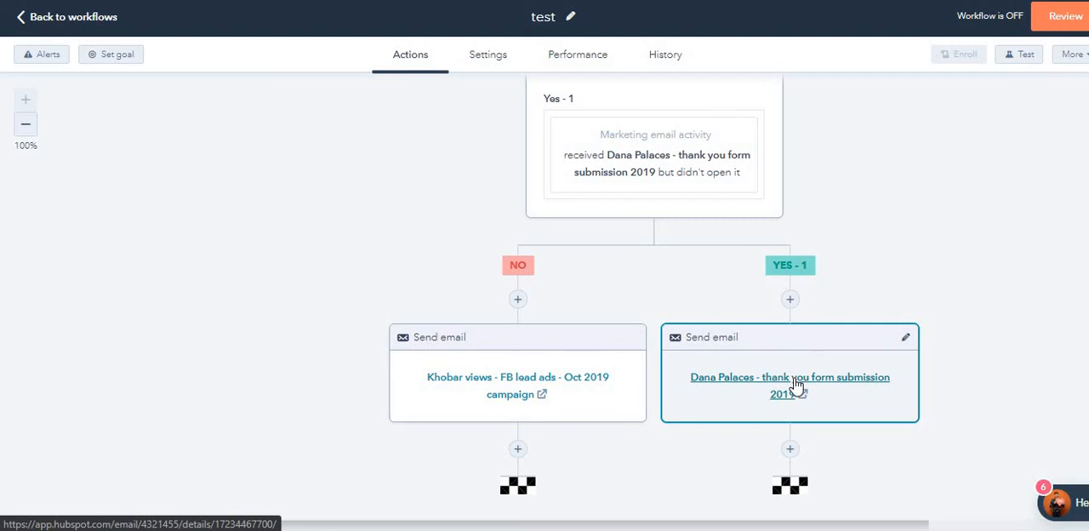
scroll(796, 385, "down", 1)
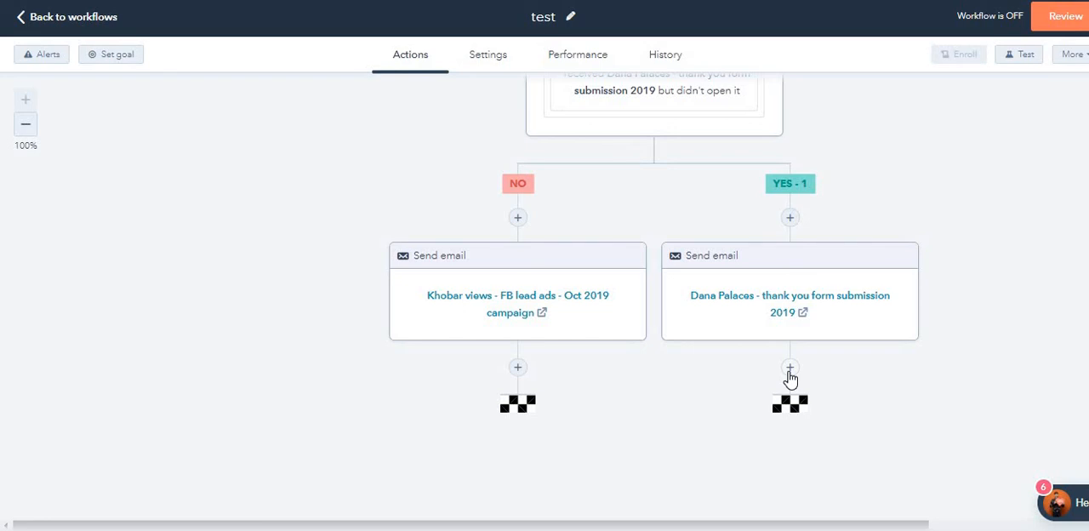
left_click(790, 370)
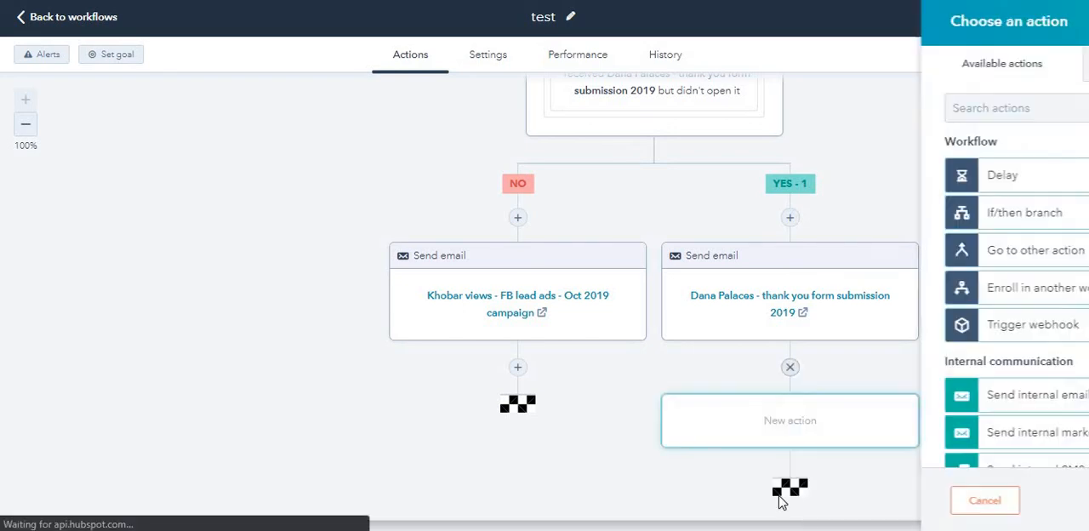
left_click(879, 195)
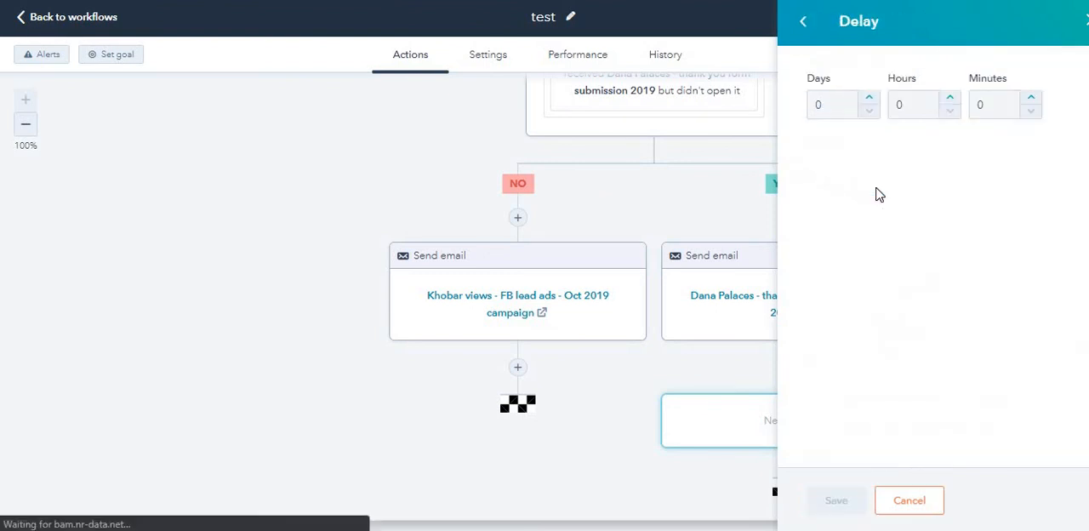
left_click(871, 99)
left_click(871, 99)
left_click(871, 100)
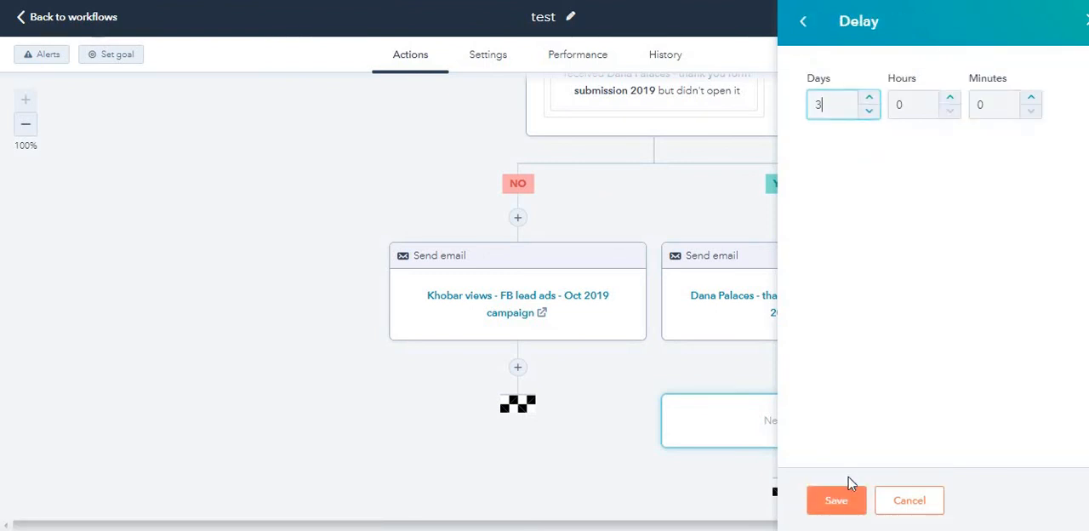
left_click(822, 511)
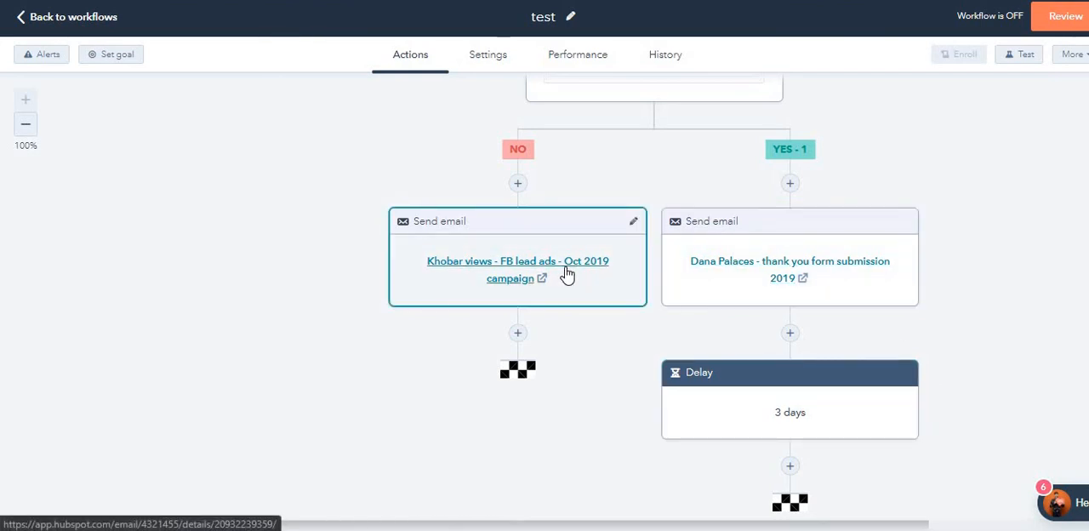
Step: Add a Go to other action after the Yes - 1 delay, connecting it to the No branch's Khobar views Send email action
scroll(582, 281, "up", 1)
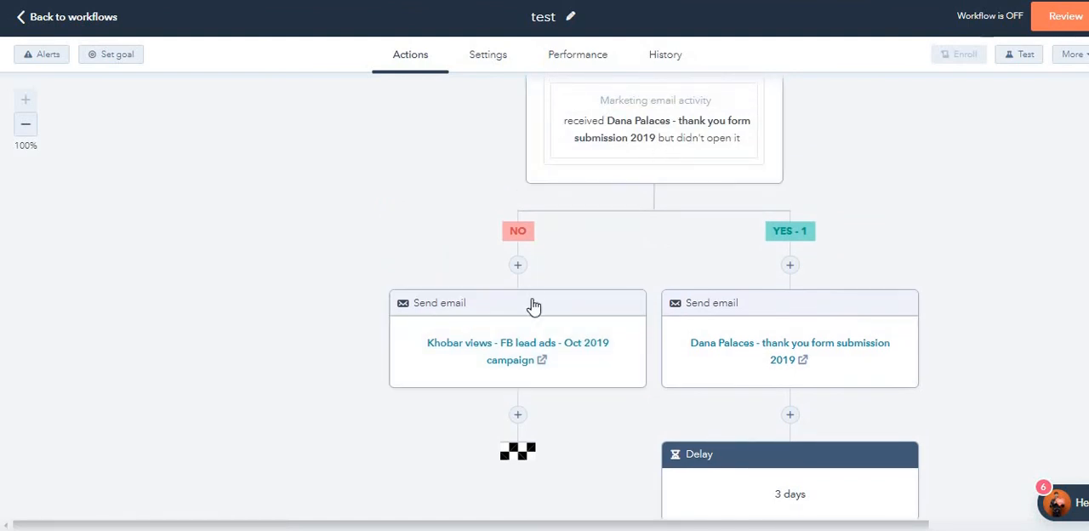
scroll(800, 417, "down", 1)
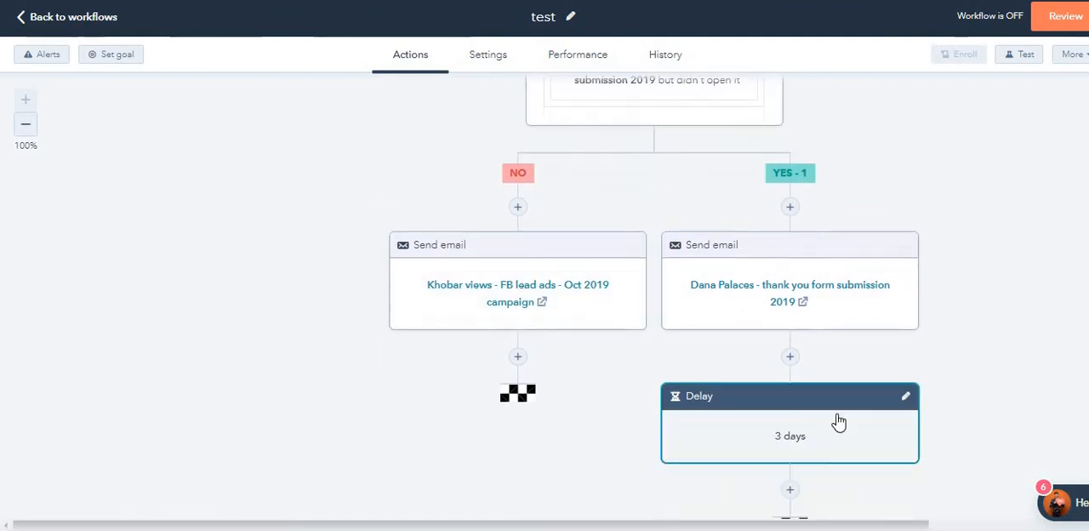
left_click(790, 464)
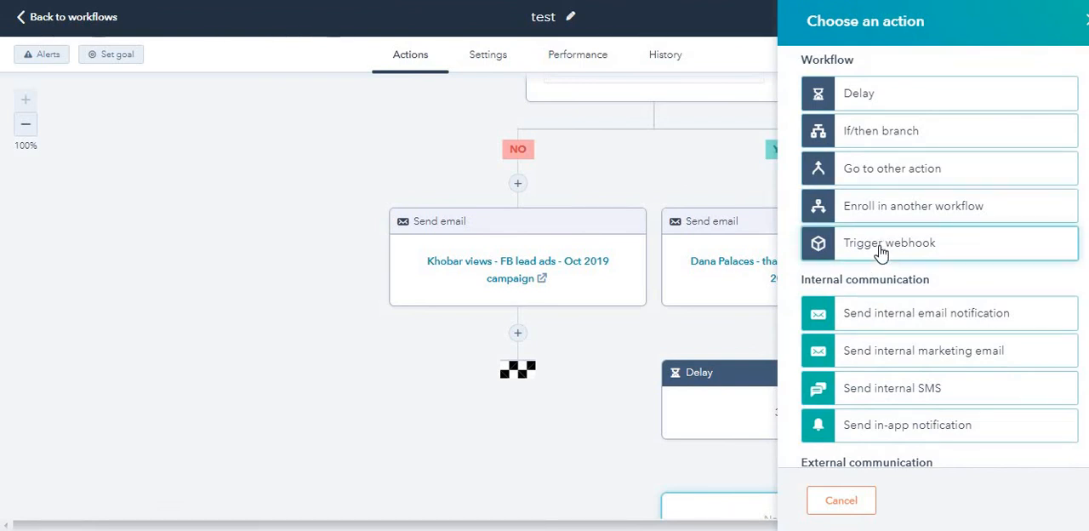
left_click(885, 181)
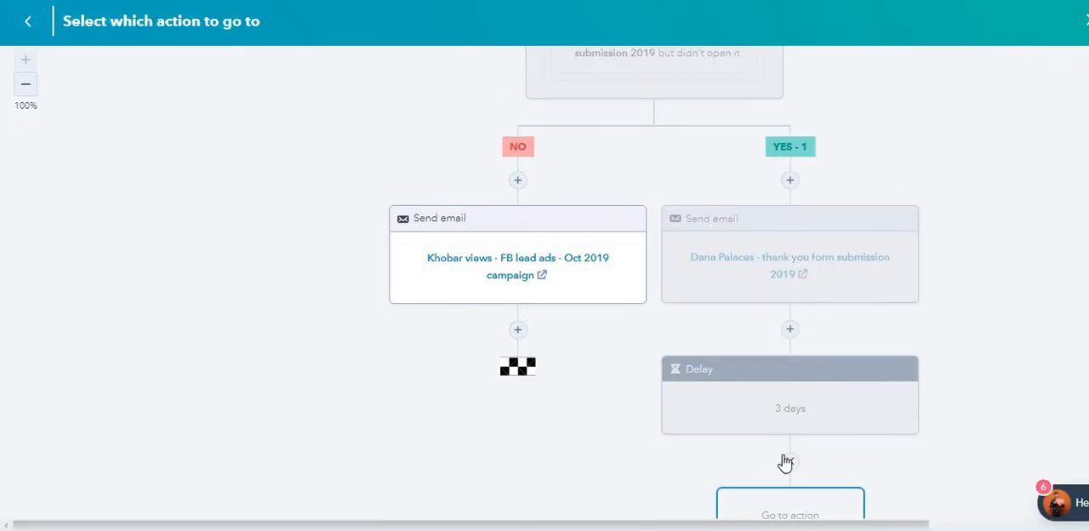
scroll(783, 462, "down", 2)
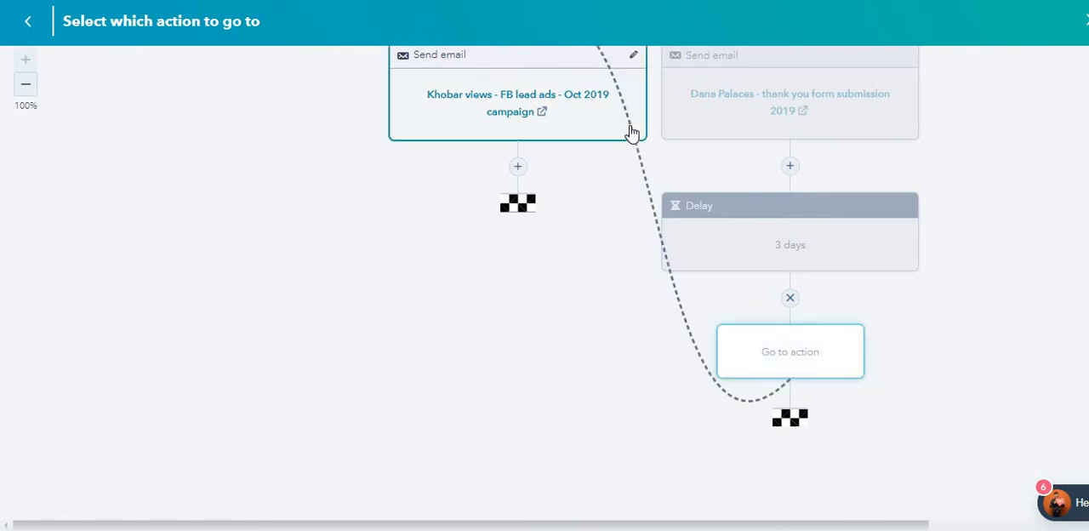
scroll(632, 134, "up", 1)
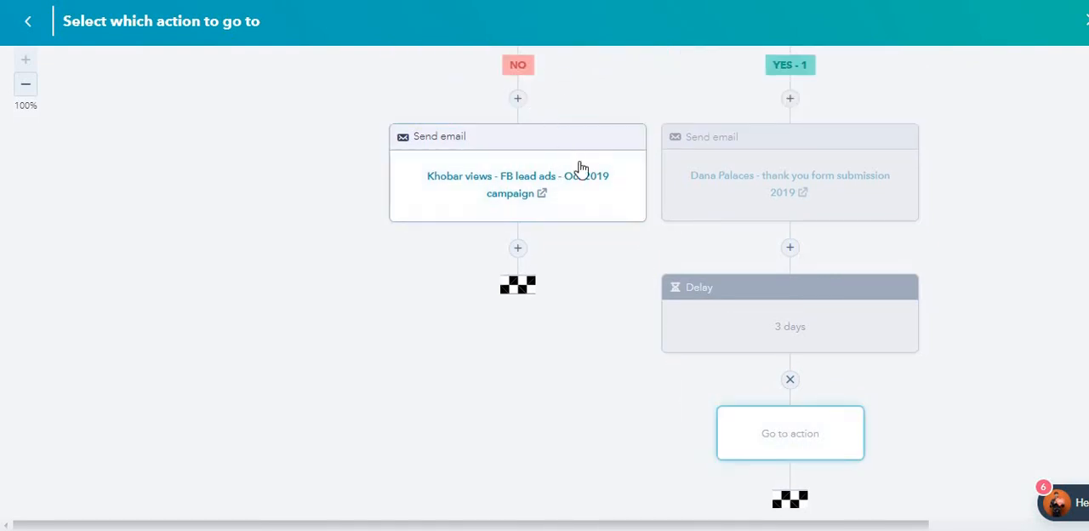
left_click(622, 185)
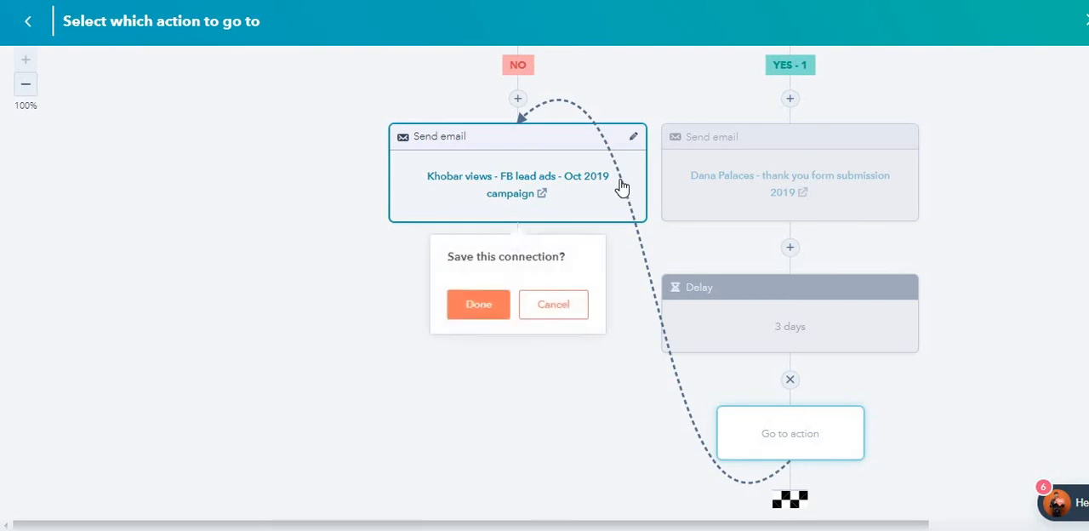
left_click(478, 304)
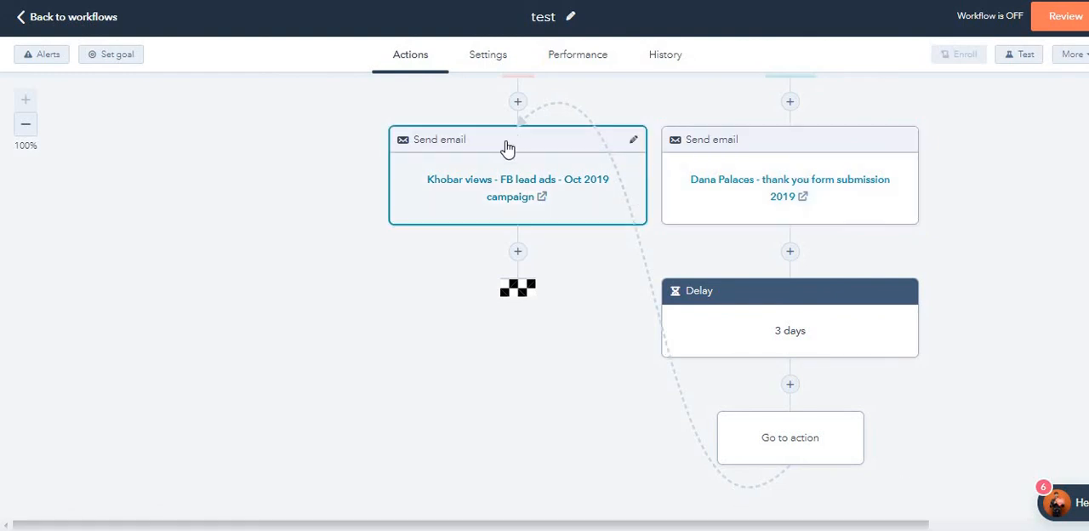
Step: Examine the additional options for managing the workflow and open its general settings
scroll(538, 231, "up", 10)
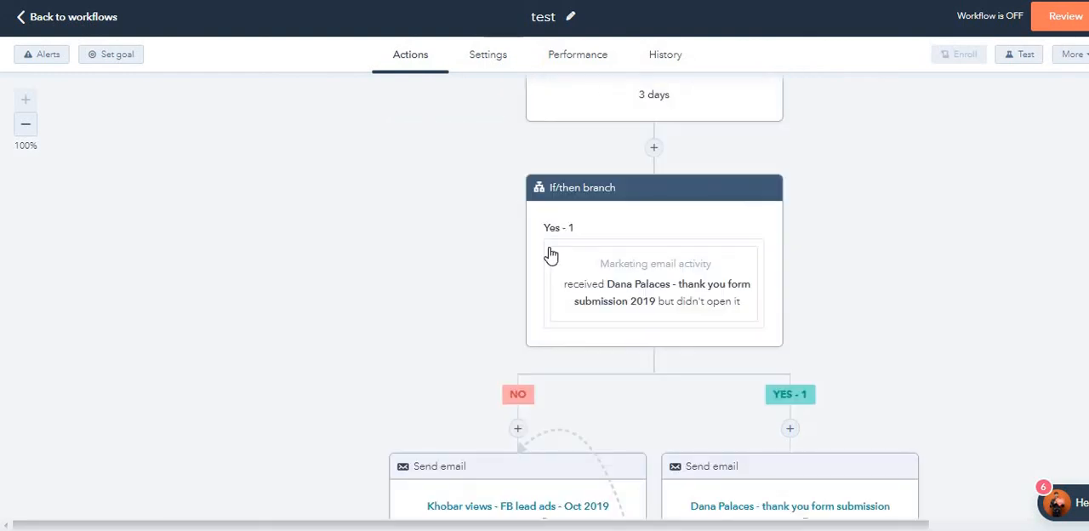
left_click(1067, 58)
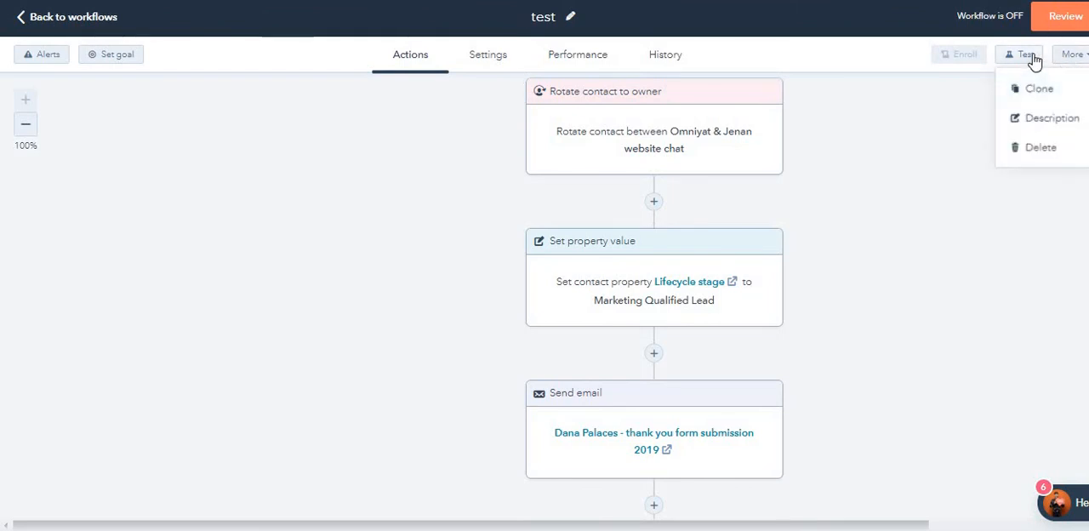
left_click(879, 155)
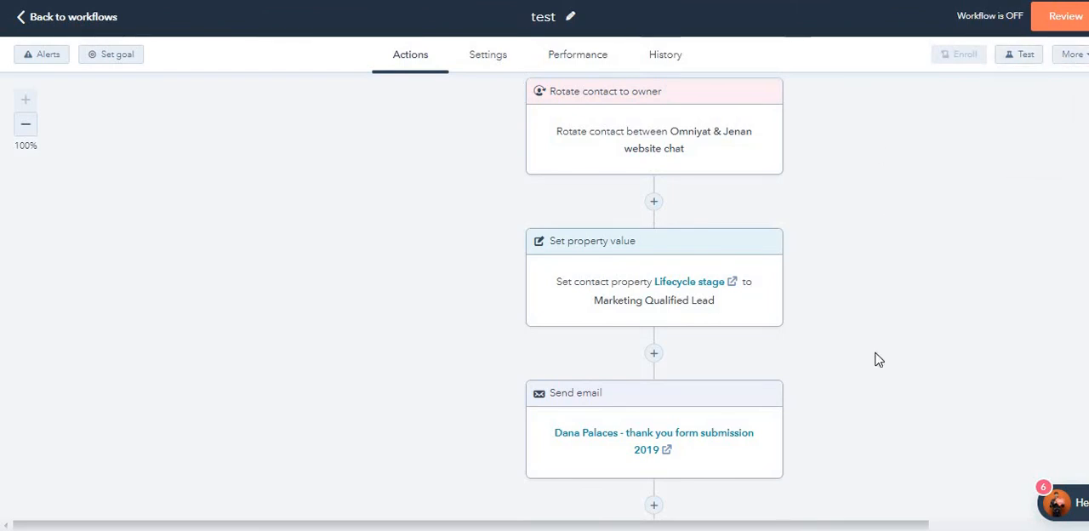
left_click(1070, 60)
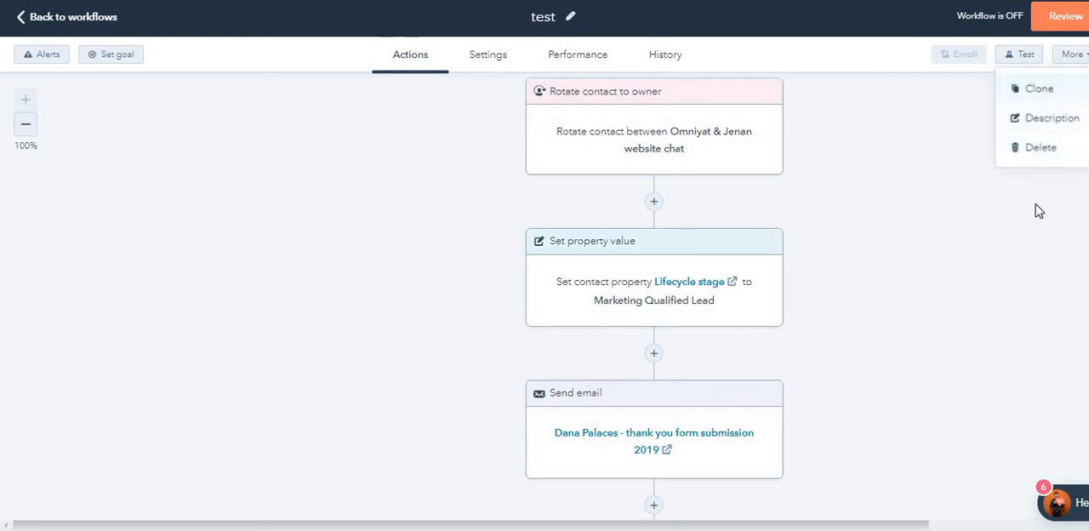
left_click(485, 58)
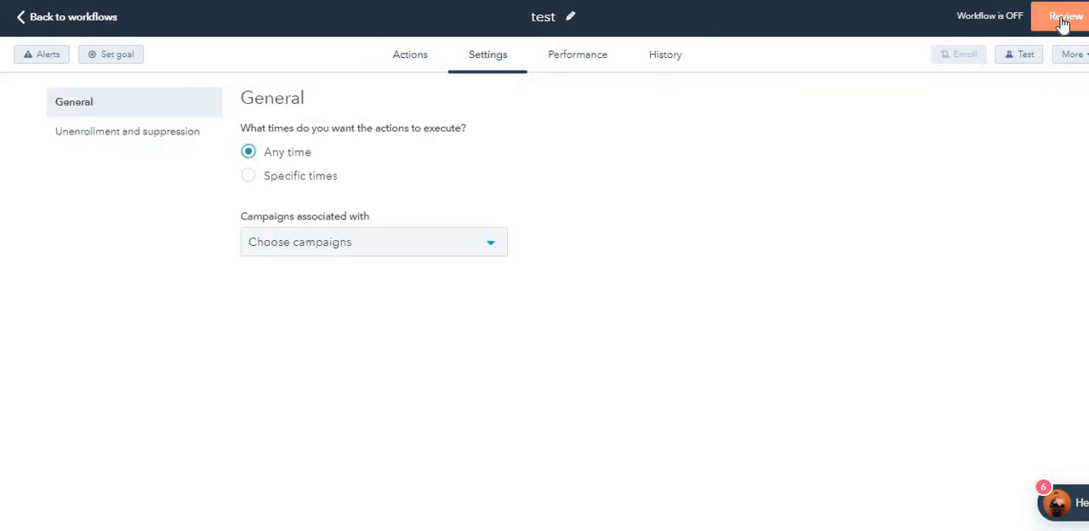
Step: Review the test workflow's enrollment, re-enrollment and unenrollment summary before activation, and return to the workflow editor
left_click(1065, 17)
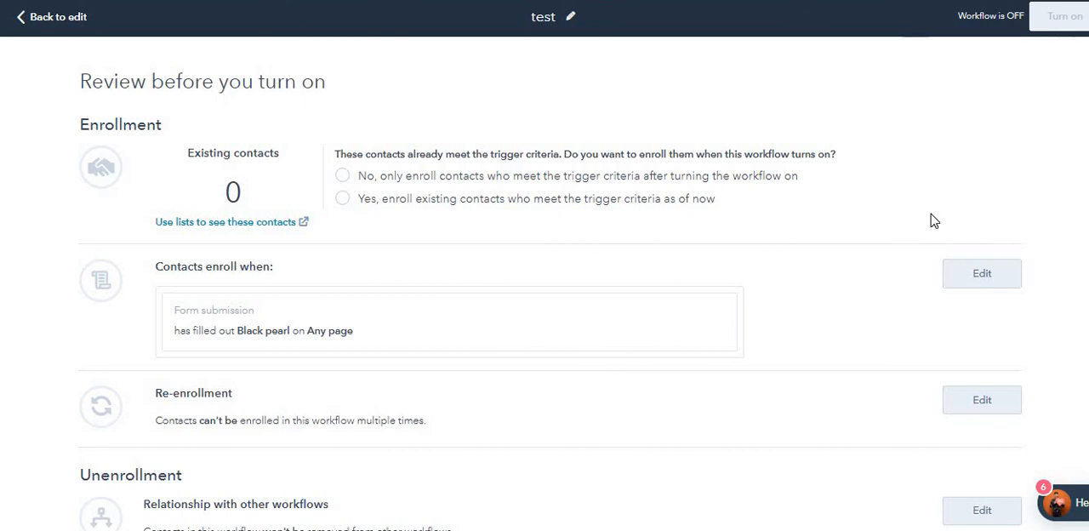
scroll(555, 262, "down", 1)
scroll(573, 252, "up", 1)
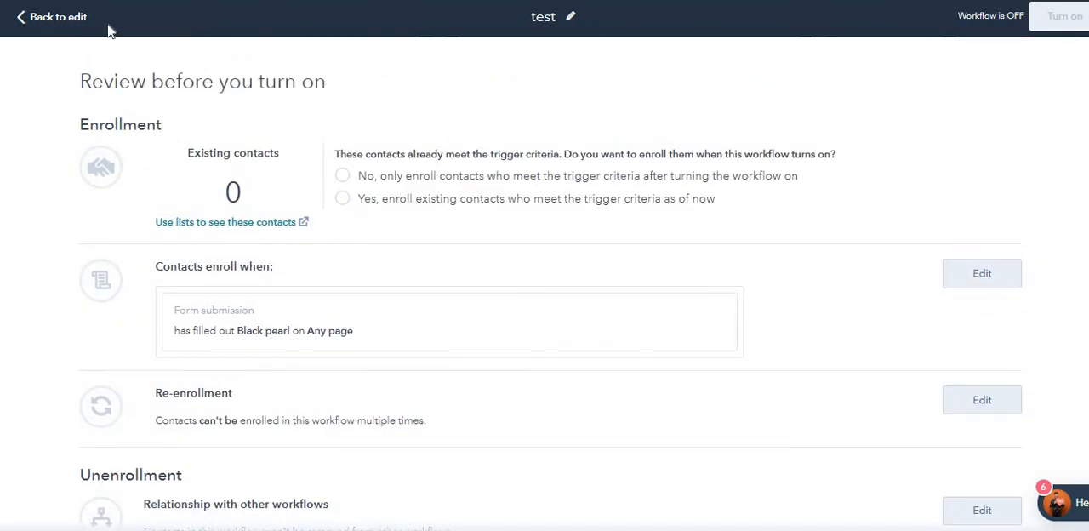
left_click(47, 19)
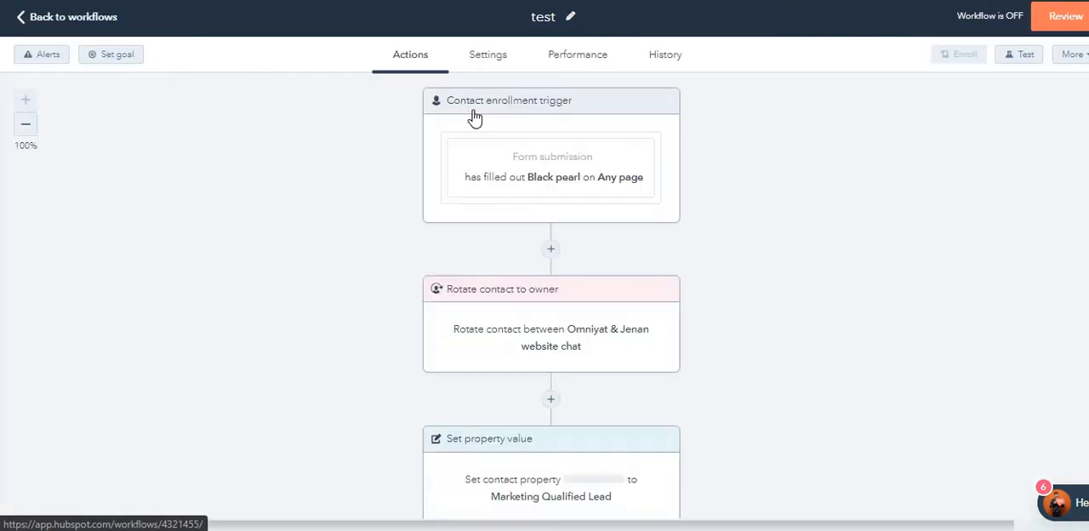
Step: Examine the test workflow's general settings, including its associated campaigns, and its performance and history views
left_click(487, 53)
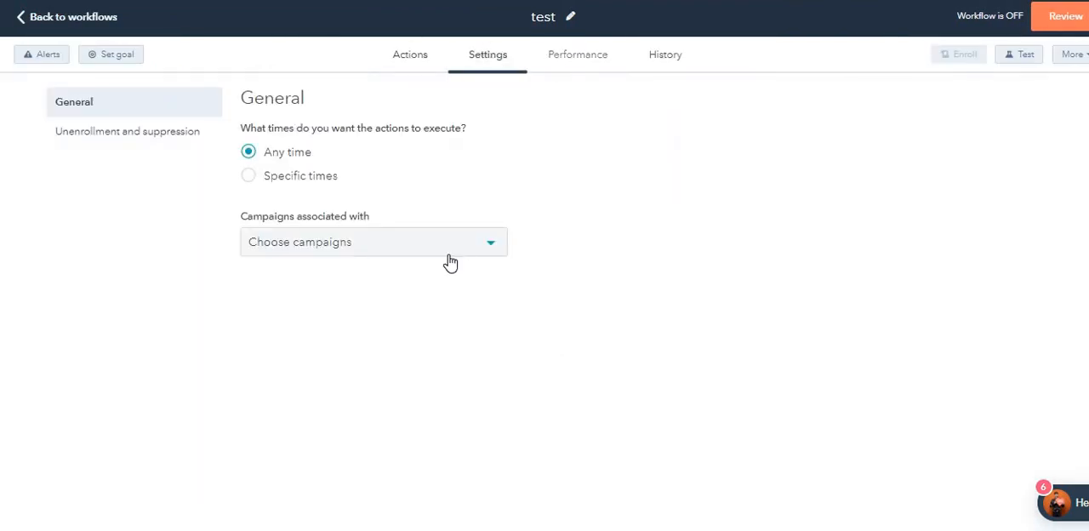
left_click(449, 248)
left_click(610, 95)
left_click(426, 241)
left_click(585, 58)
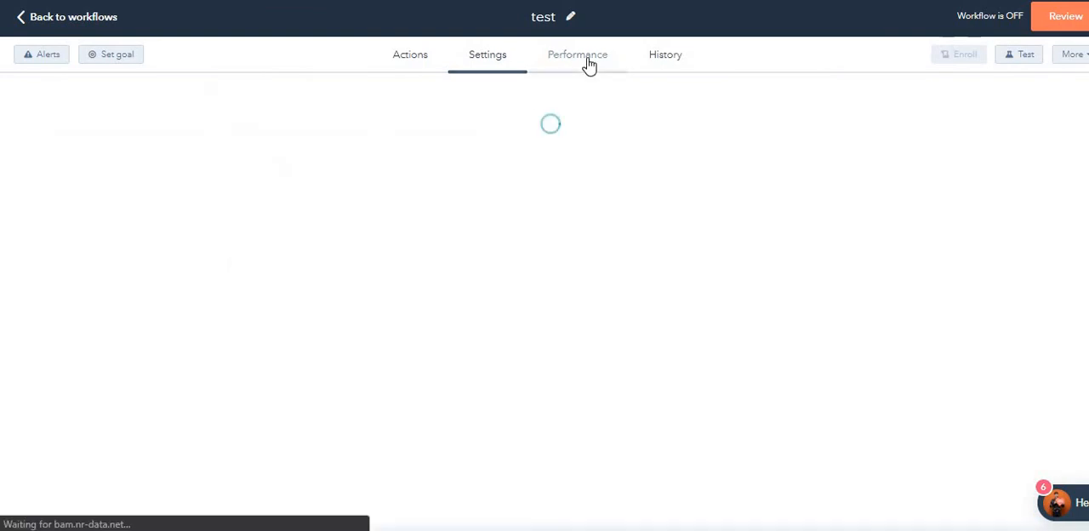
left_click(669, 61)
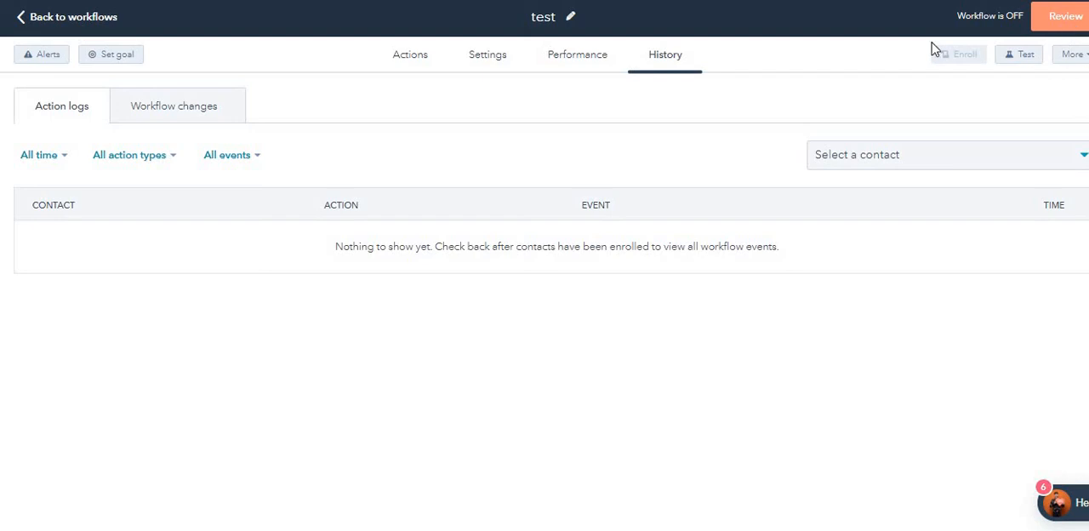
Step: Return to the list of all workflows and look through their status and enrollment figures
left_click(93, 17)
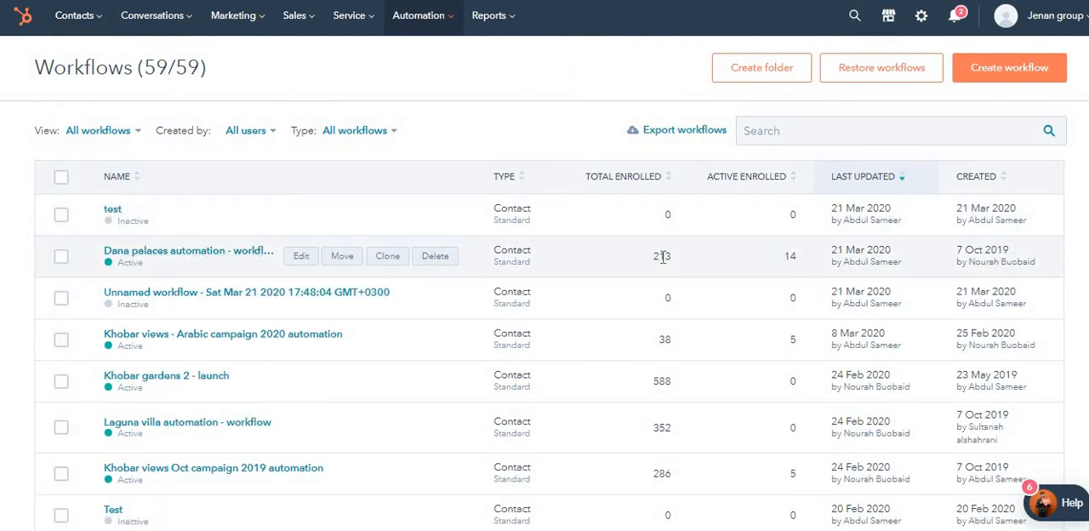
scroll(792, 263, "down", 4)
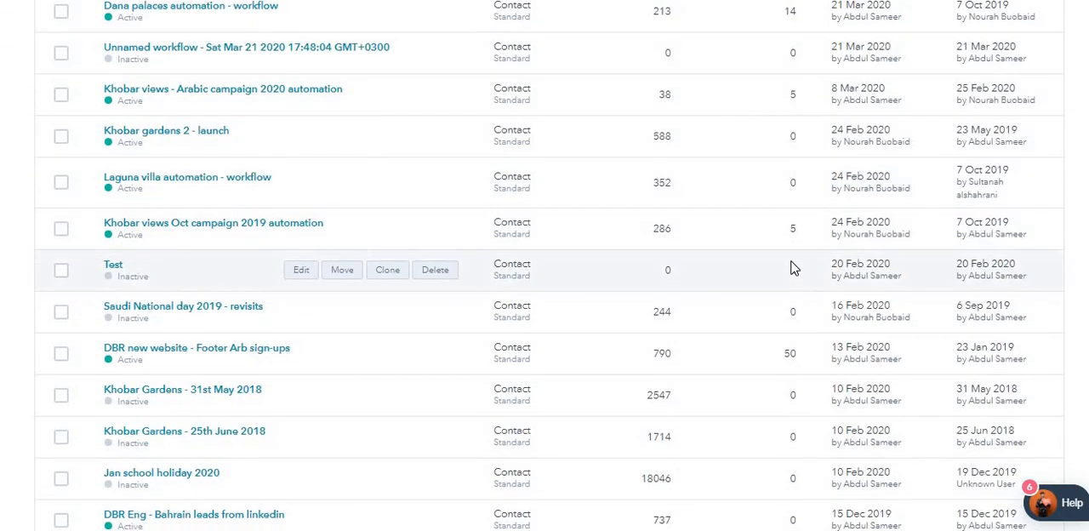
scroll(792, 263, "up", 4)
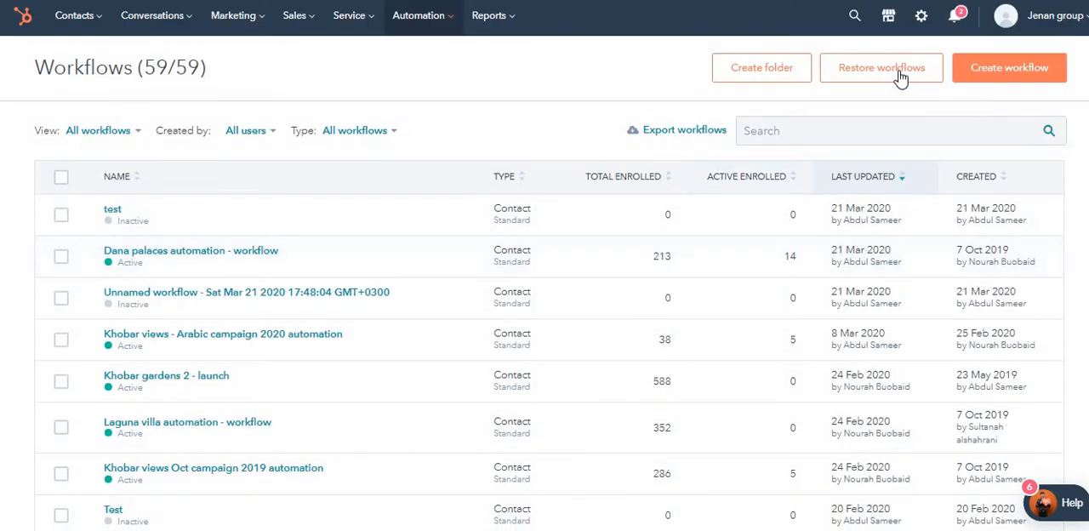